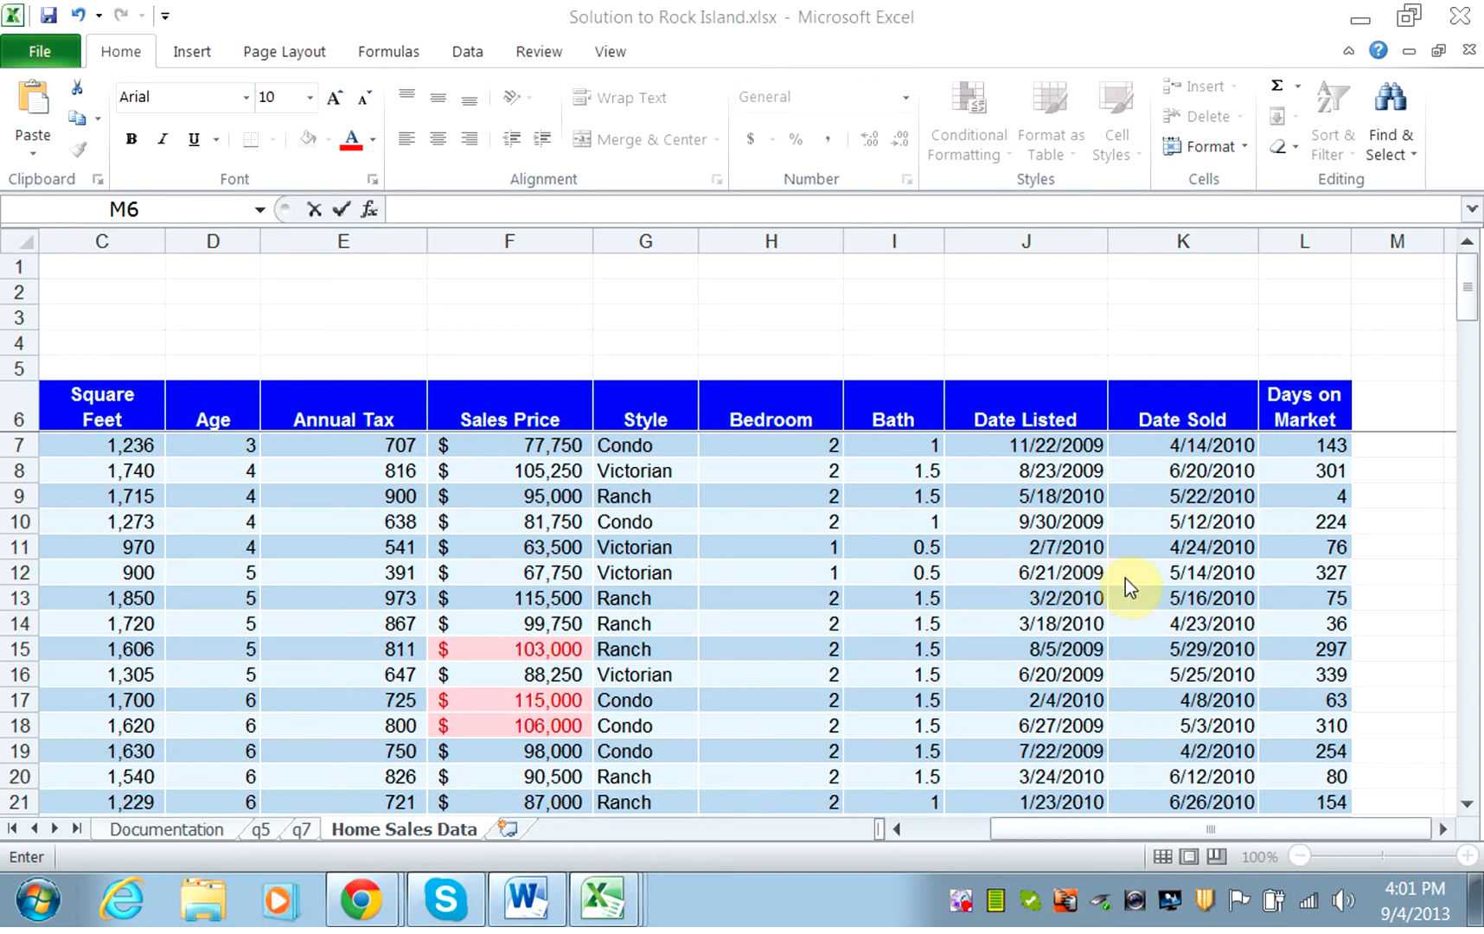
Add a new table column headed Review in cell M6, beside Days on Market.
click(1394, 405)
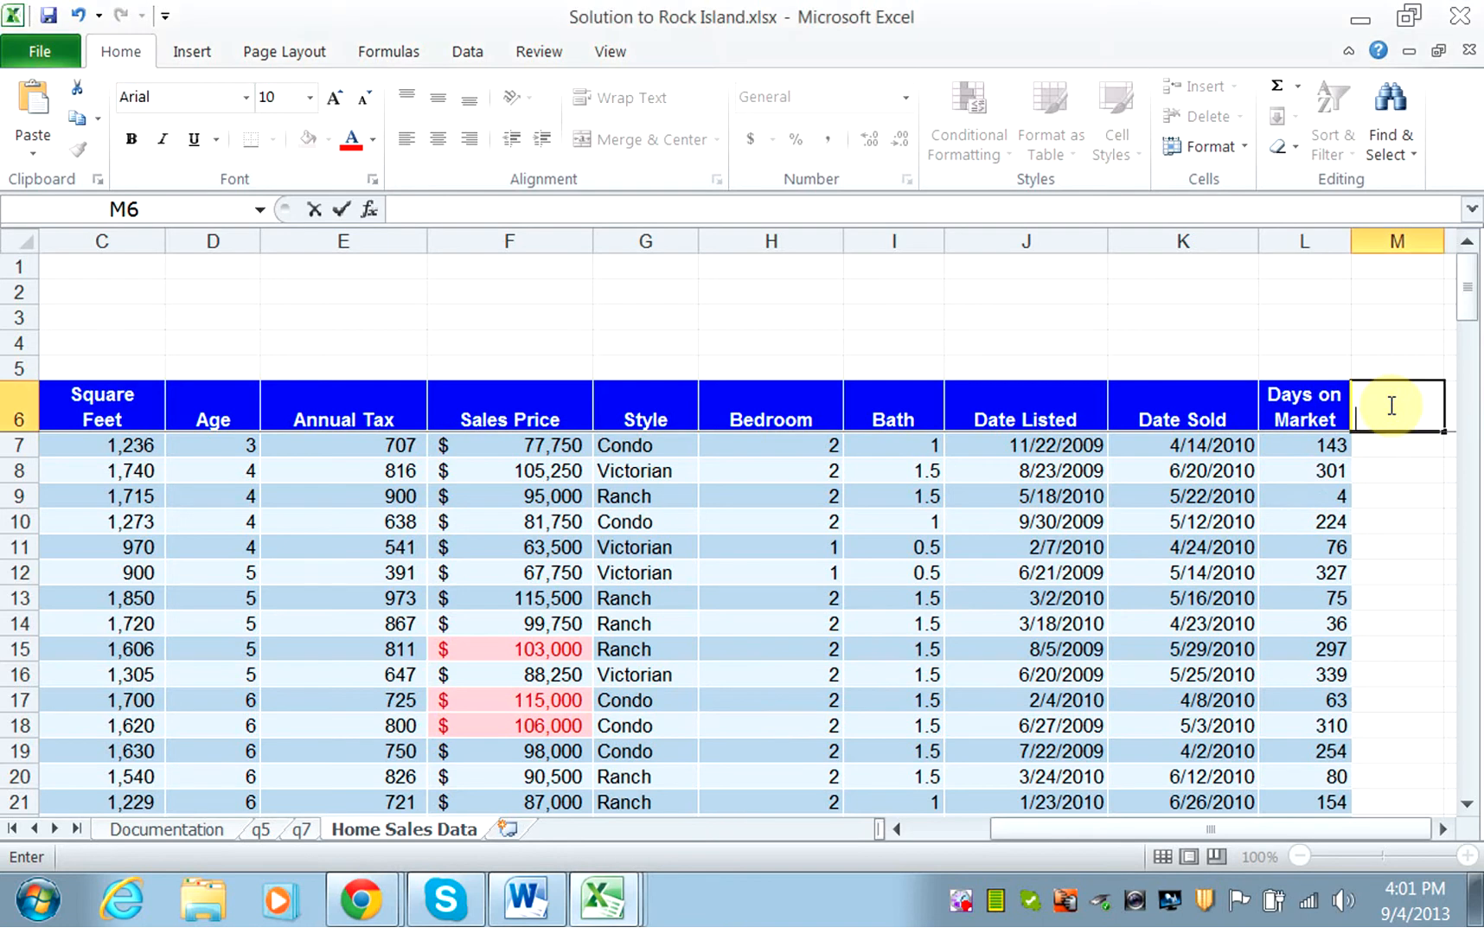
text(Review)
key(Return)
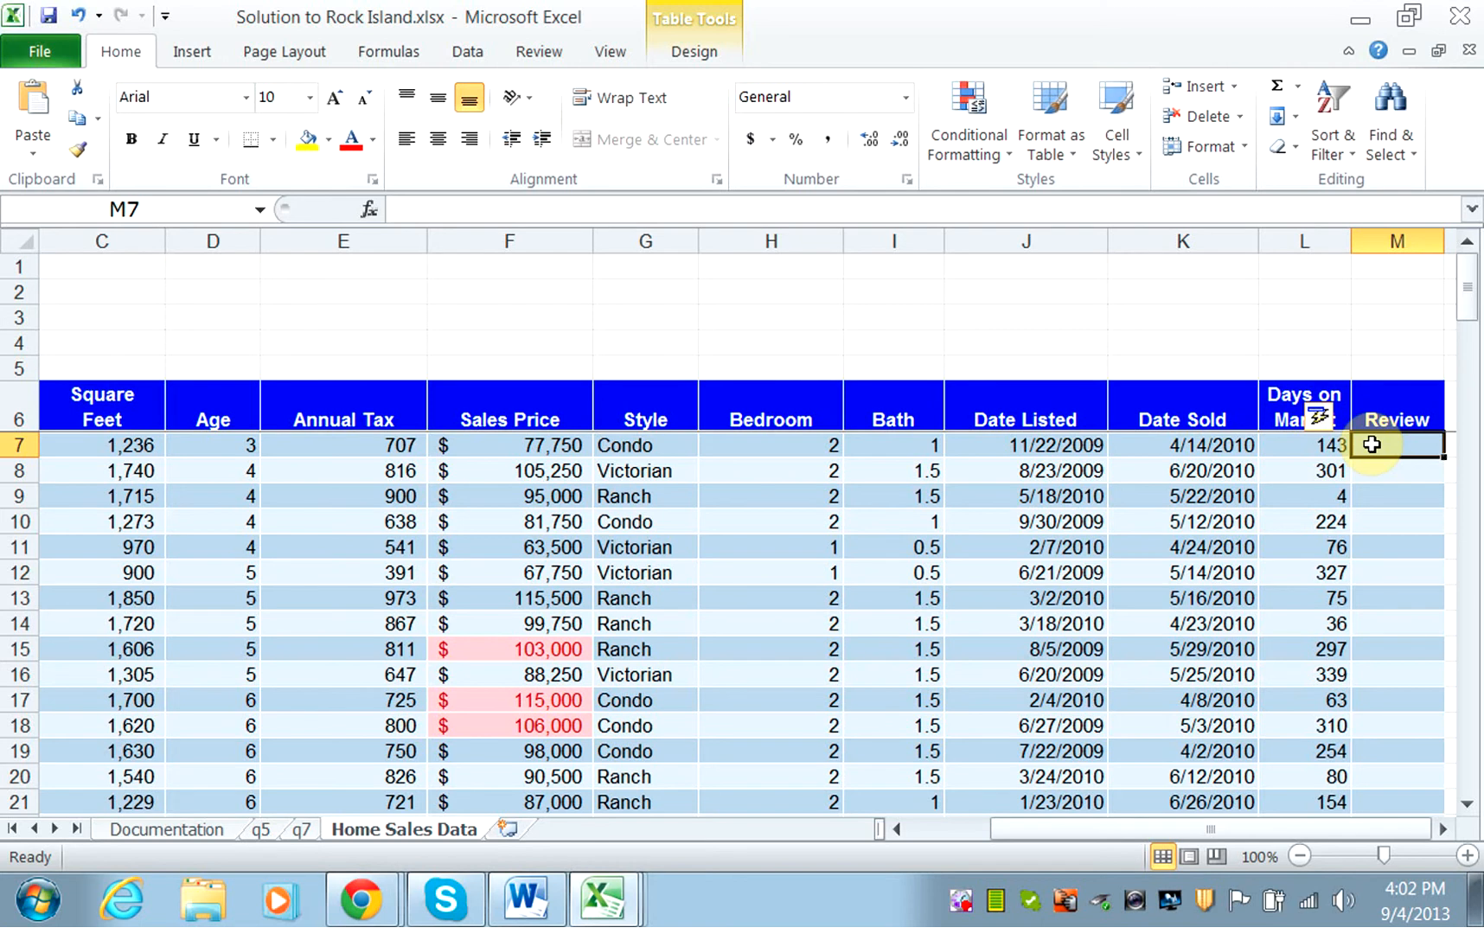
Start an IF formula in M7 whose logical test is the row's Days on Market value >150.
text(=)
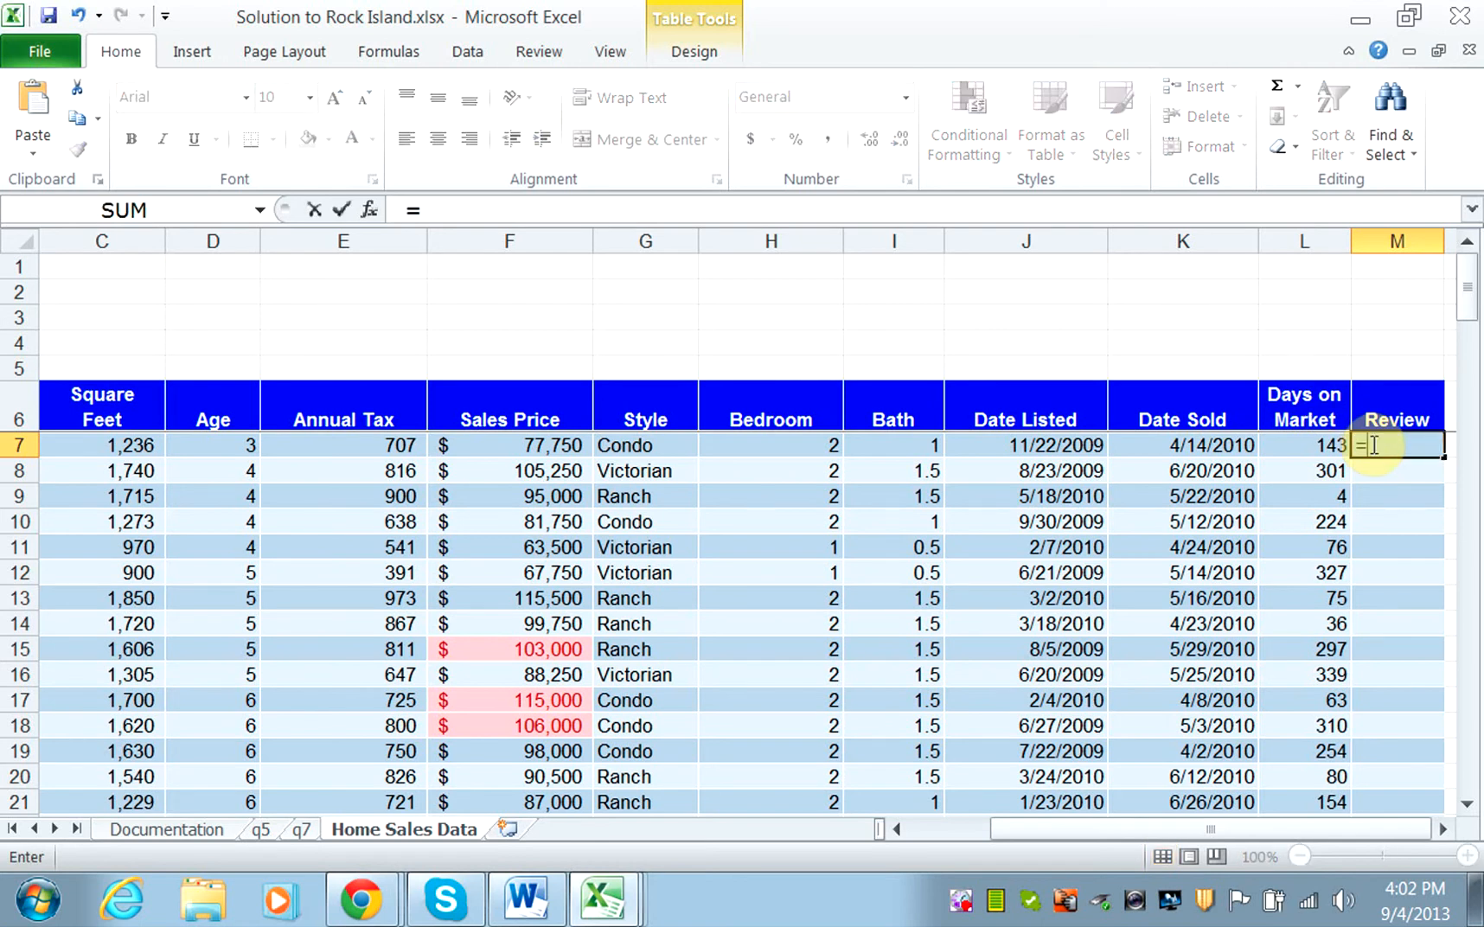
text(if)
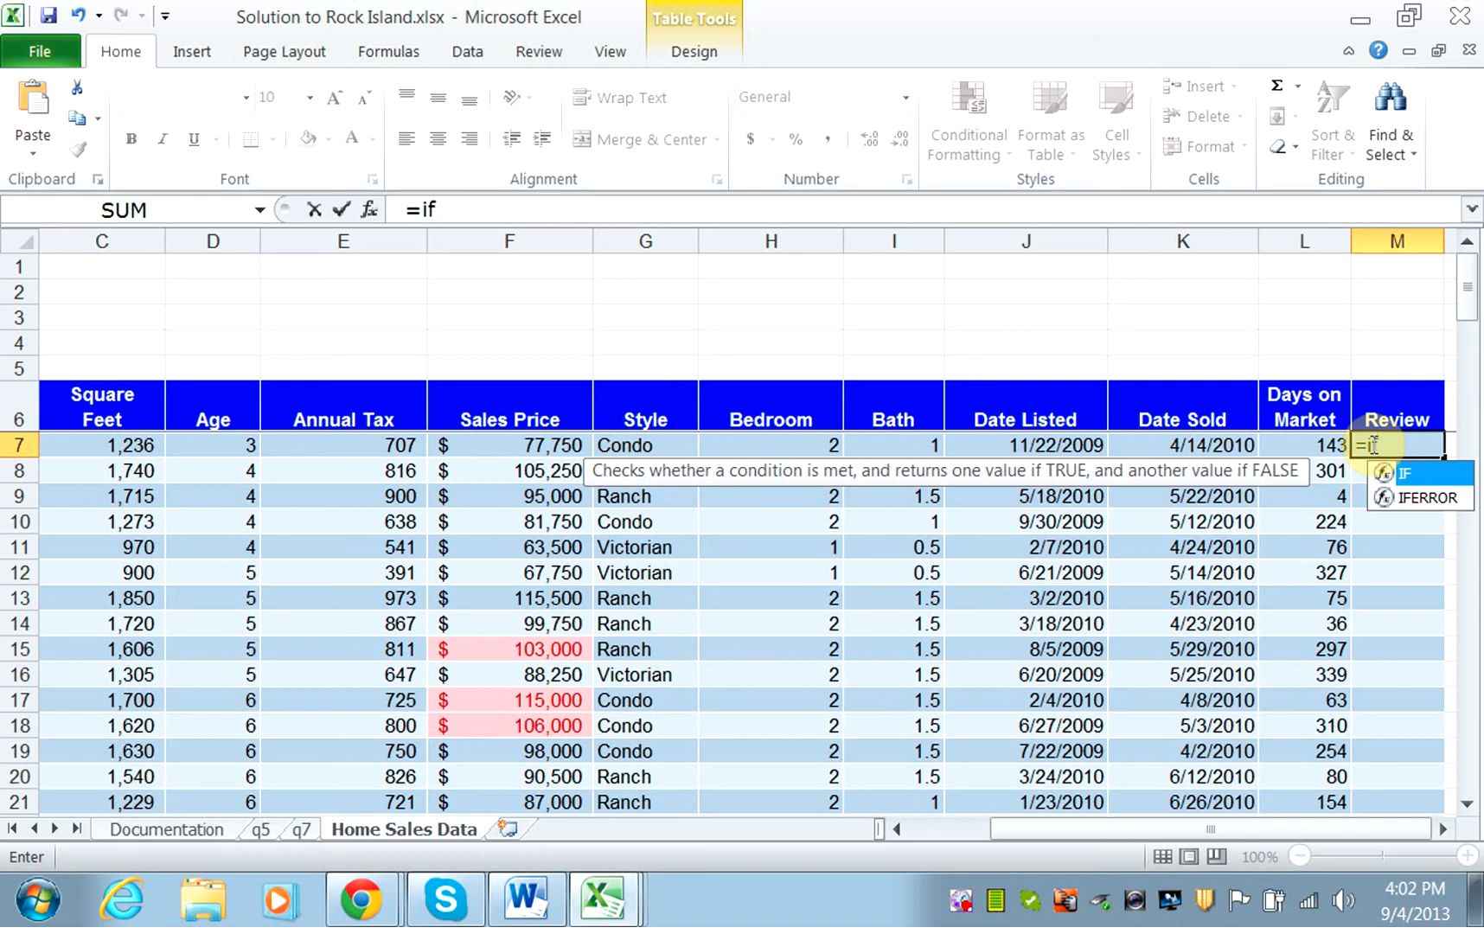
text(()
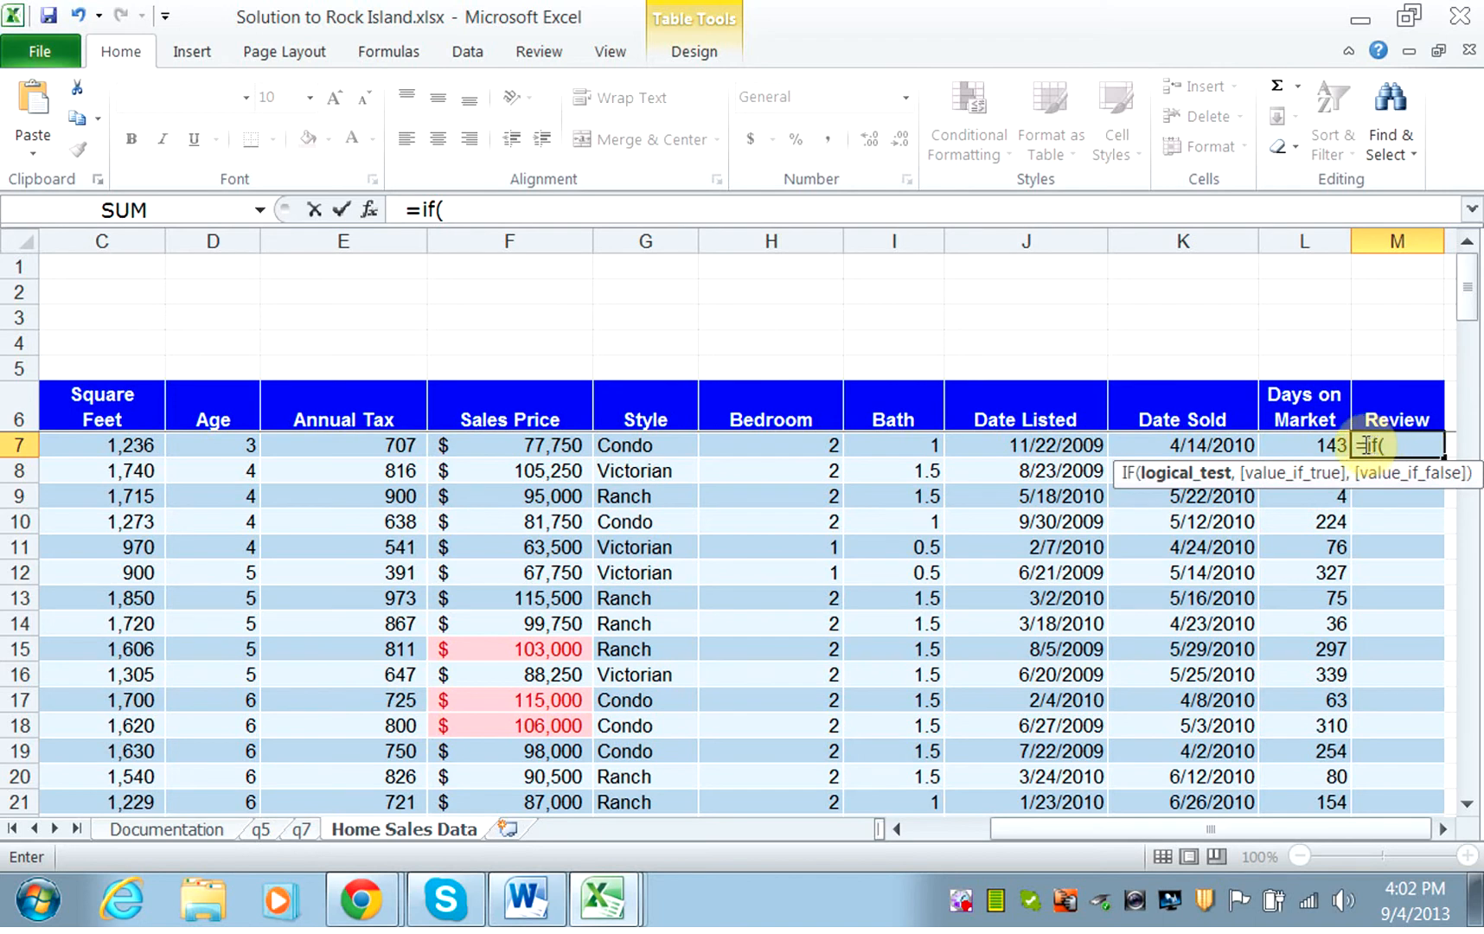
click(1326, 446)
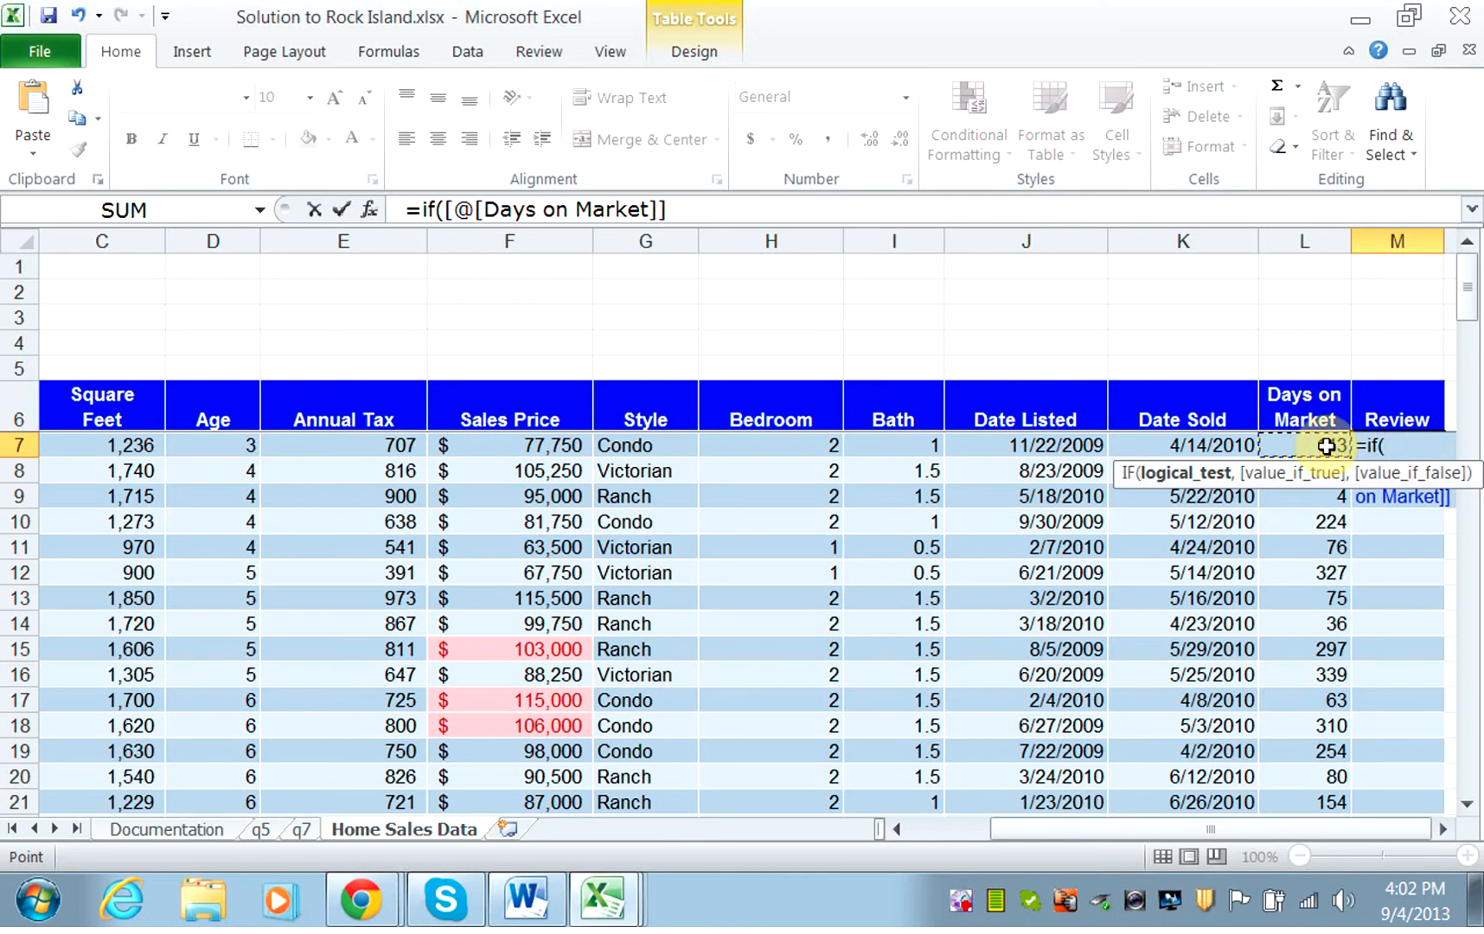
text(>1)
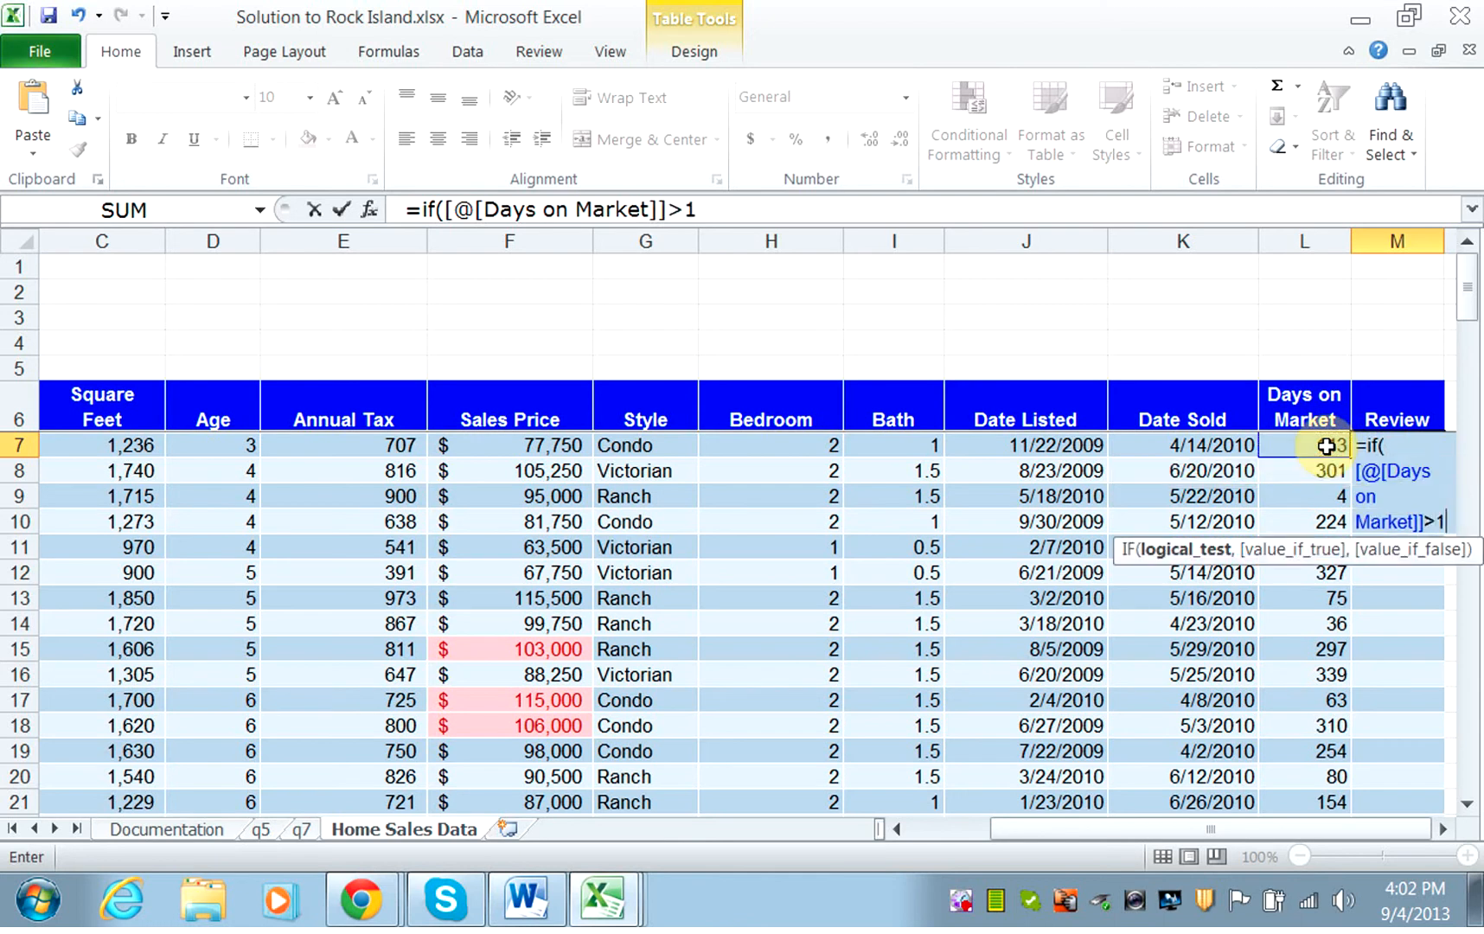
text(50)
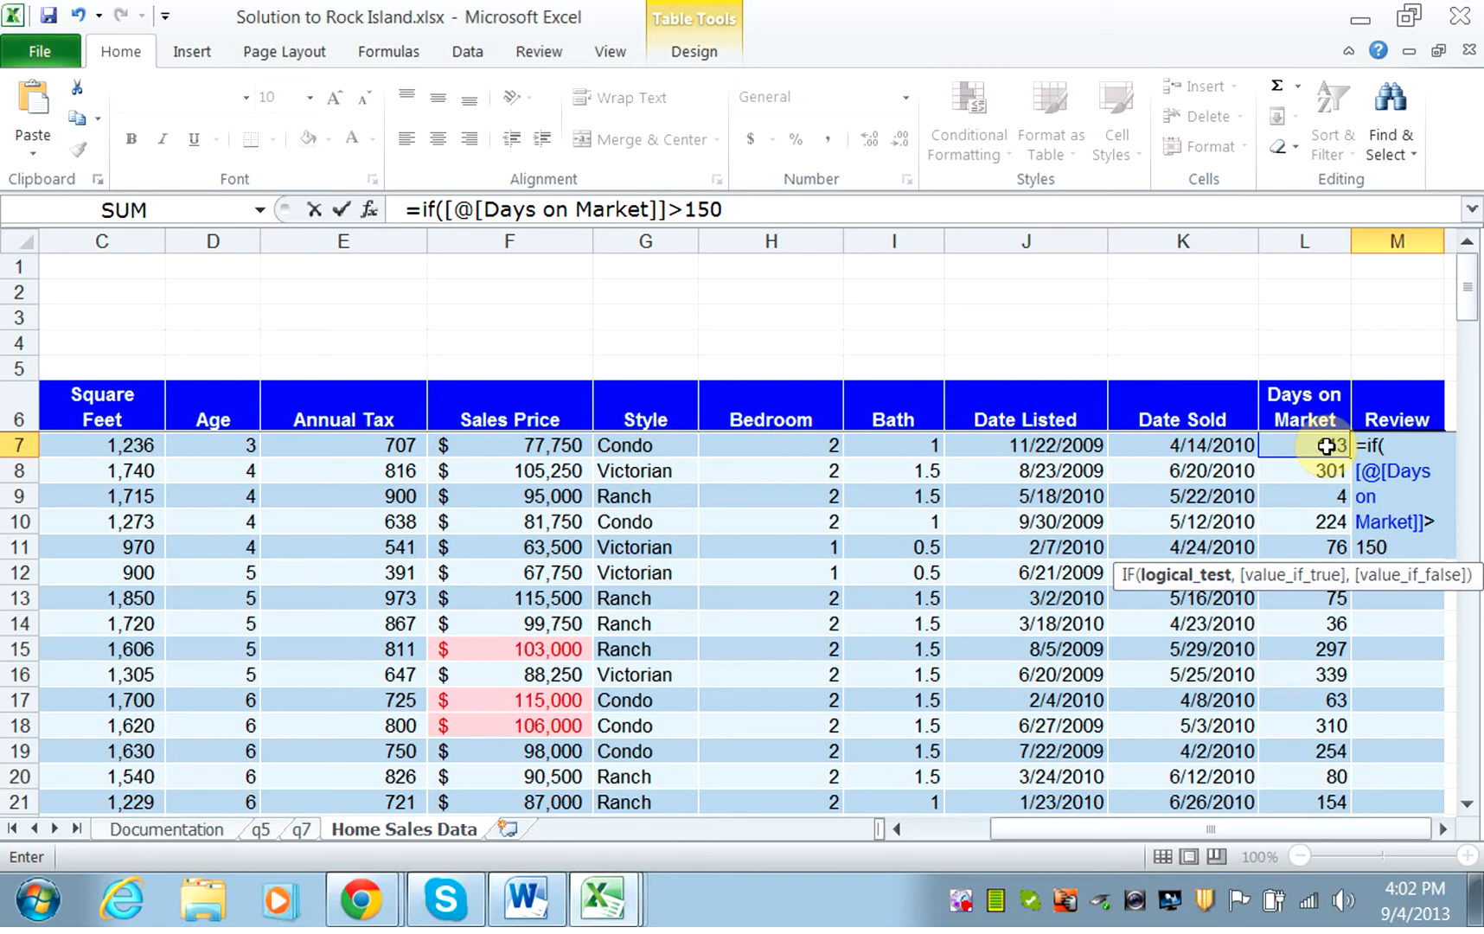
Complete the IF formula with "Review" as the true value and " " as the false value, and enter it.
text(, )
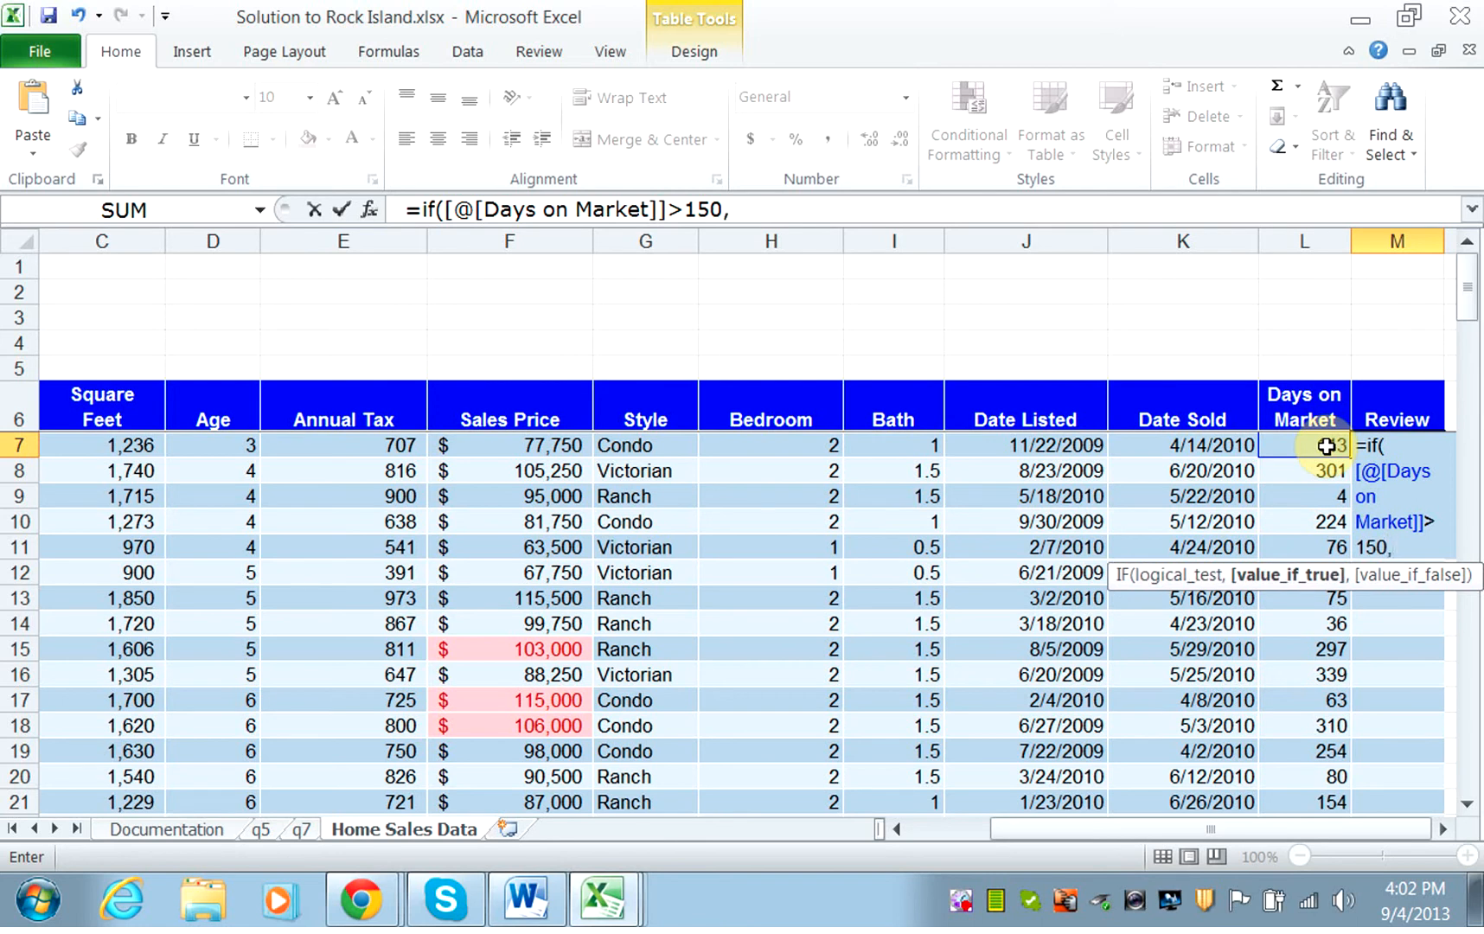
text("Review)
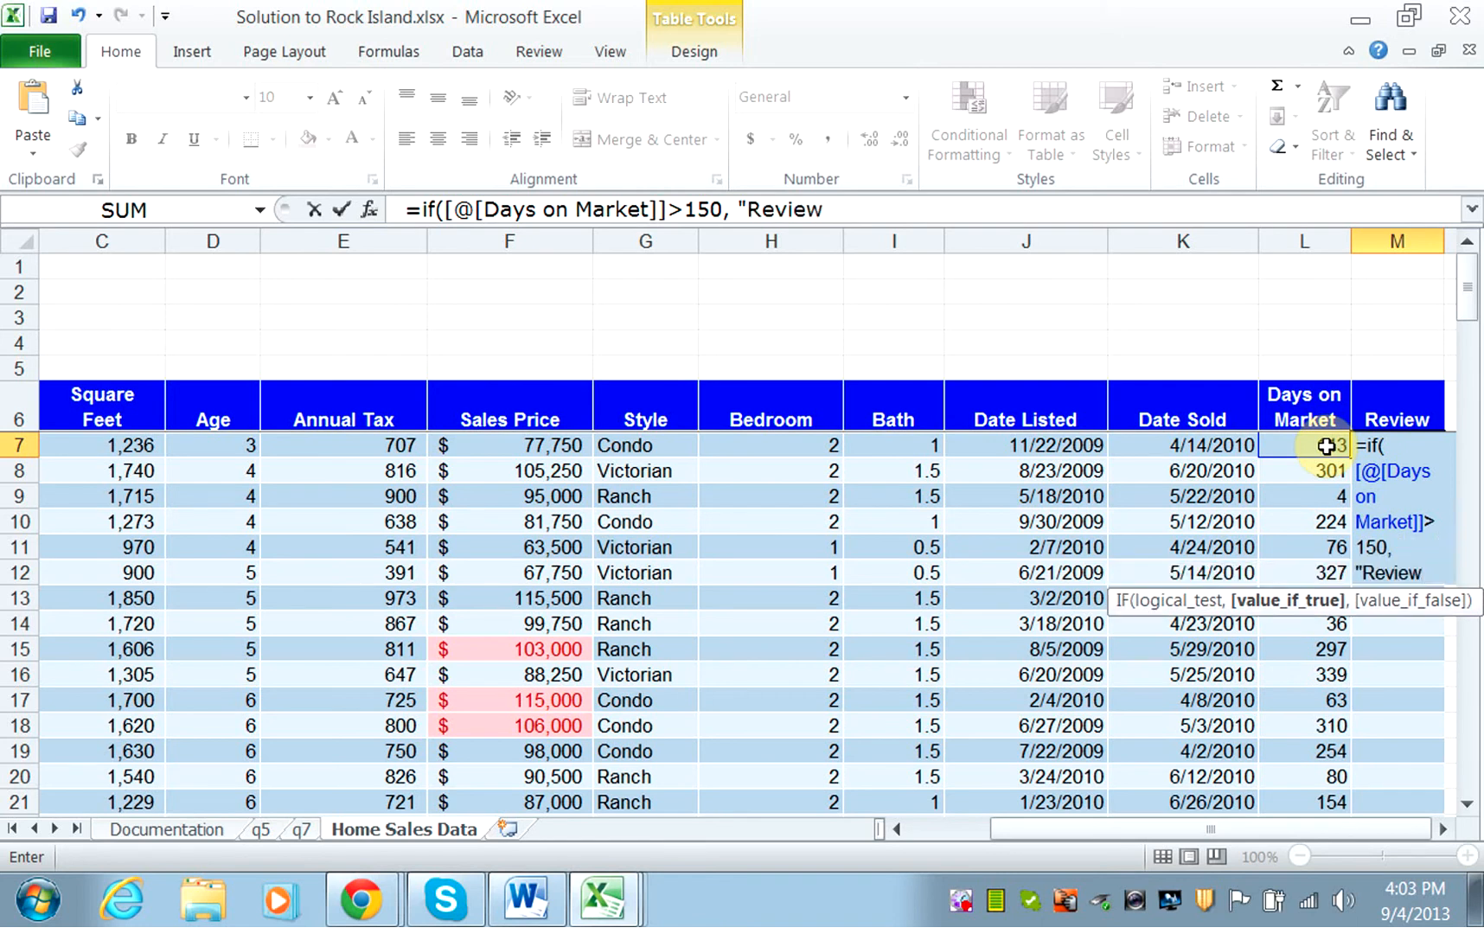
text(",)
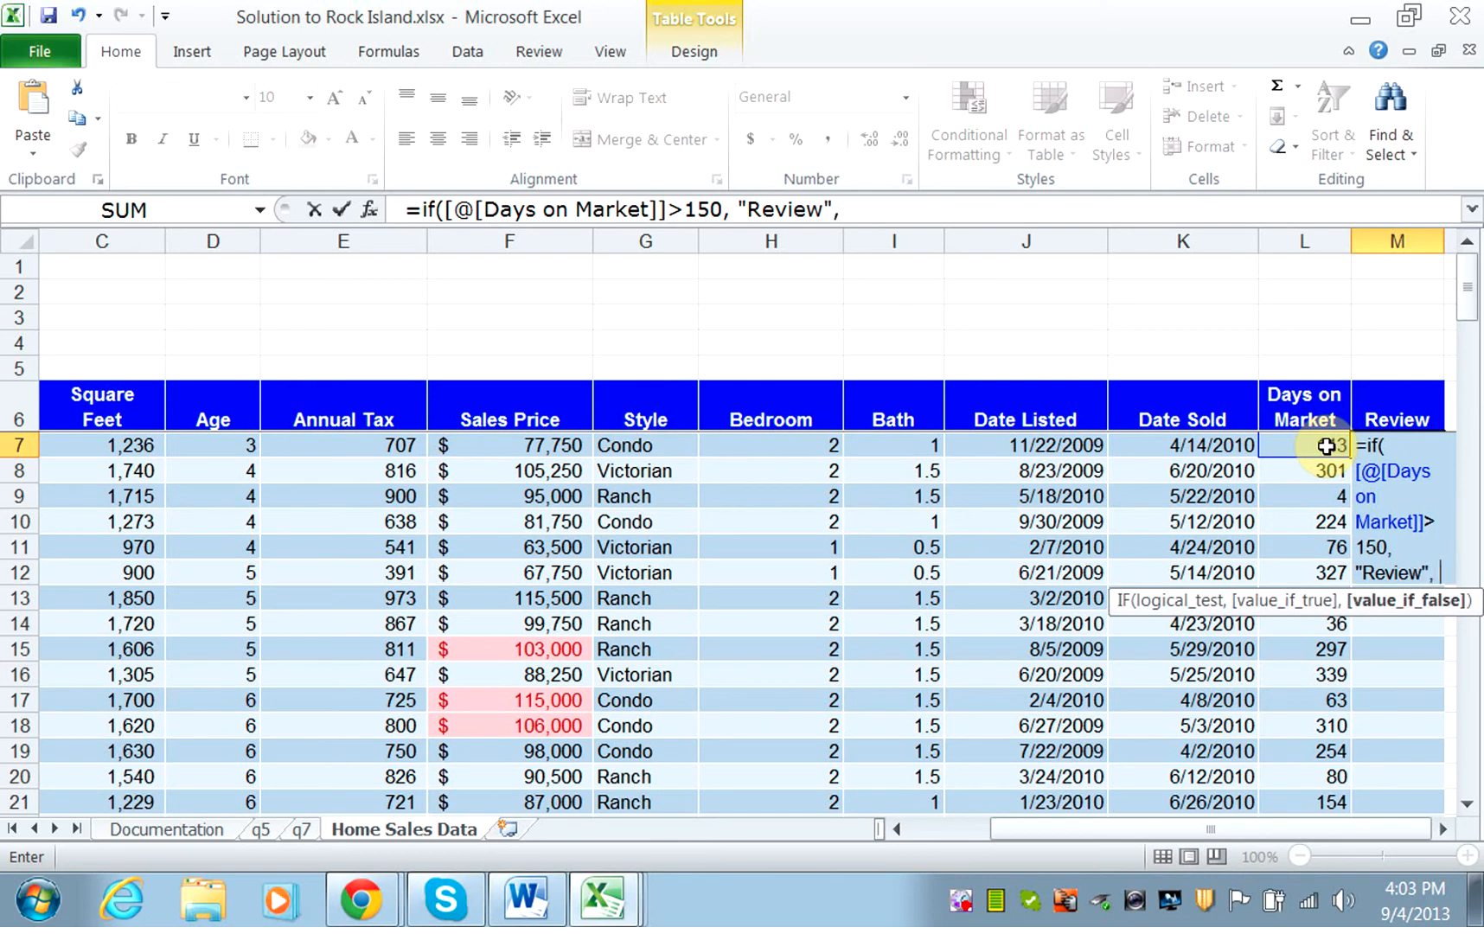
text( " ")
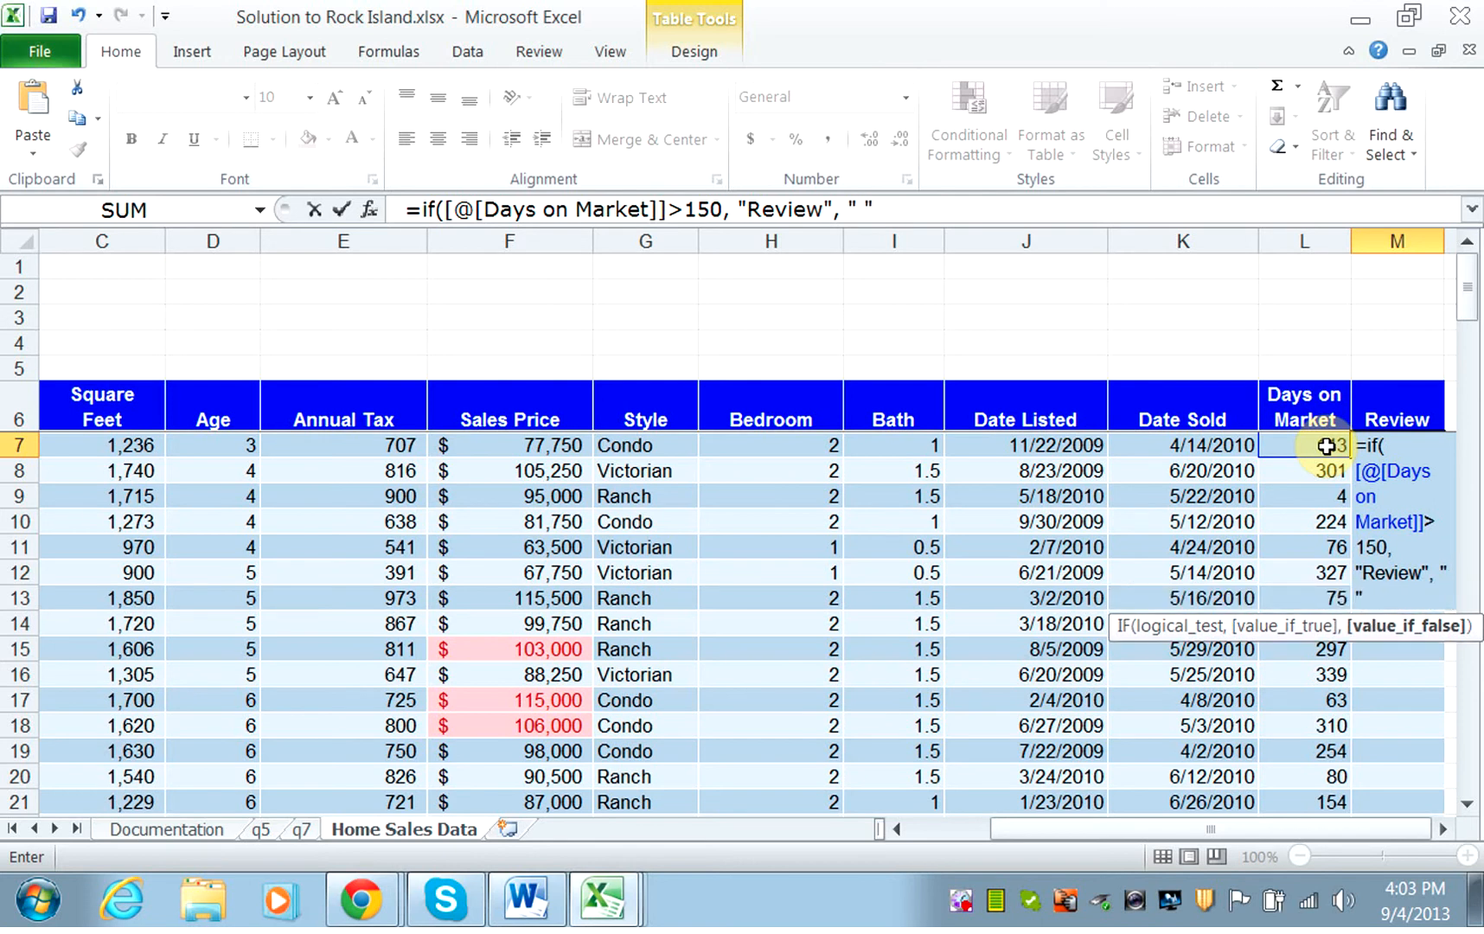
text())
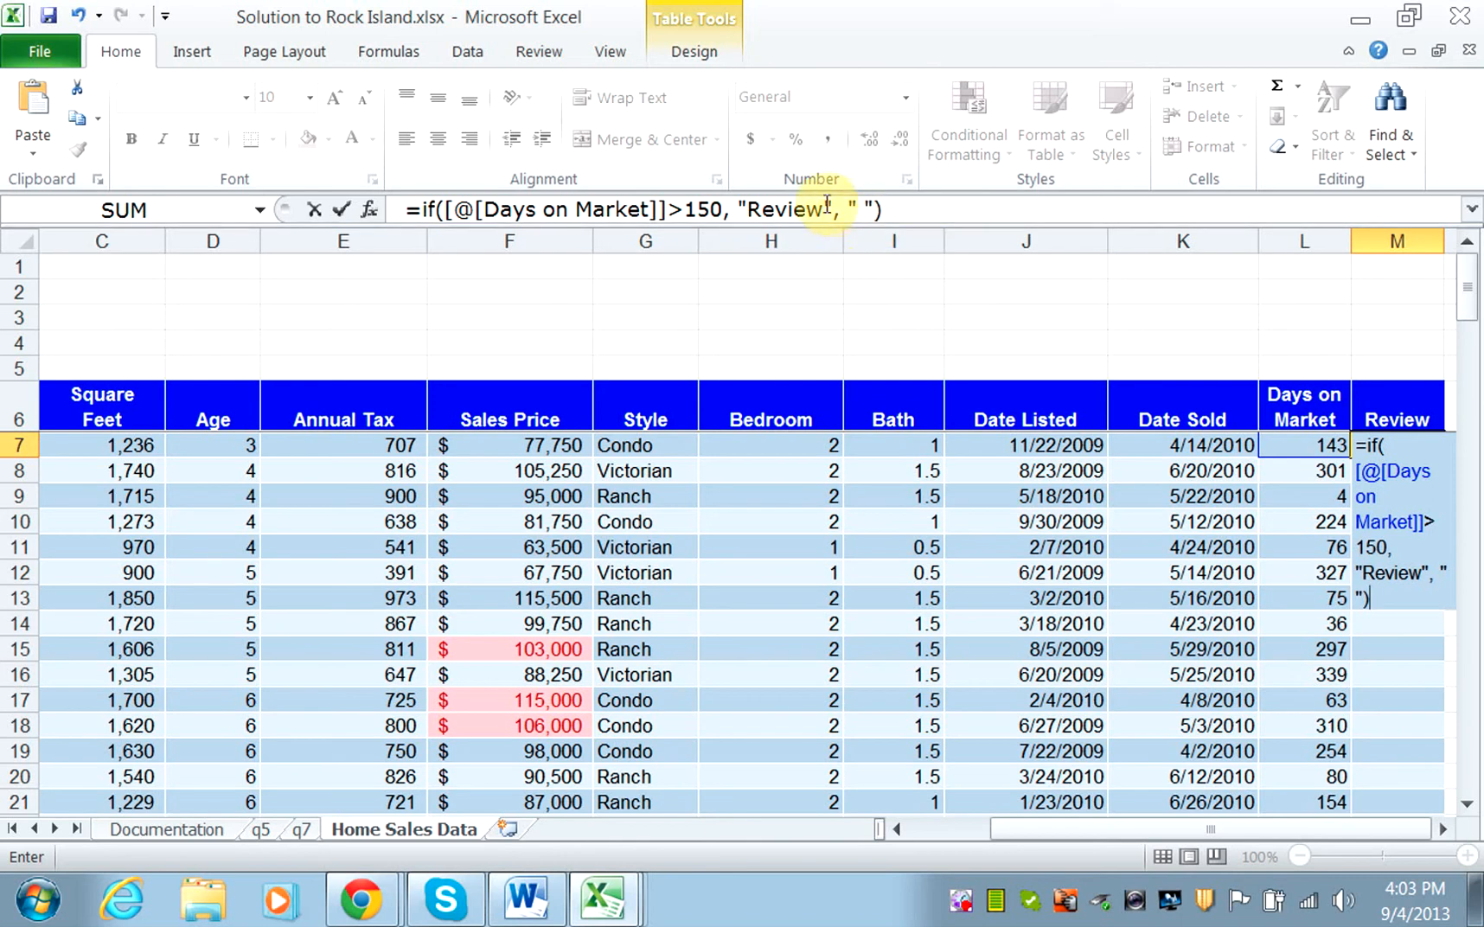
click(890, 210)
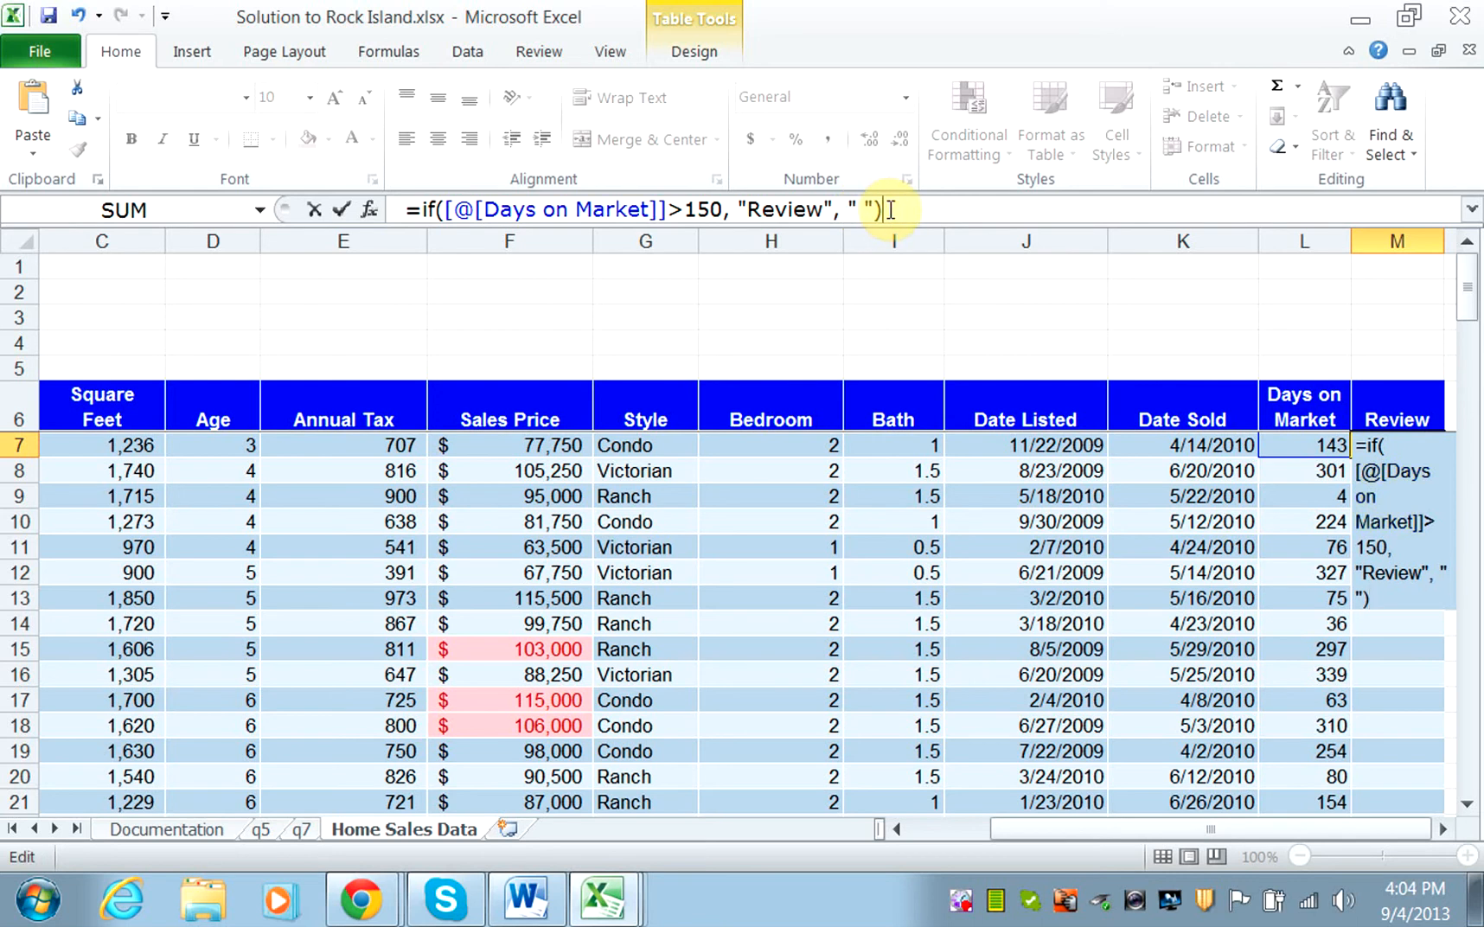
key(Return)
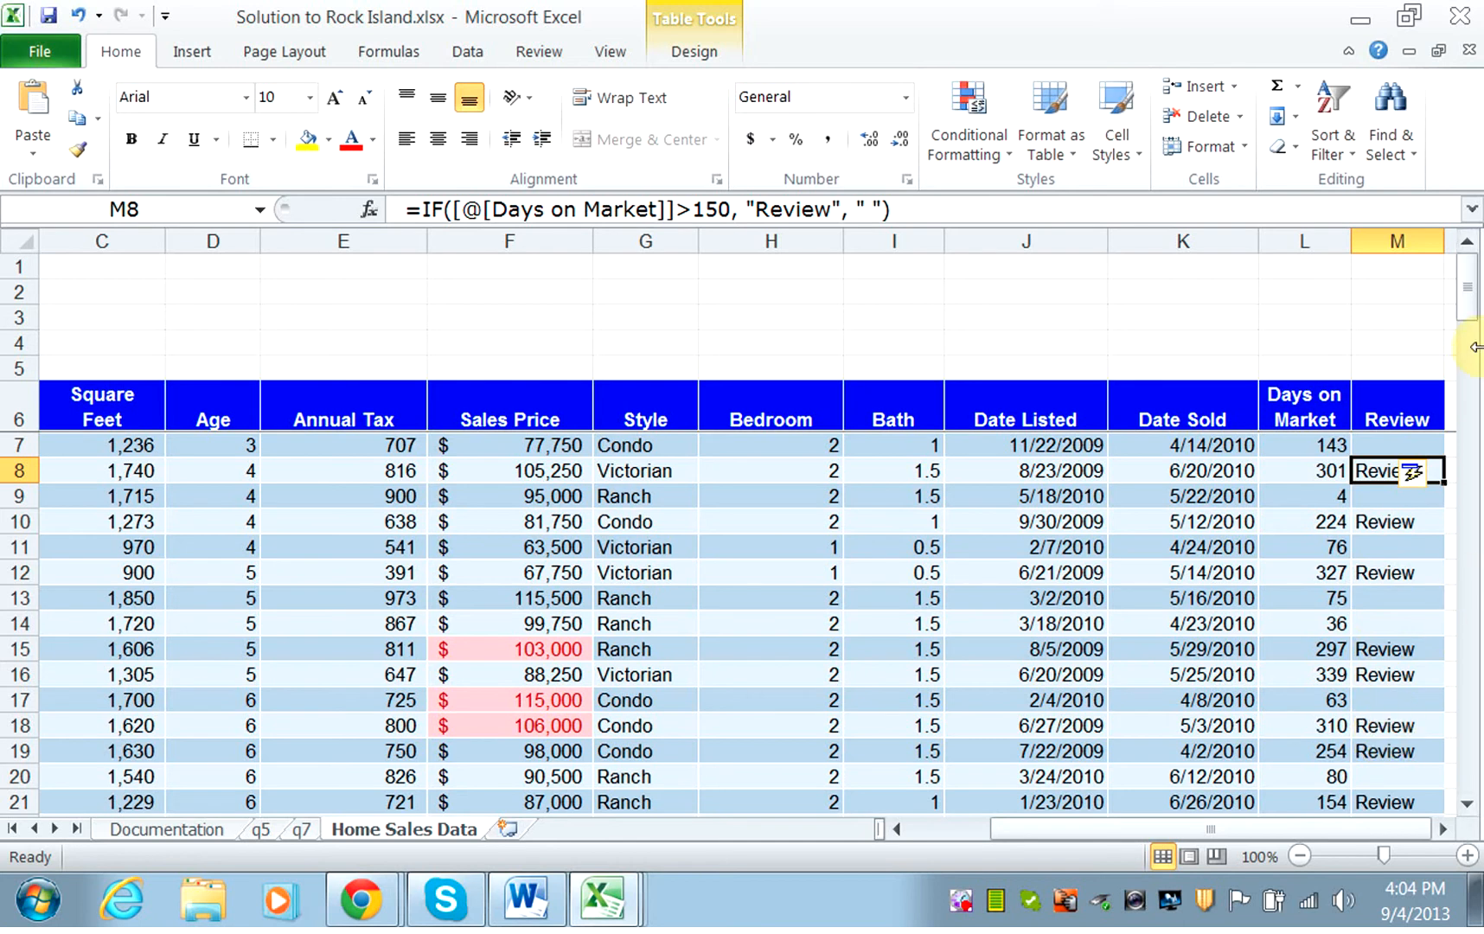
Switch to the Word exercise document and read the condition that item 7 sets for the Review column.
mouse_move(1474, 307)
mouse_down()
mouse_move(1480, 373)
mouse_move(1476, 276)
mouse_up()
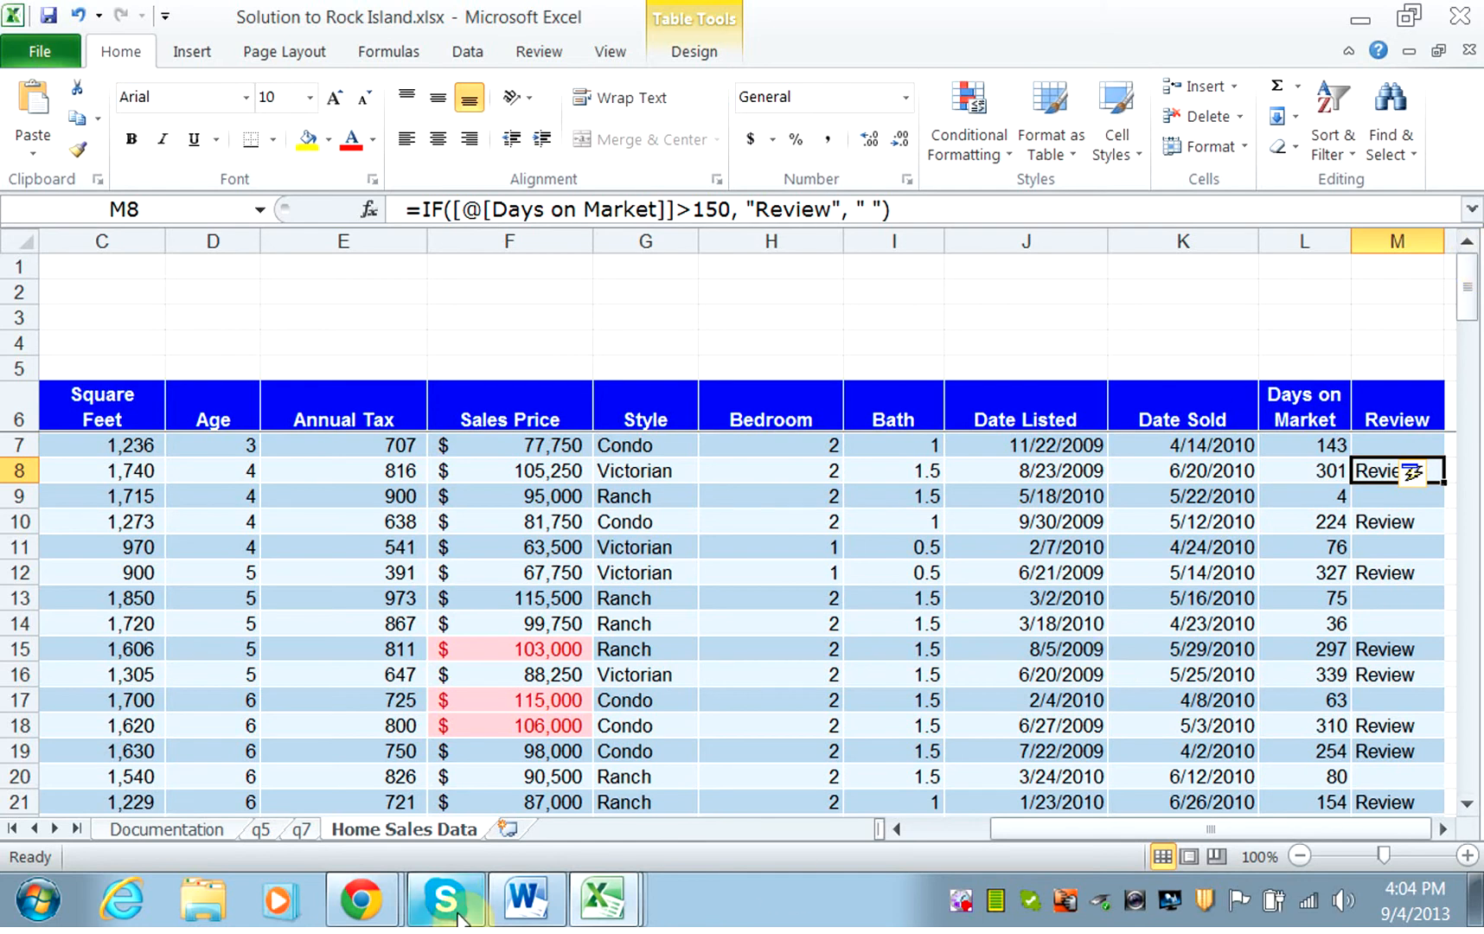
click(516, 906)
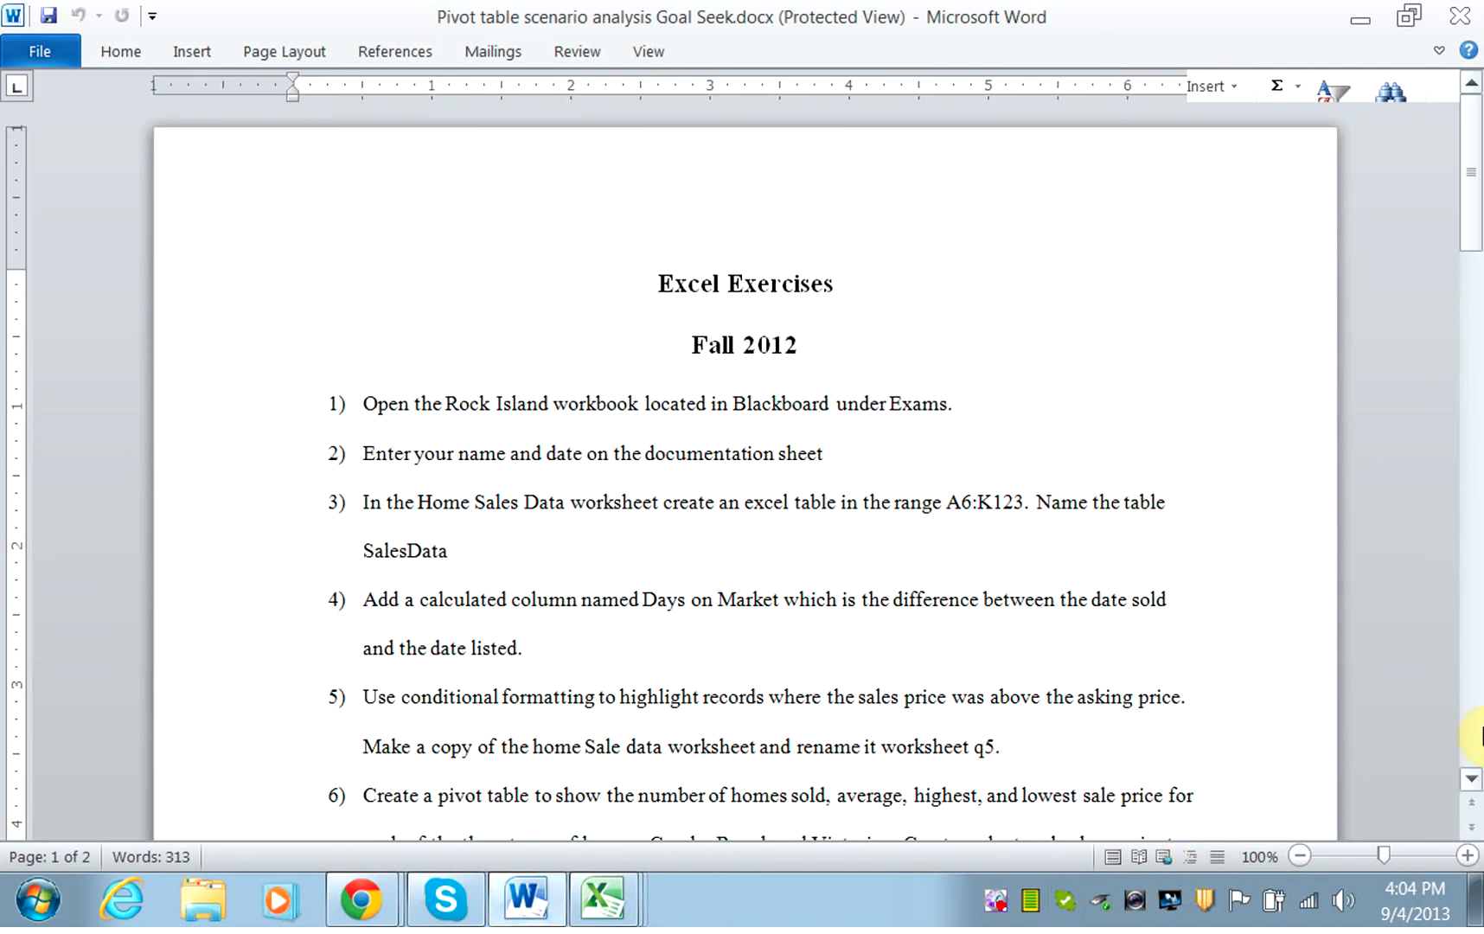
click(1470, 782)
click(1470, 786)
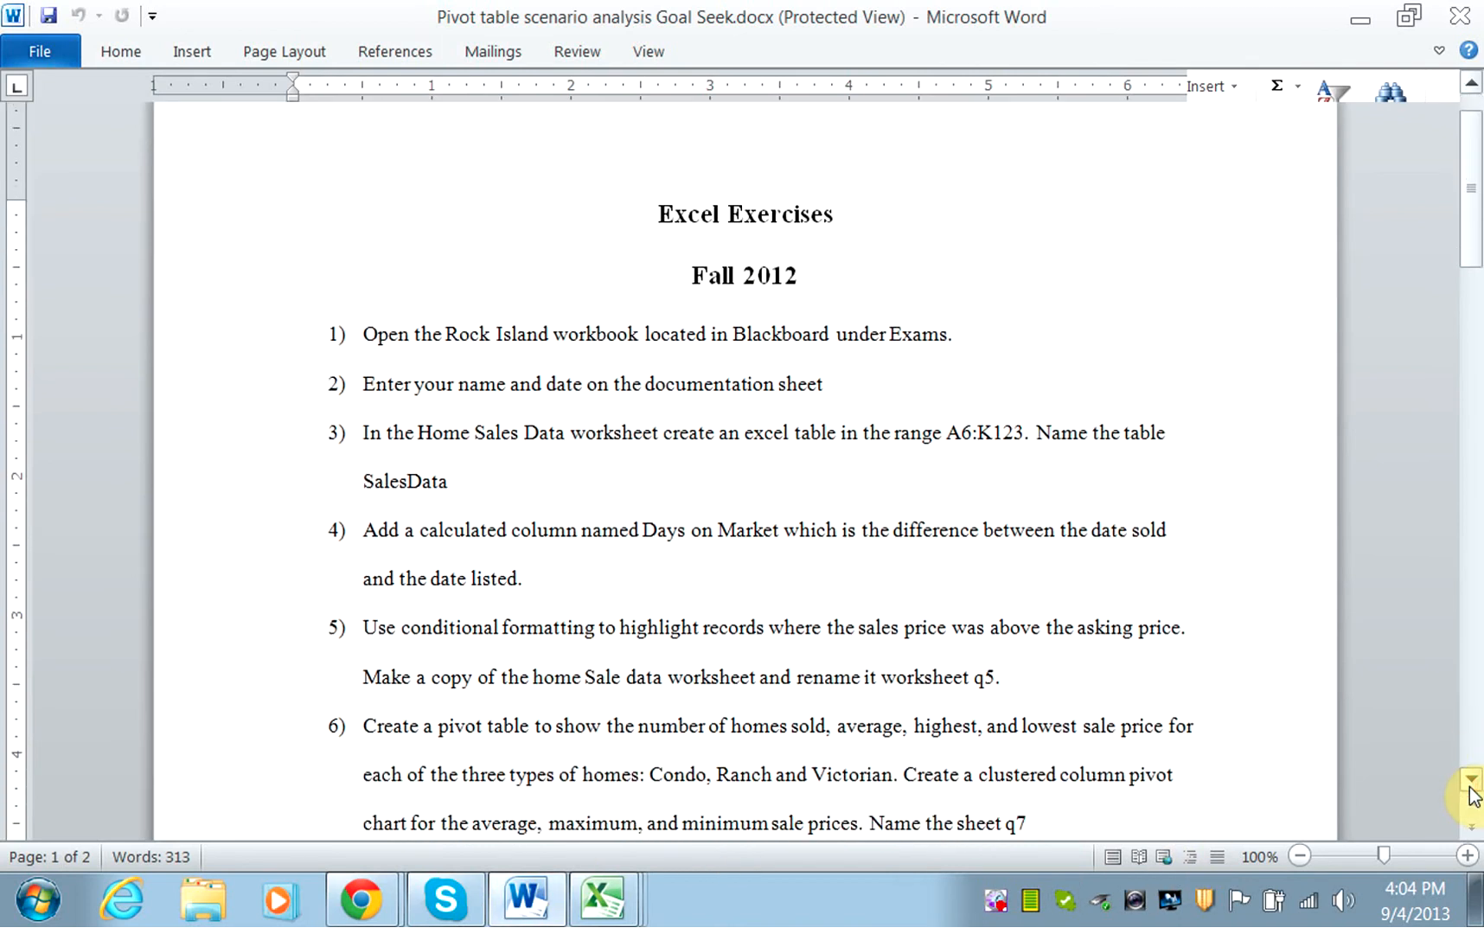
click(1470, 786)
click(1470, 786)
click(1470, 786)
click(1470, 786)
click(1470, 786)
click(1470, 785)
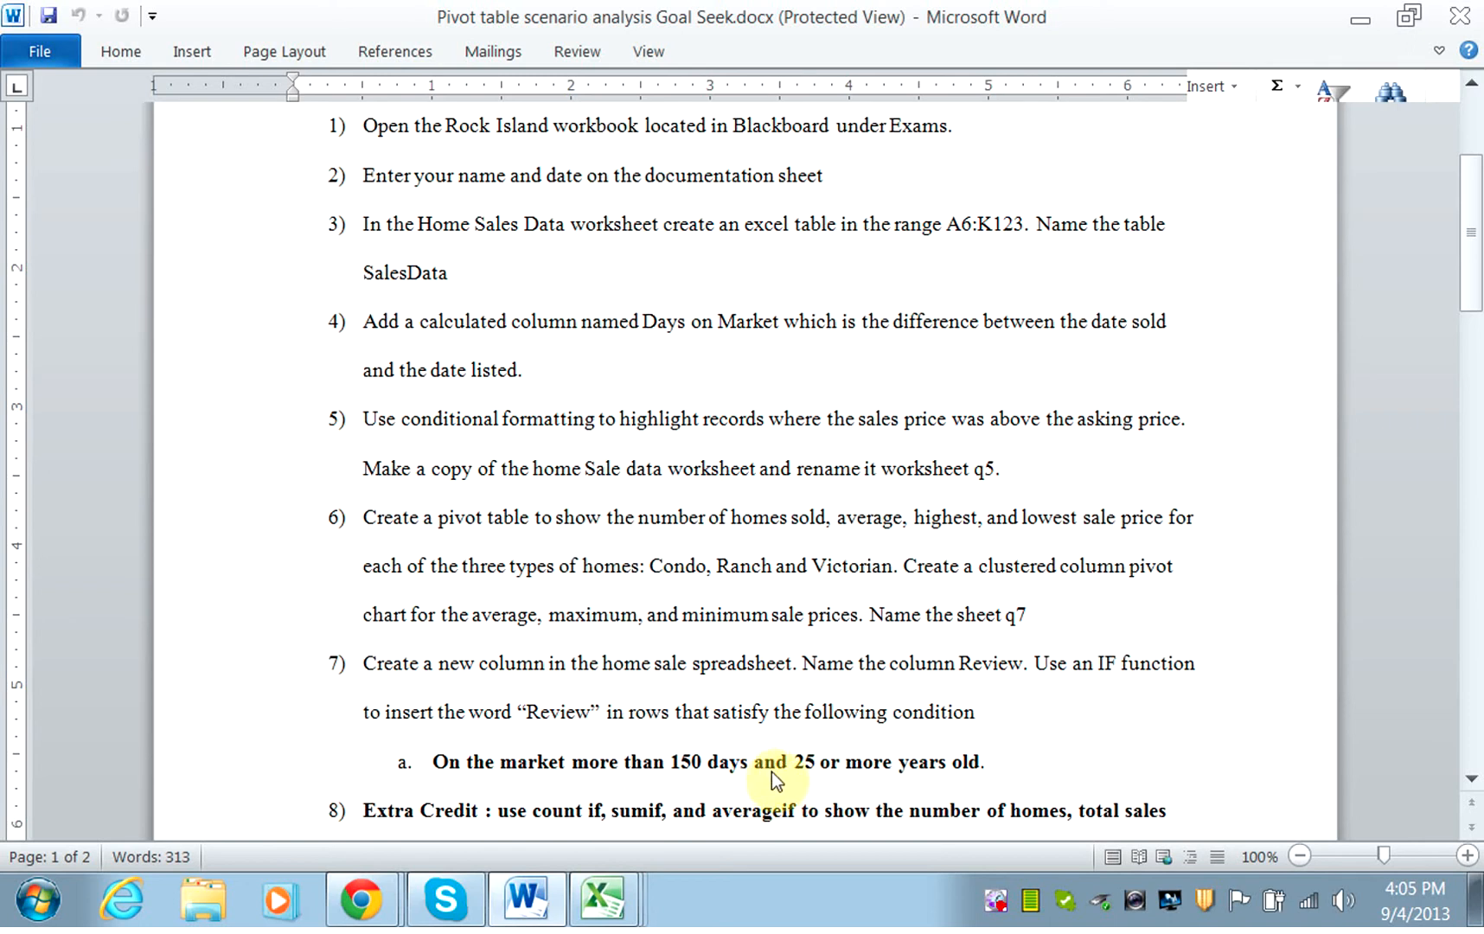
Return to the Excel workbook and insert AND( before the Days on Market test in M8's IF formula.
click(599, 901)
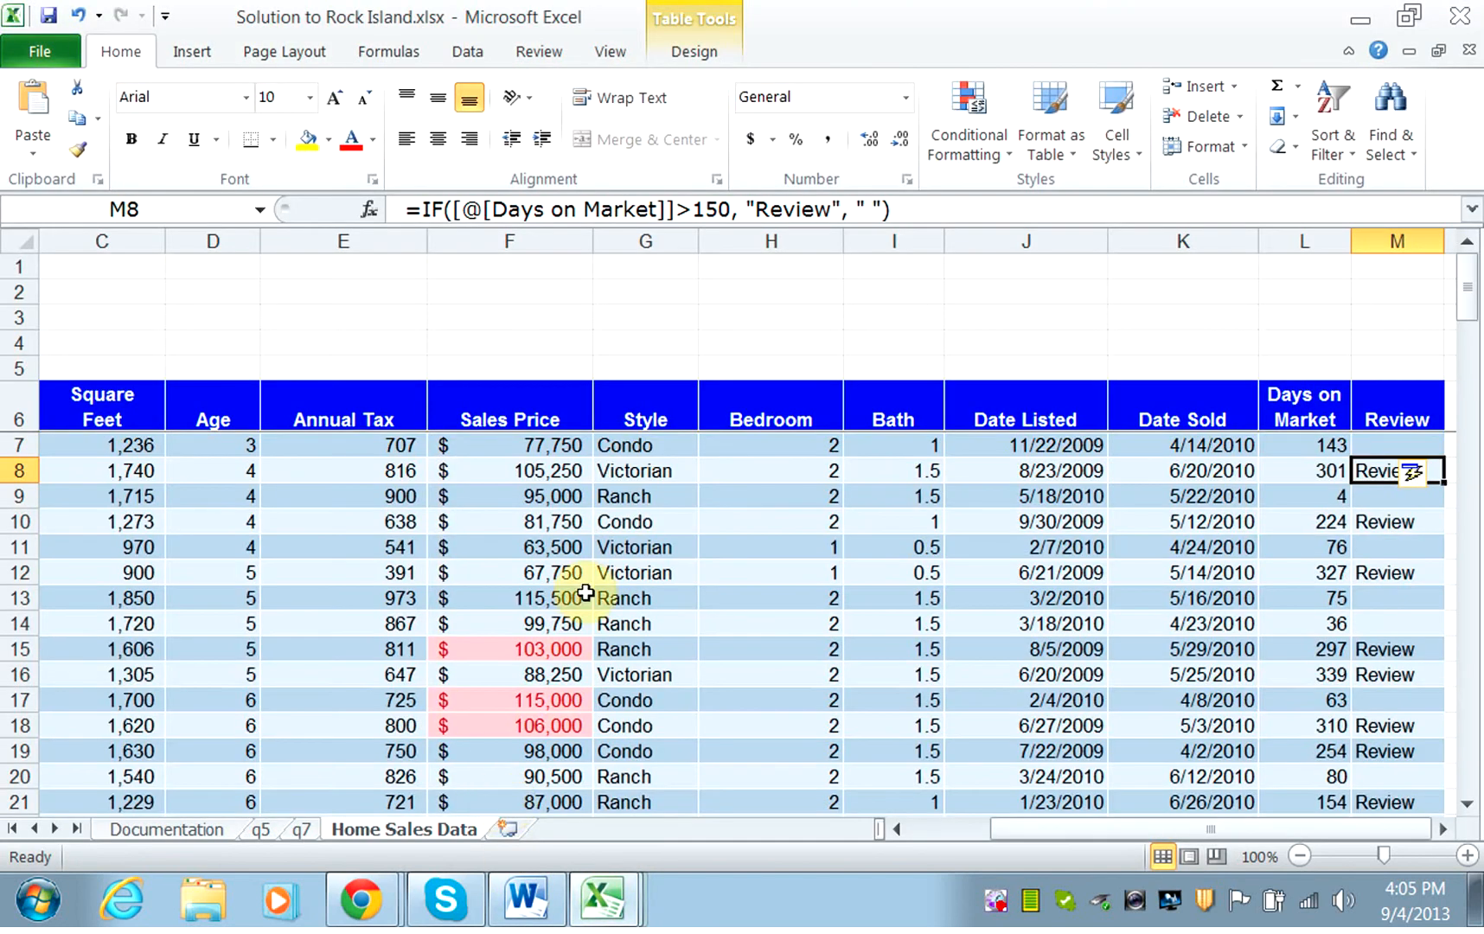
click(451, 210)
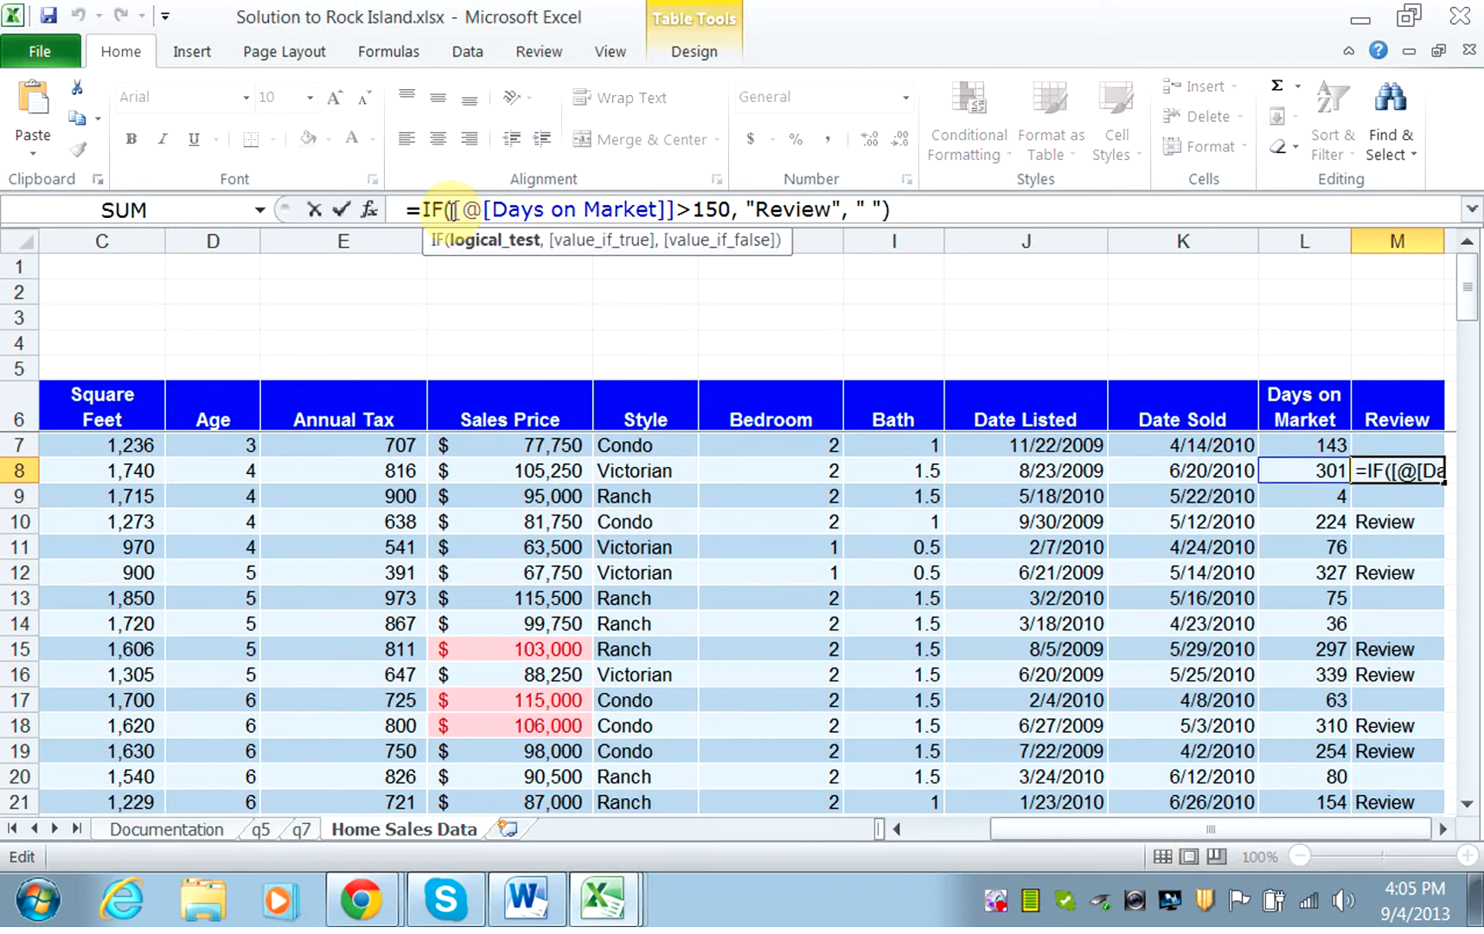
text(AND)
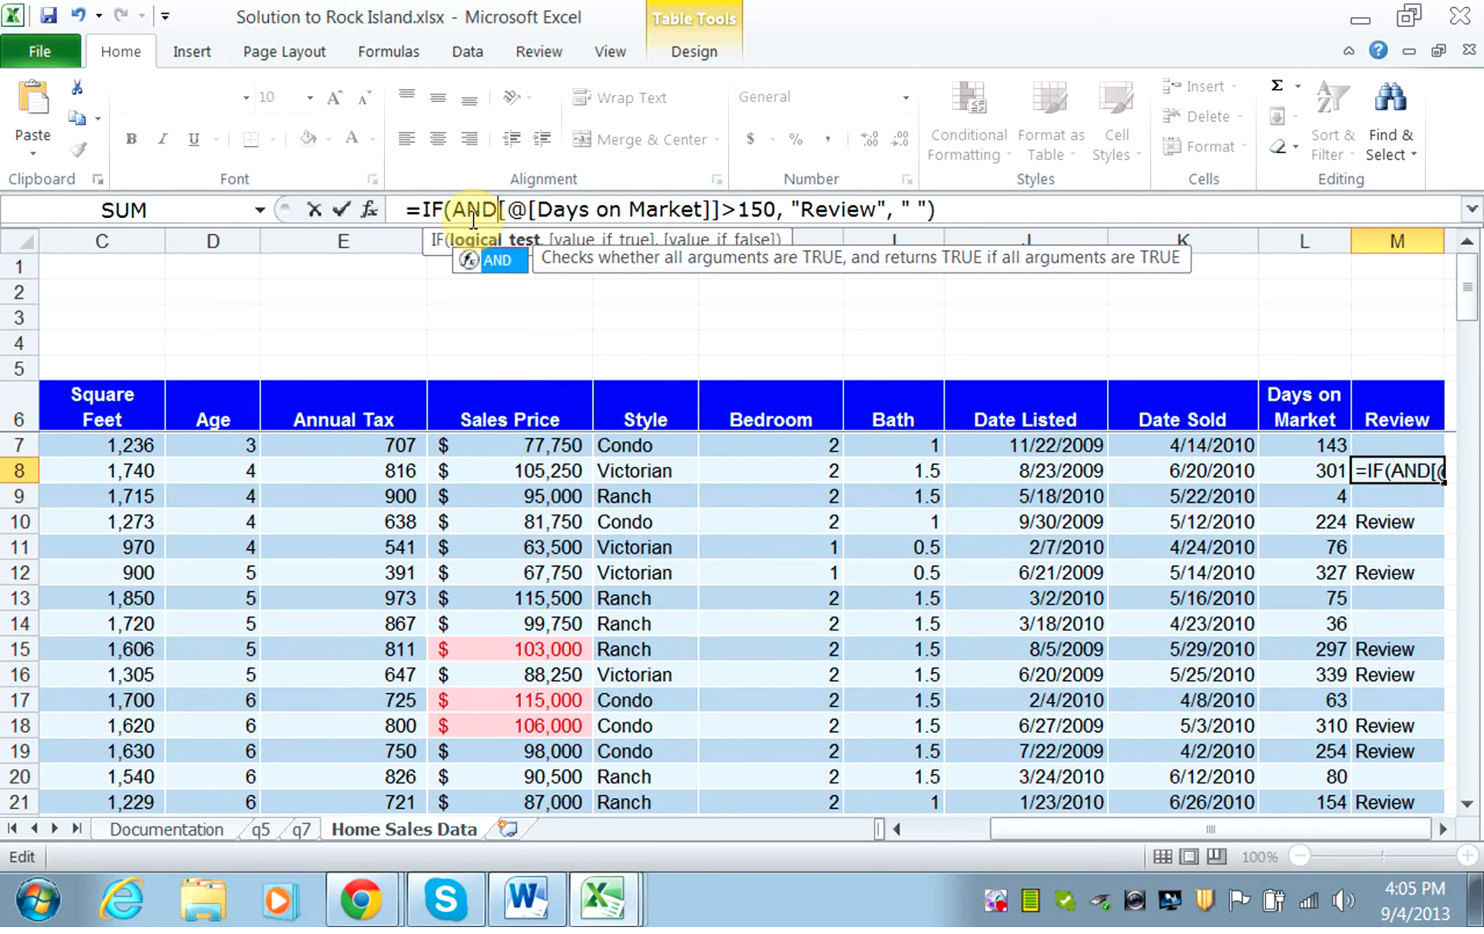
text(()
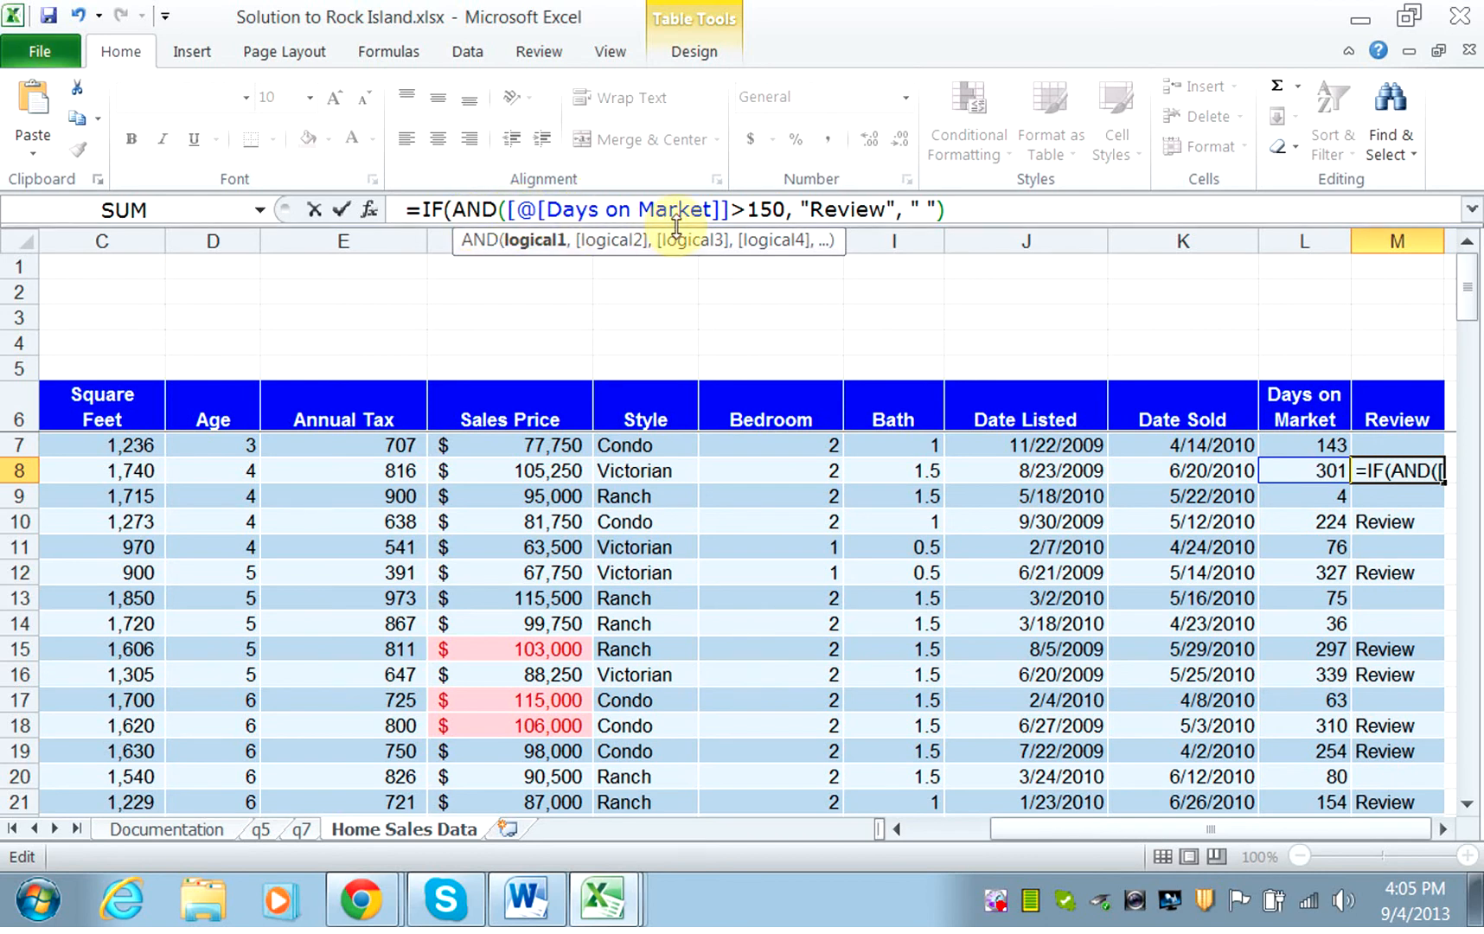
Add D7>25 as the second AND condition, close the AND before "Review", and enter the revised formula.
click(797, 209)
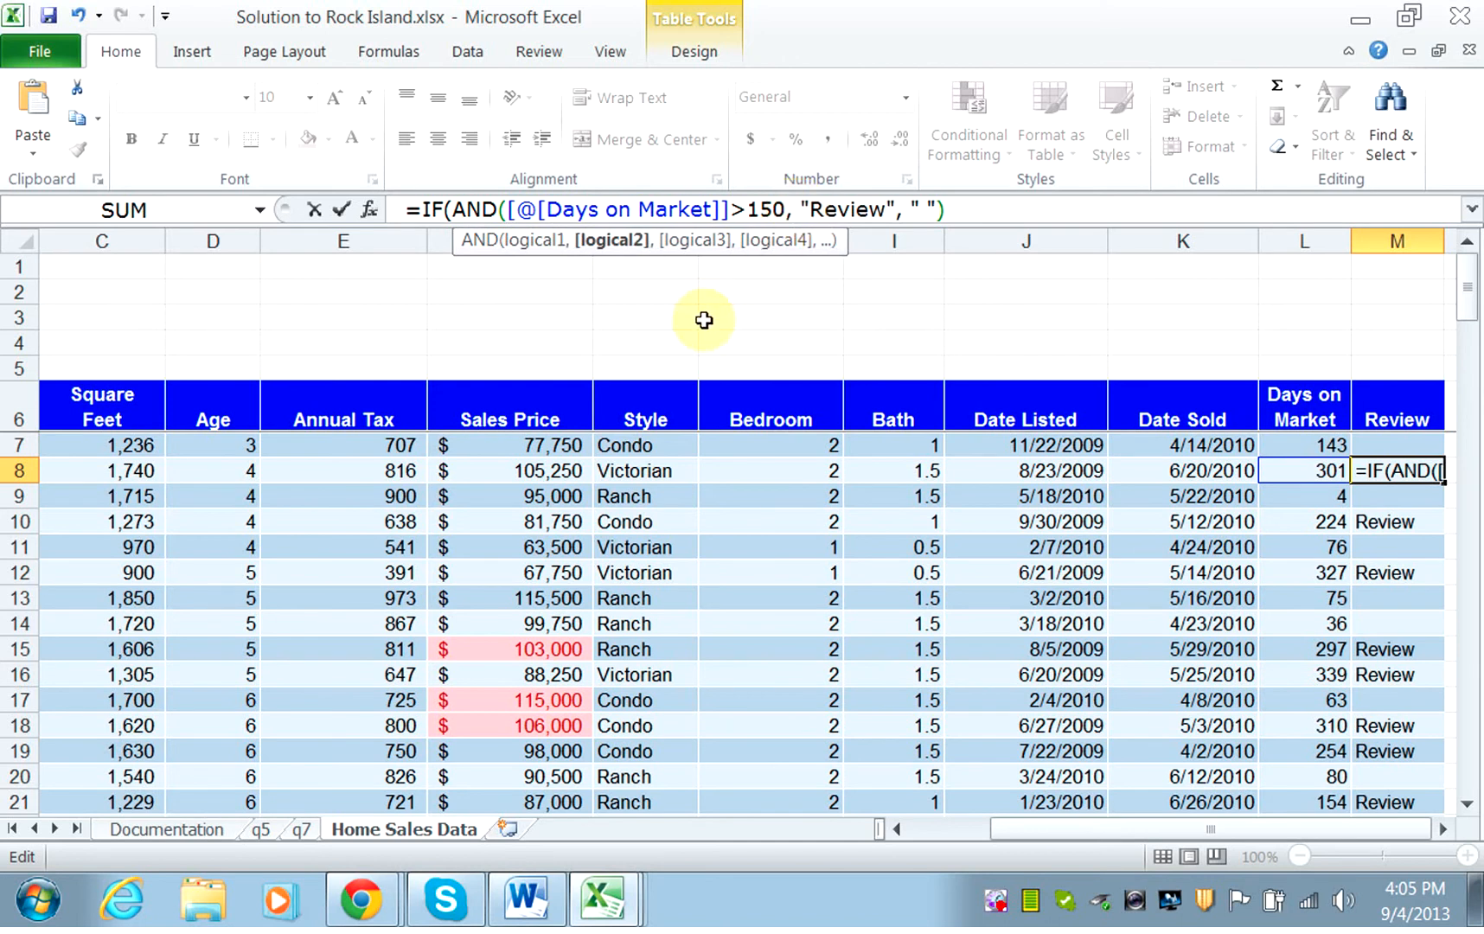
click(249, 445)
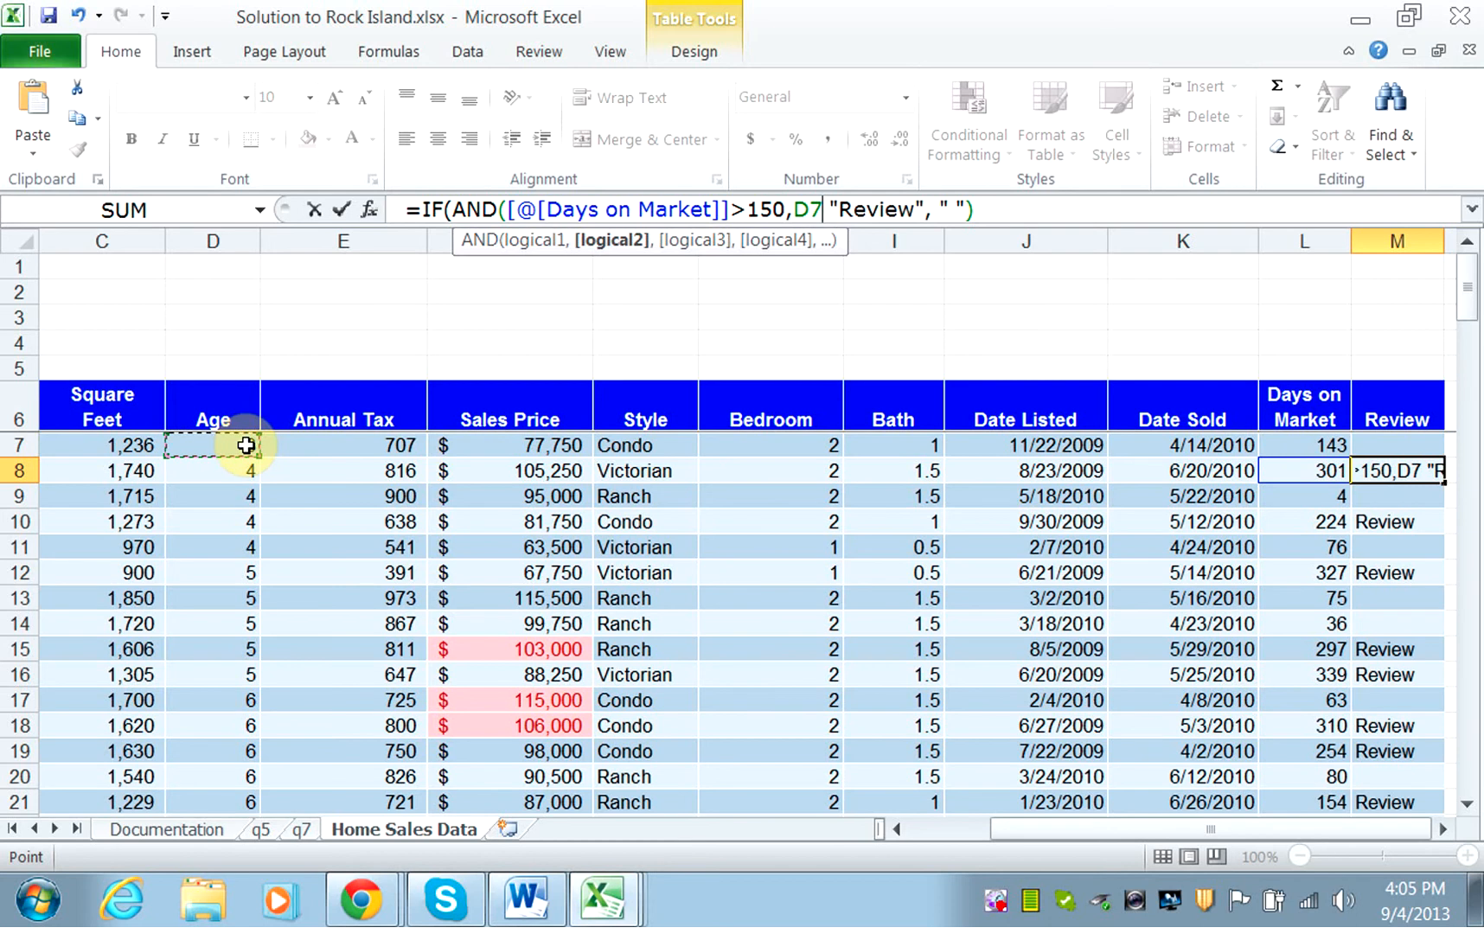
text(>)
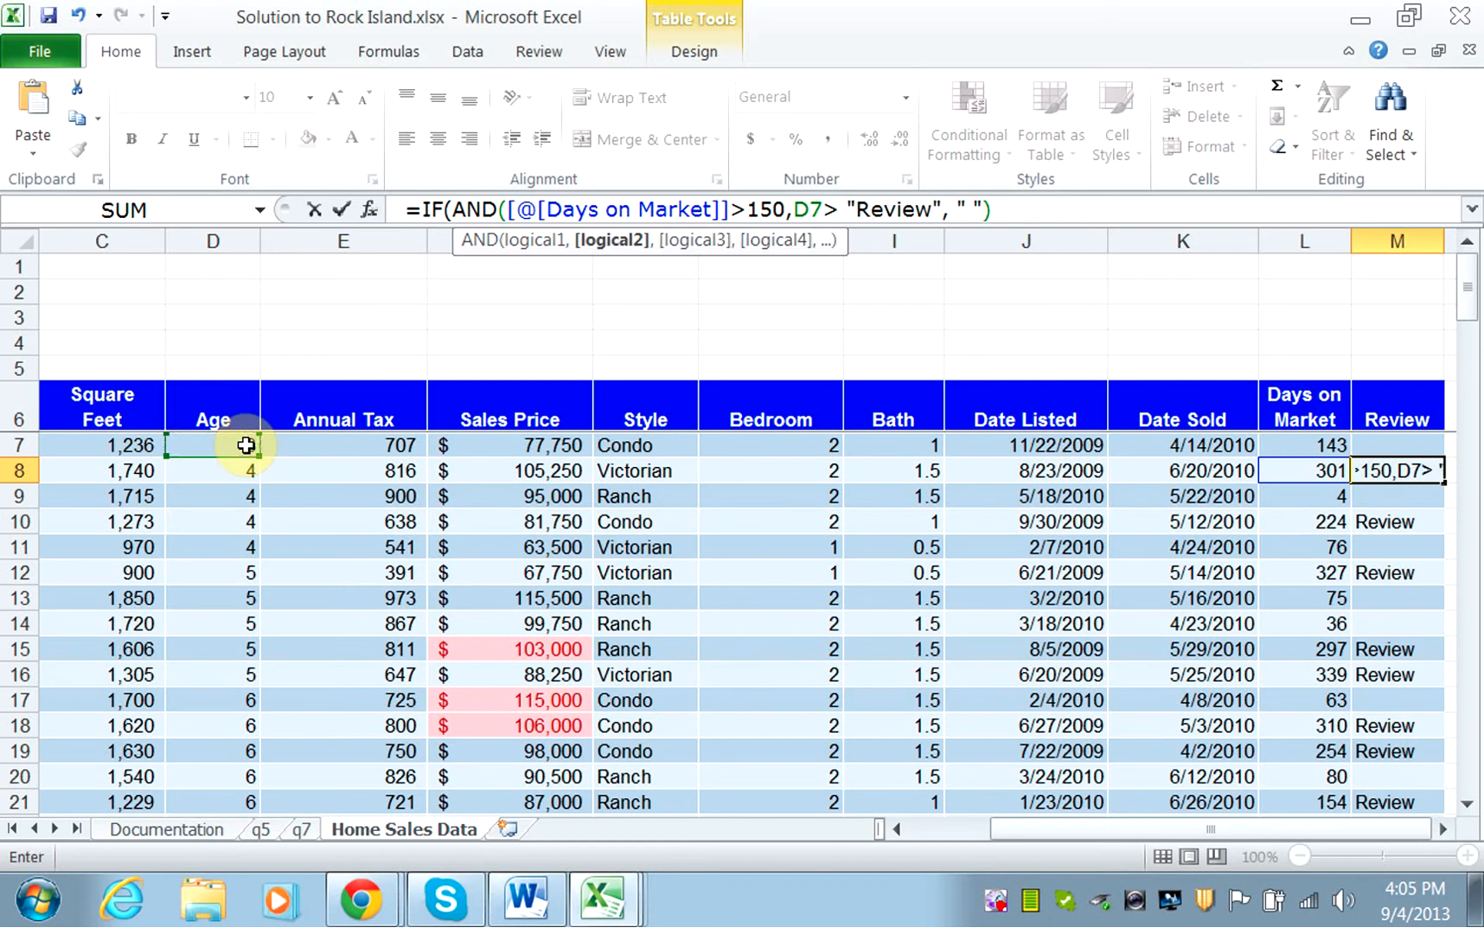
text(25)
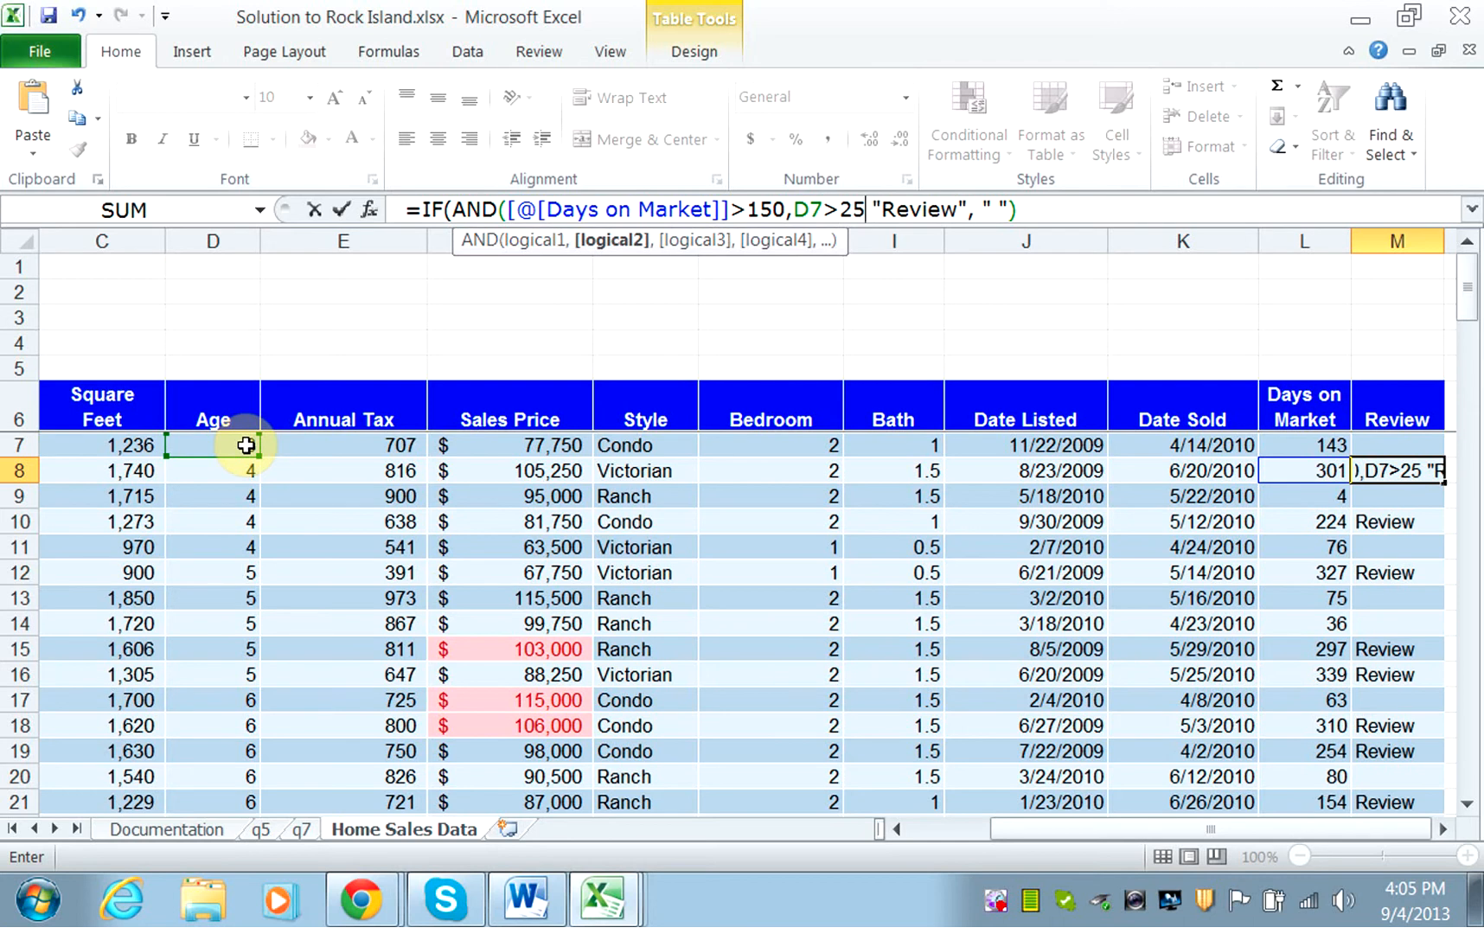
text())
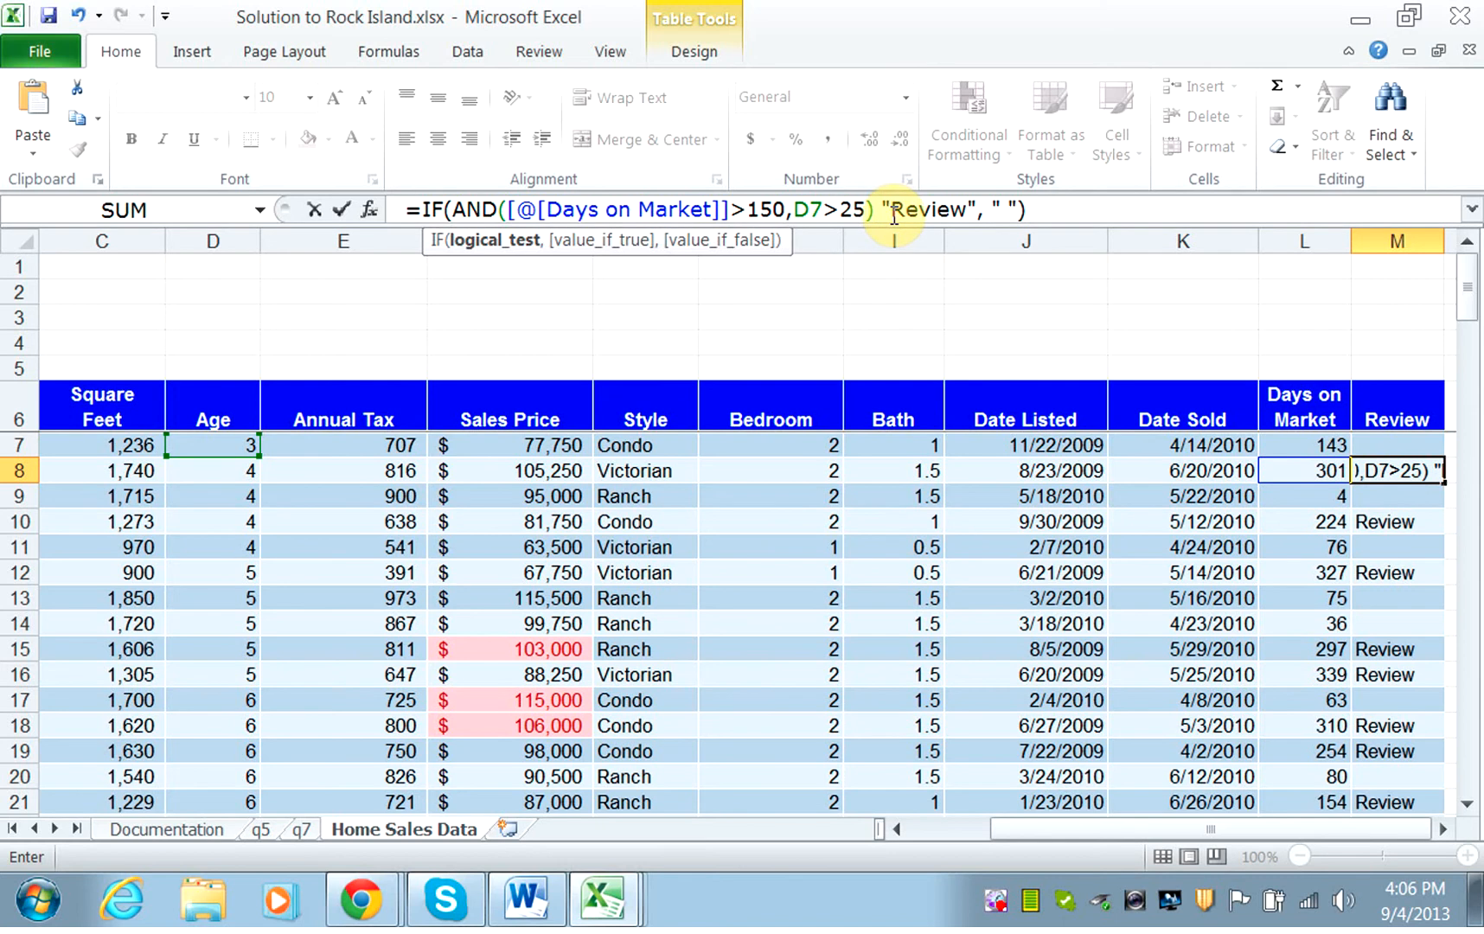
text(,)
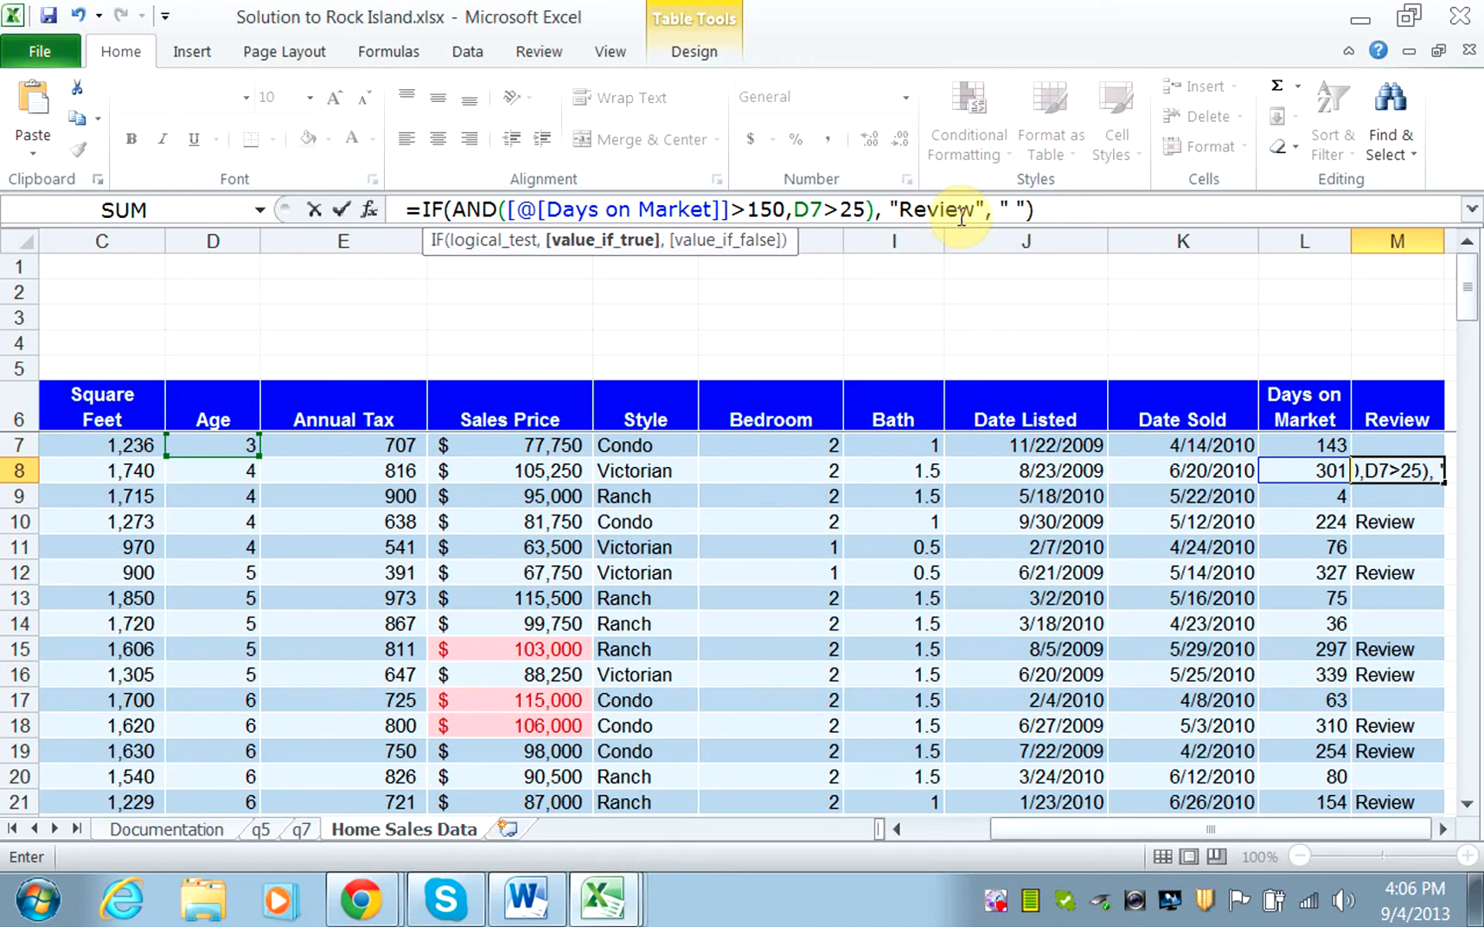
click(1040, 213)
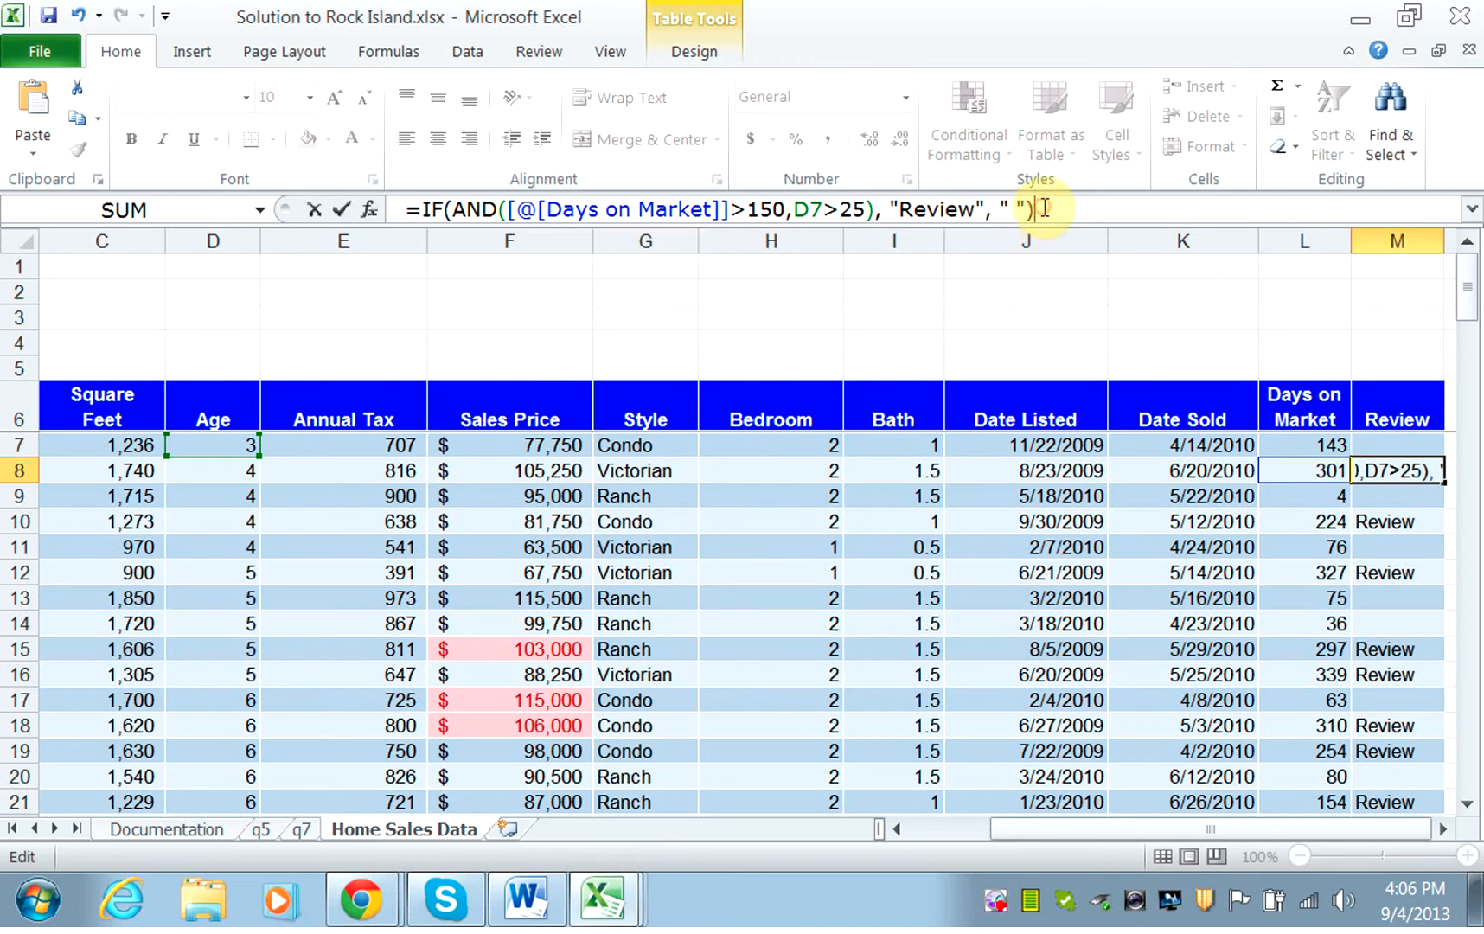
key(Return)
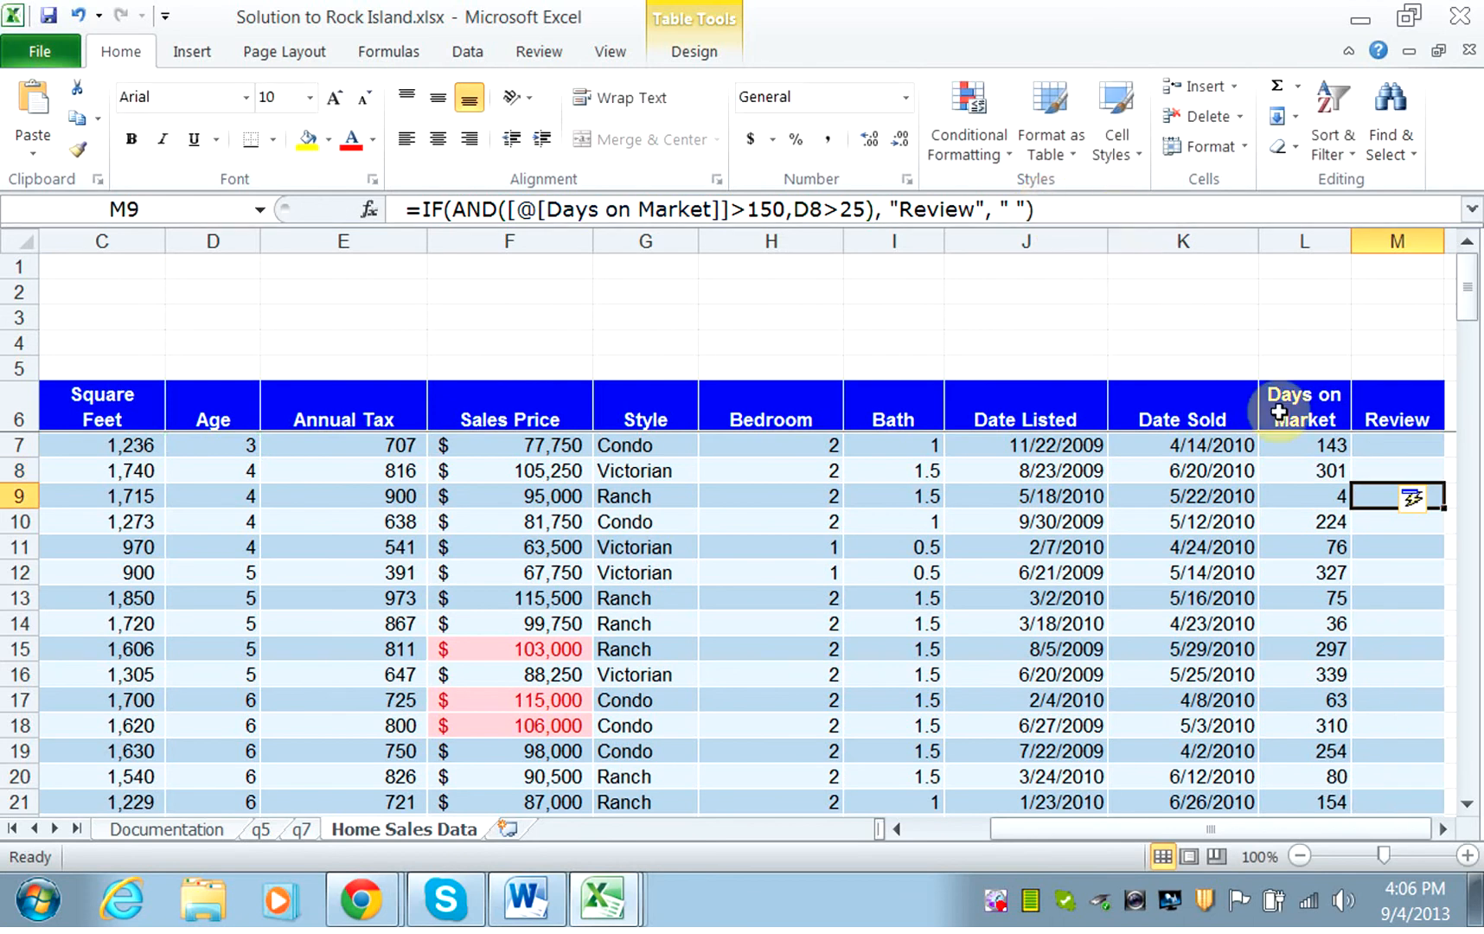
Check the Review column against Age and Days on Market around row 39, and inspect the formulas in M41 and M7.
drag(1466, 289, 1476, 447)
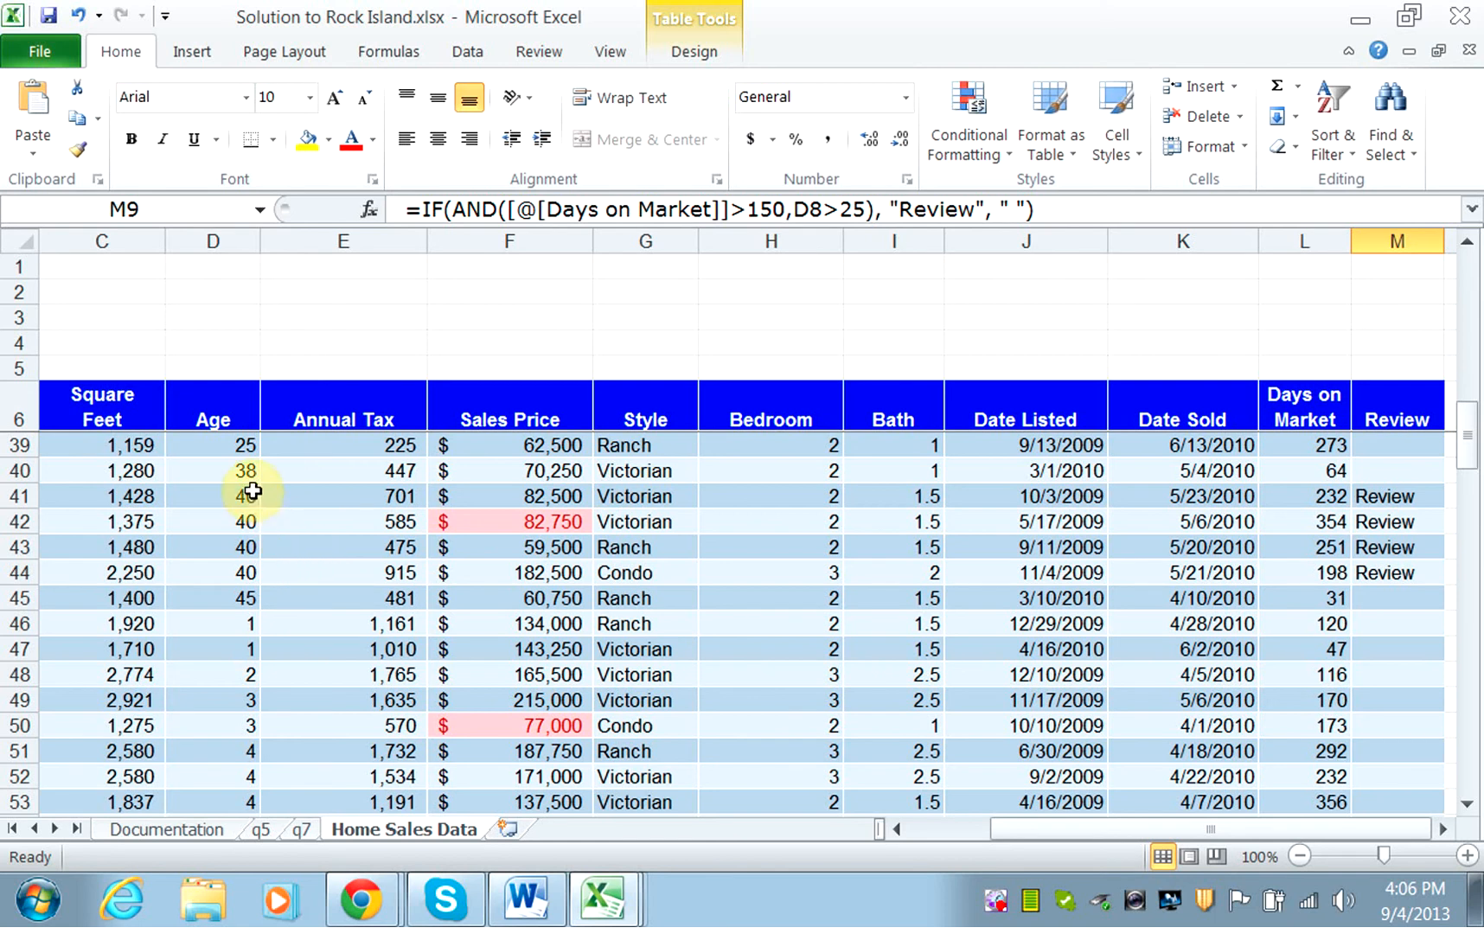
drag(238, 432, 1292, 540)
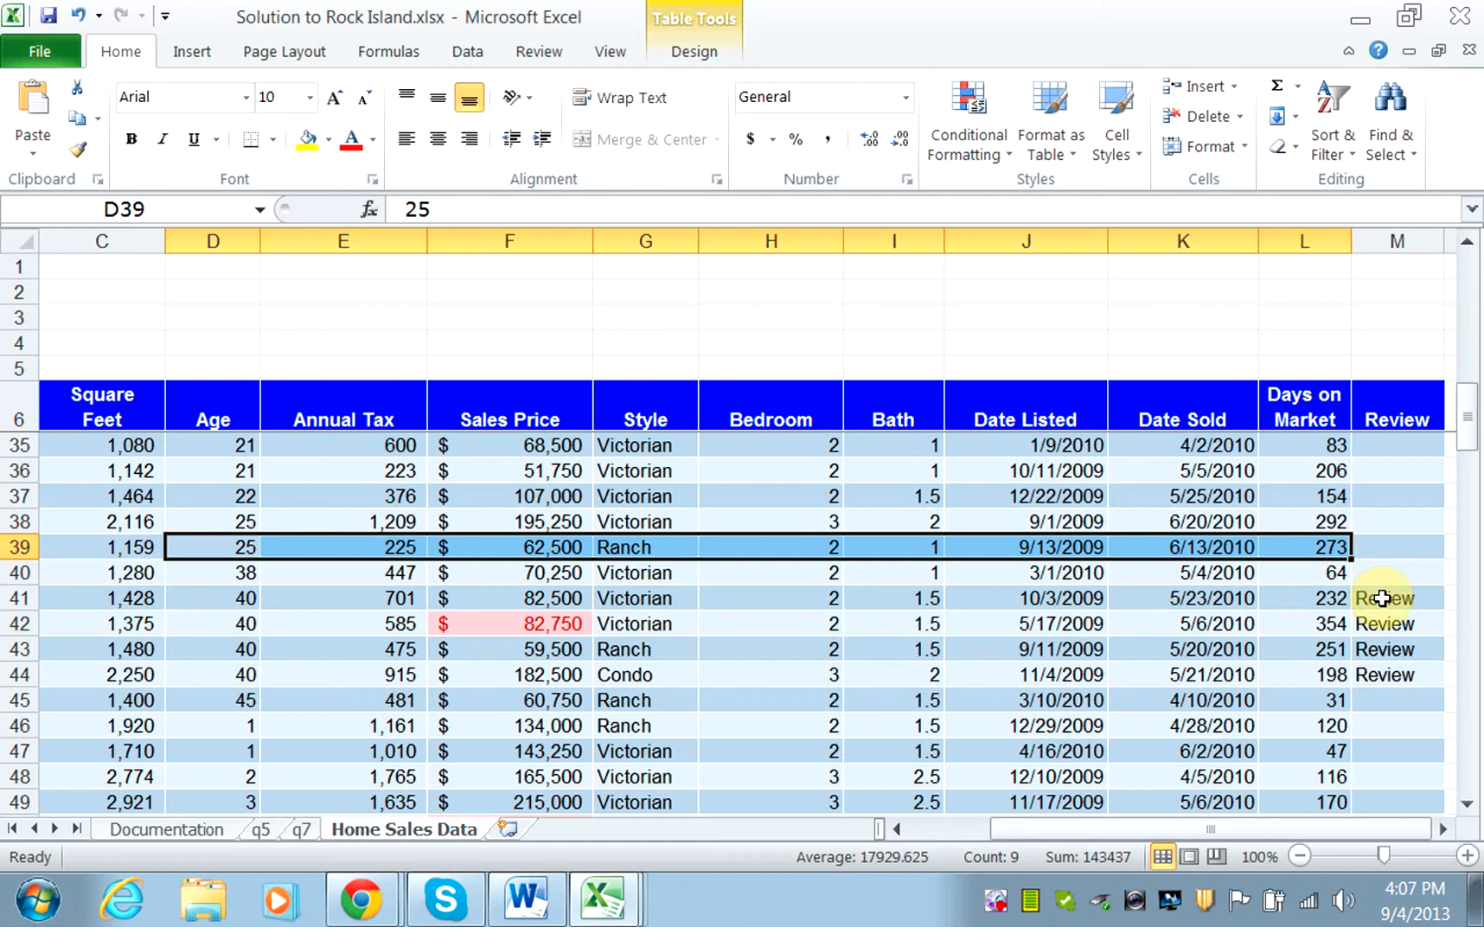
click(1382, 597)
drag(1467, 417, 1471, 225)
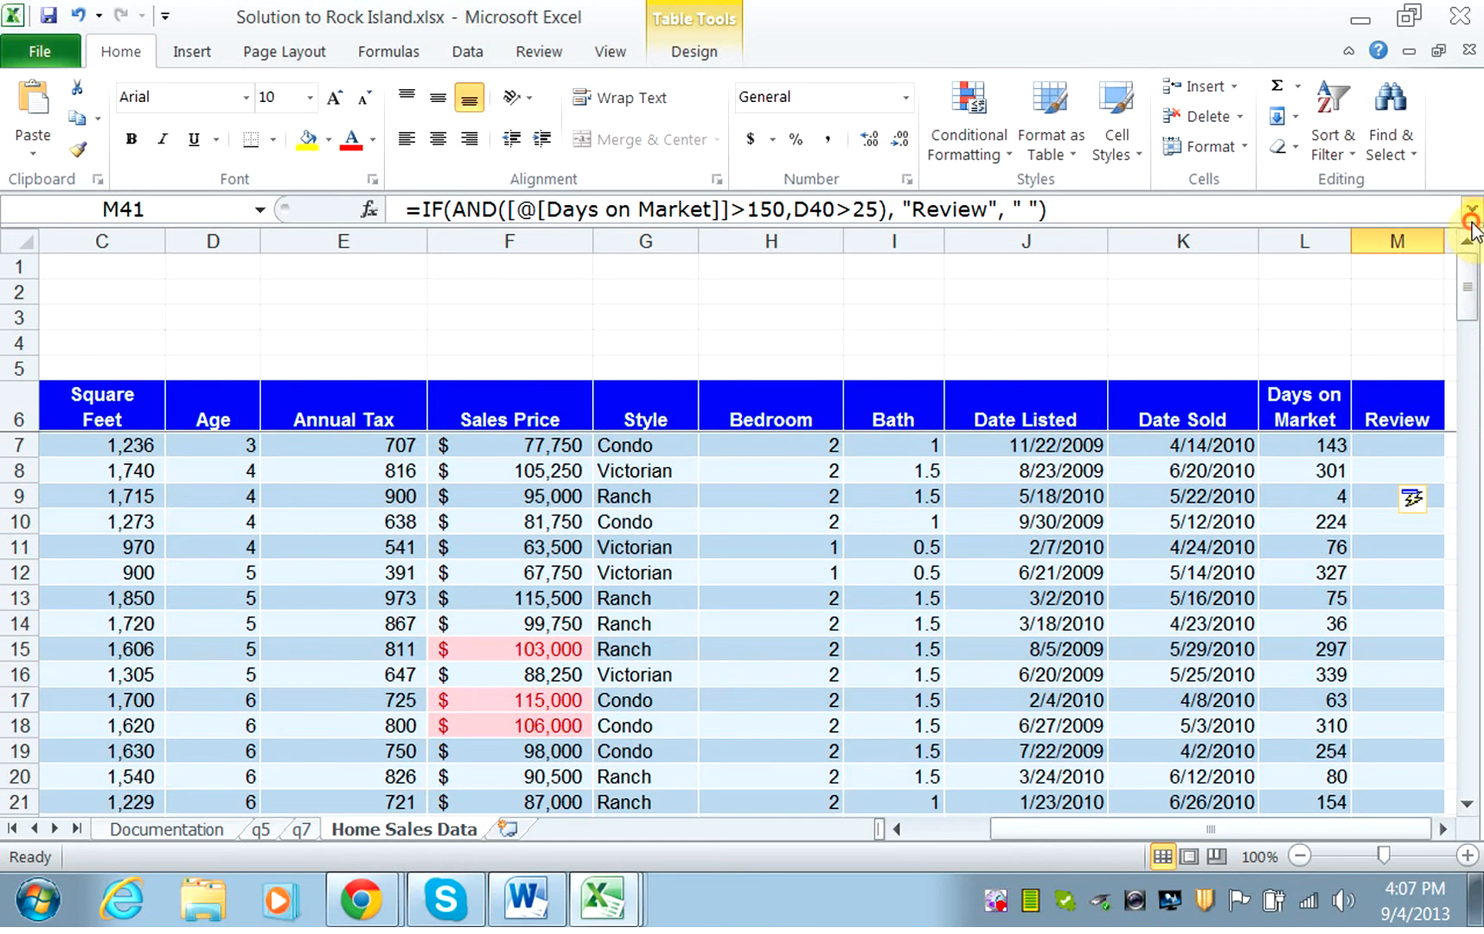
click(1397, 445)
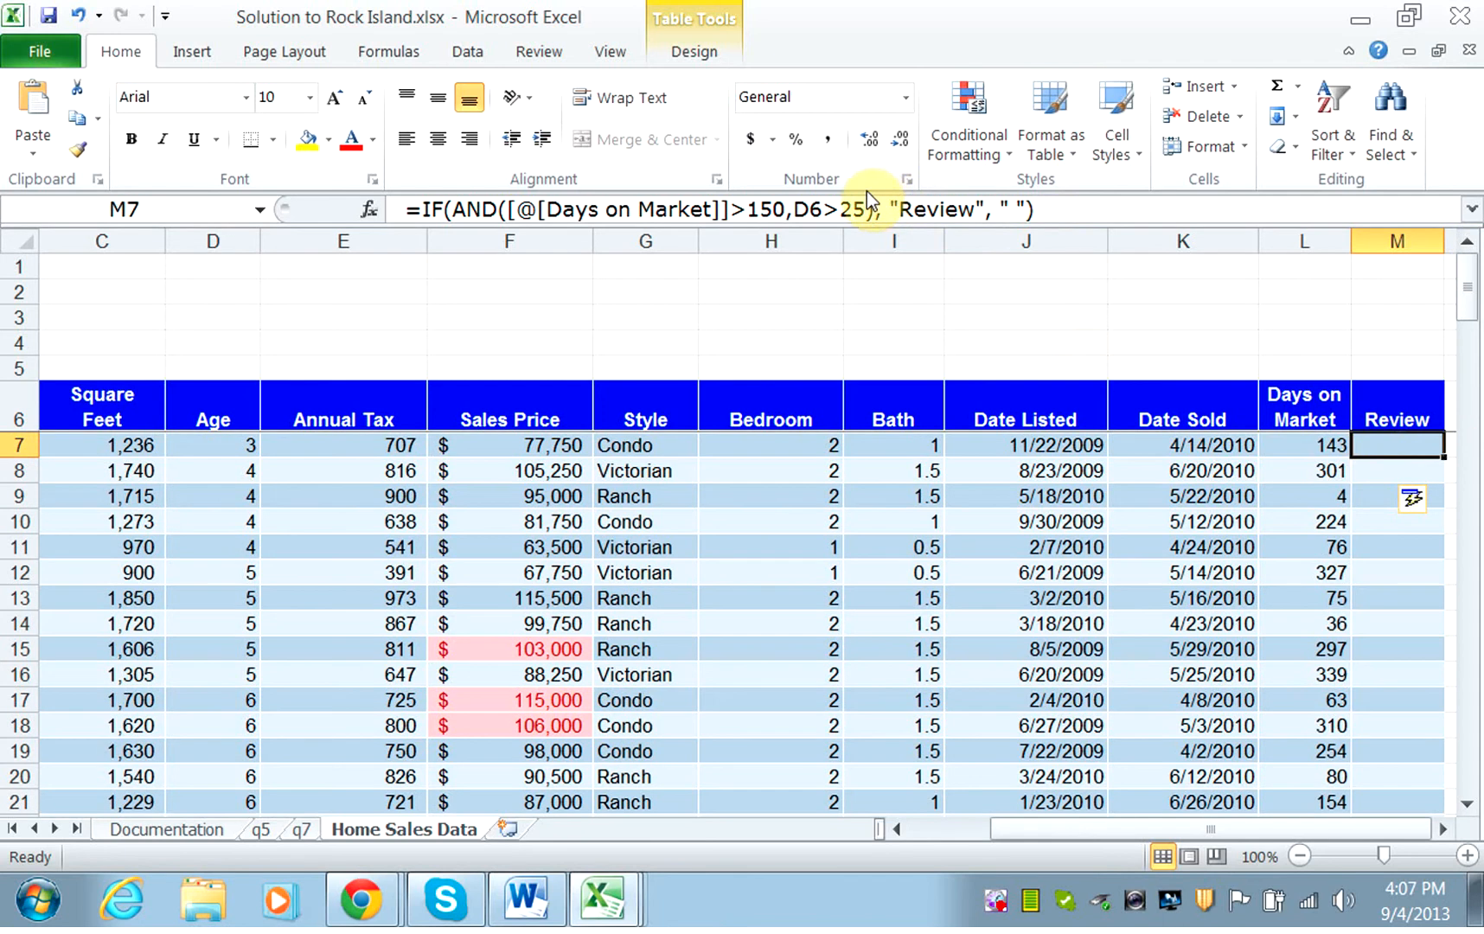
Change the age condition in M7's Review formula to D6>=25, enter it, and check the flagged rows further down the table.
click(839, 210)
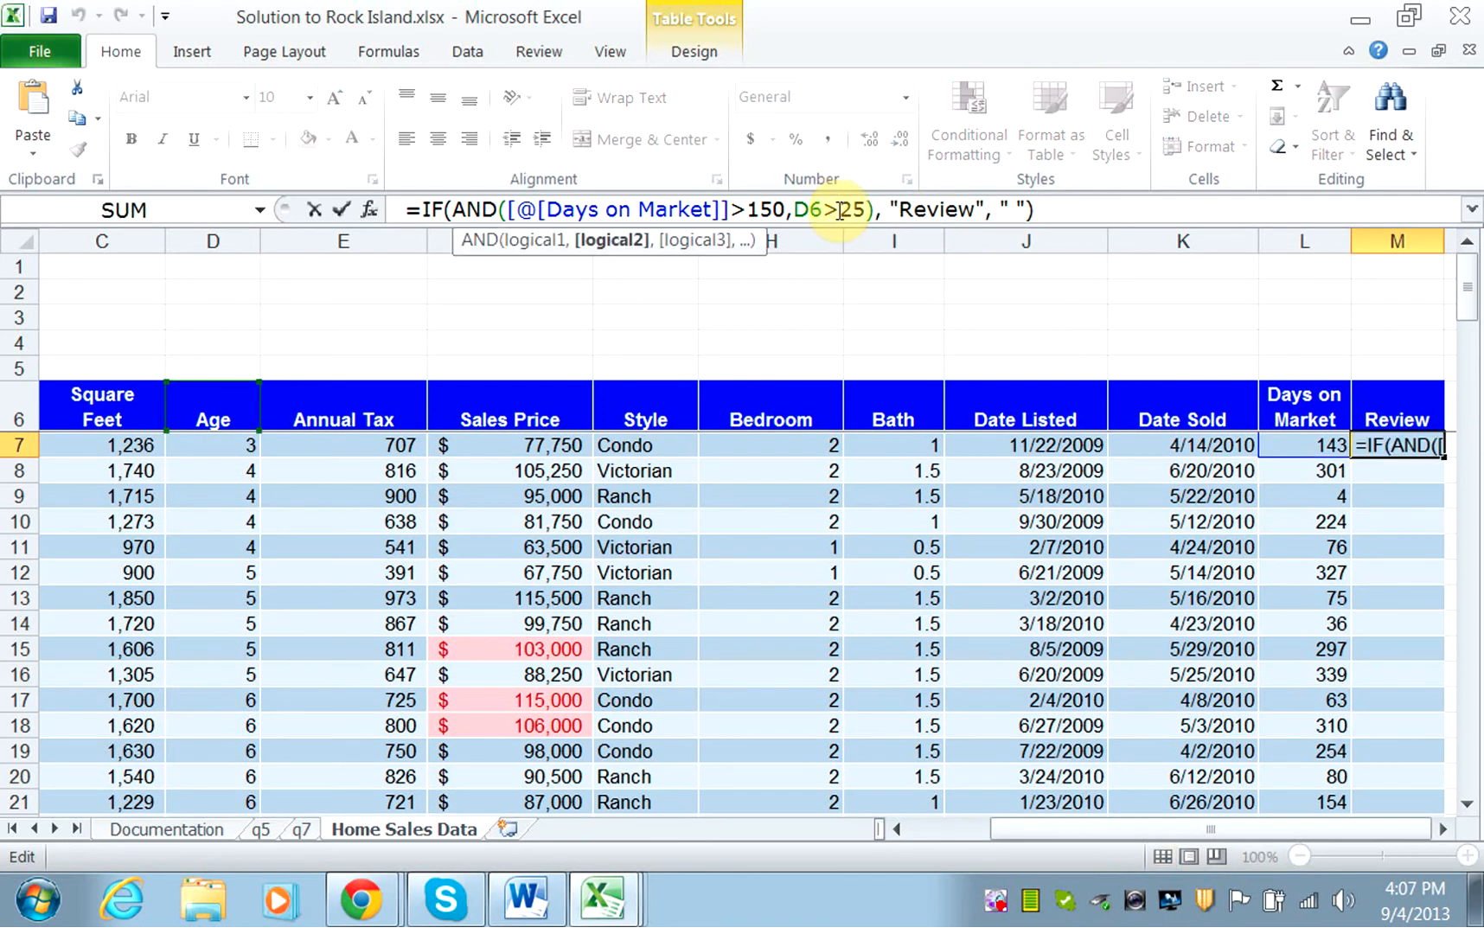
text(=)
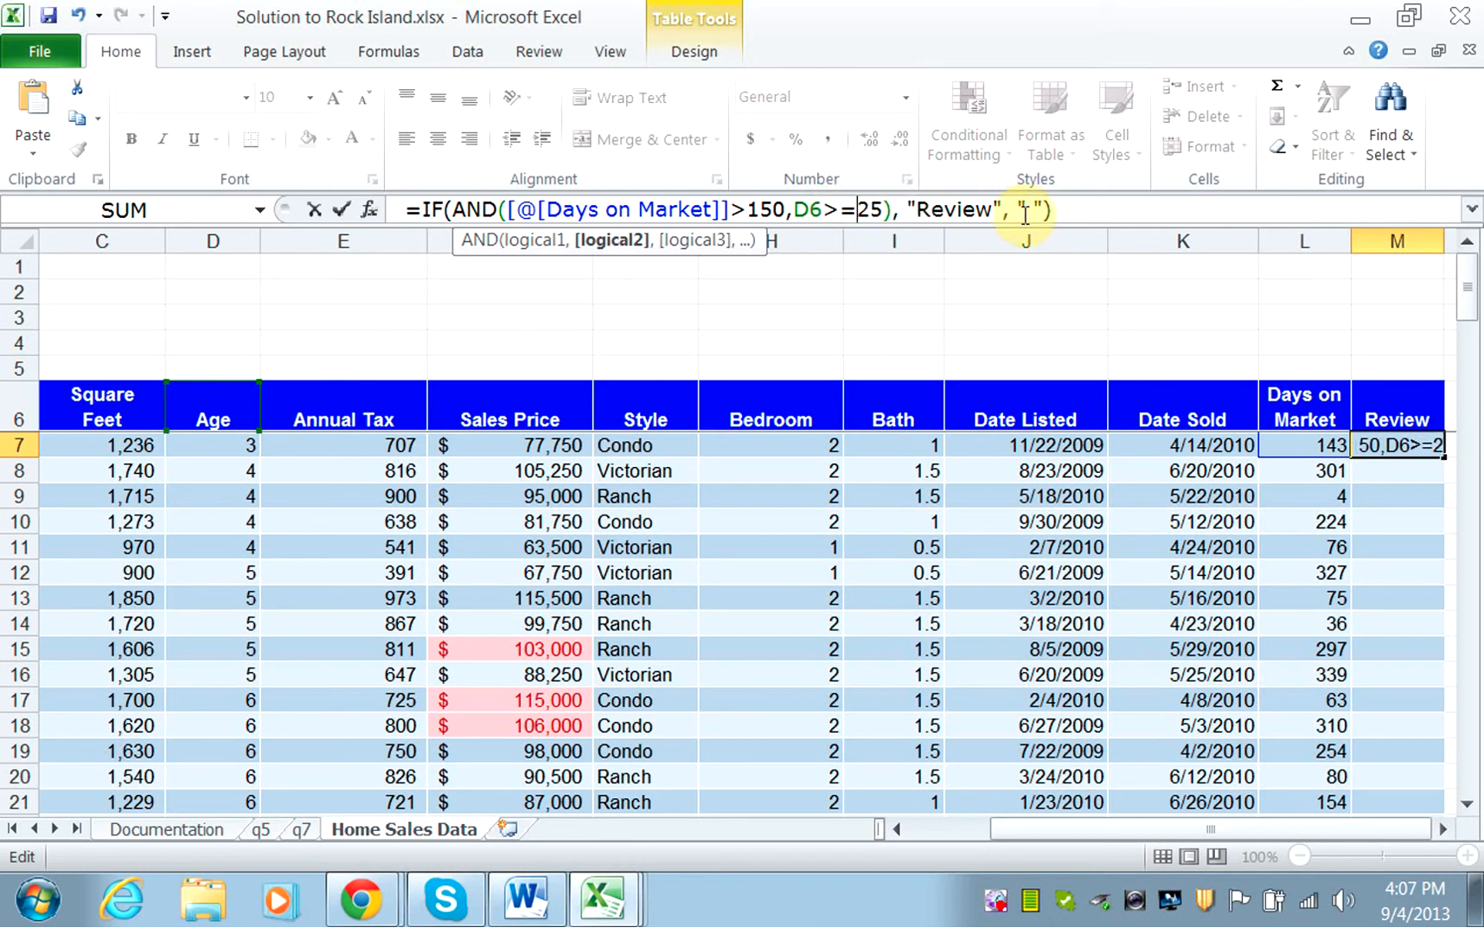
click(1059, 210)
key(Return)
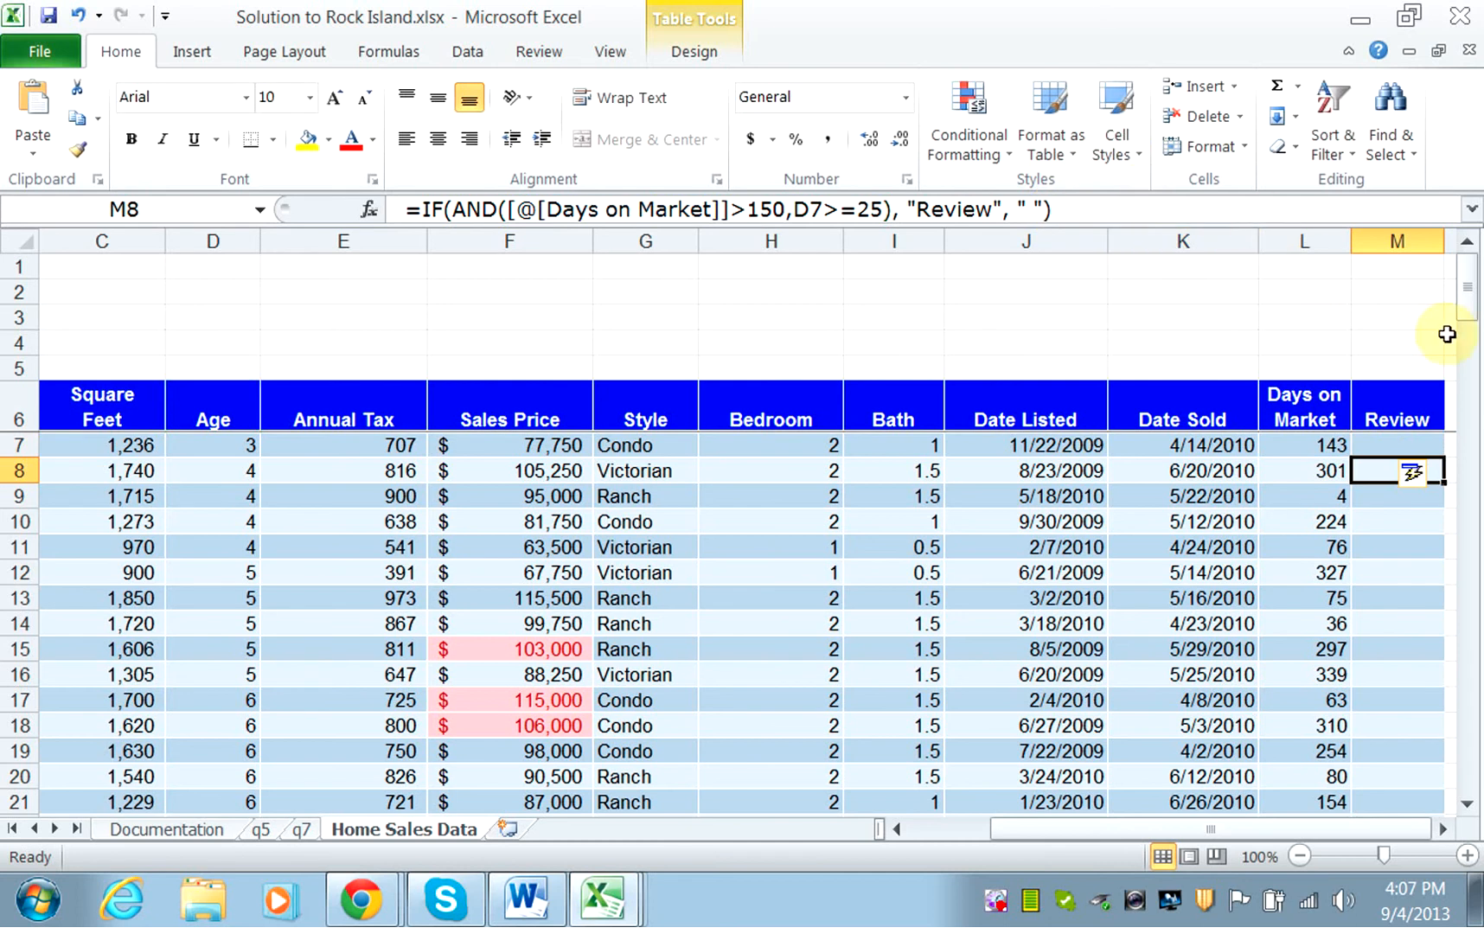
drag(1472, 291, 1478, 428)
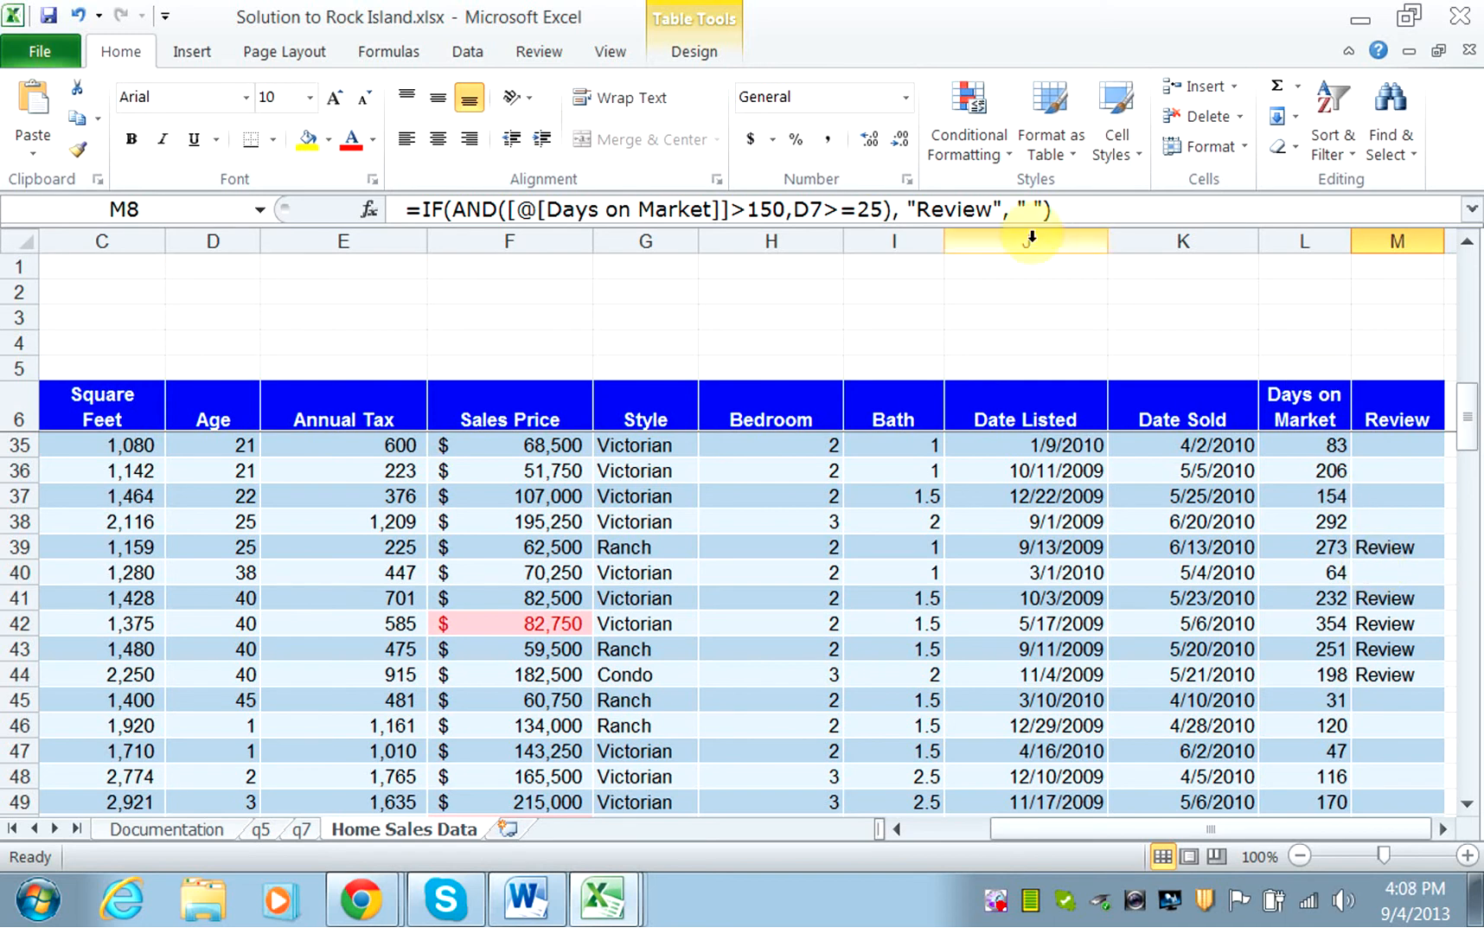
Change the age condition in M8's Review formula back to D7>25 and enter the formula.
click(859, 212)
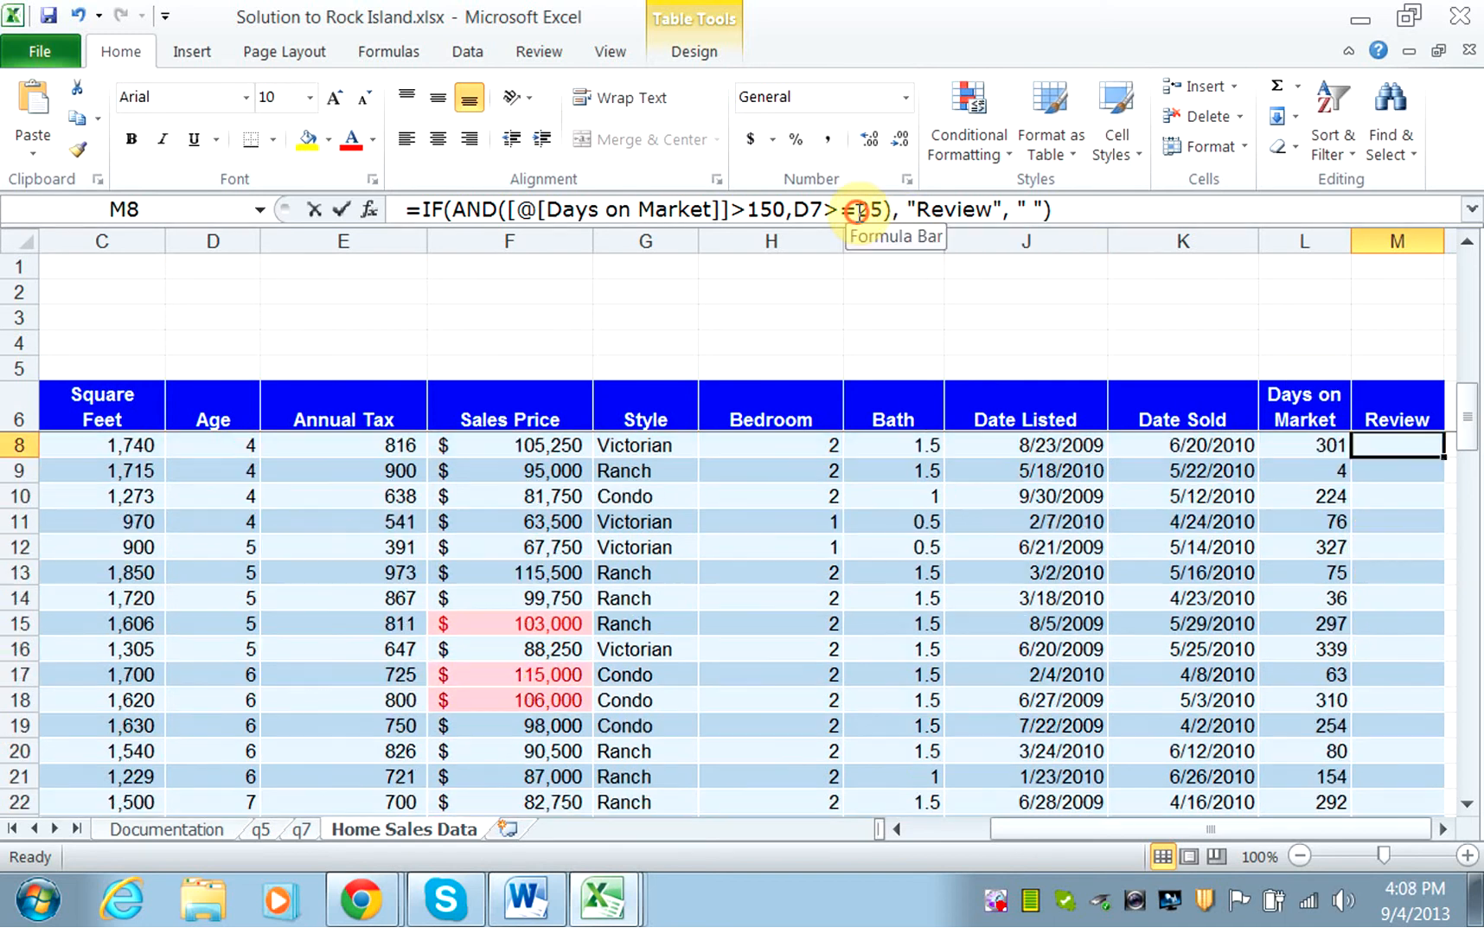
key(BackSpace)
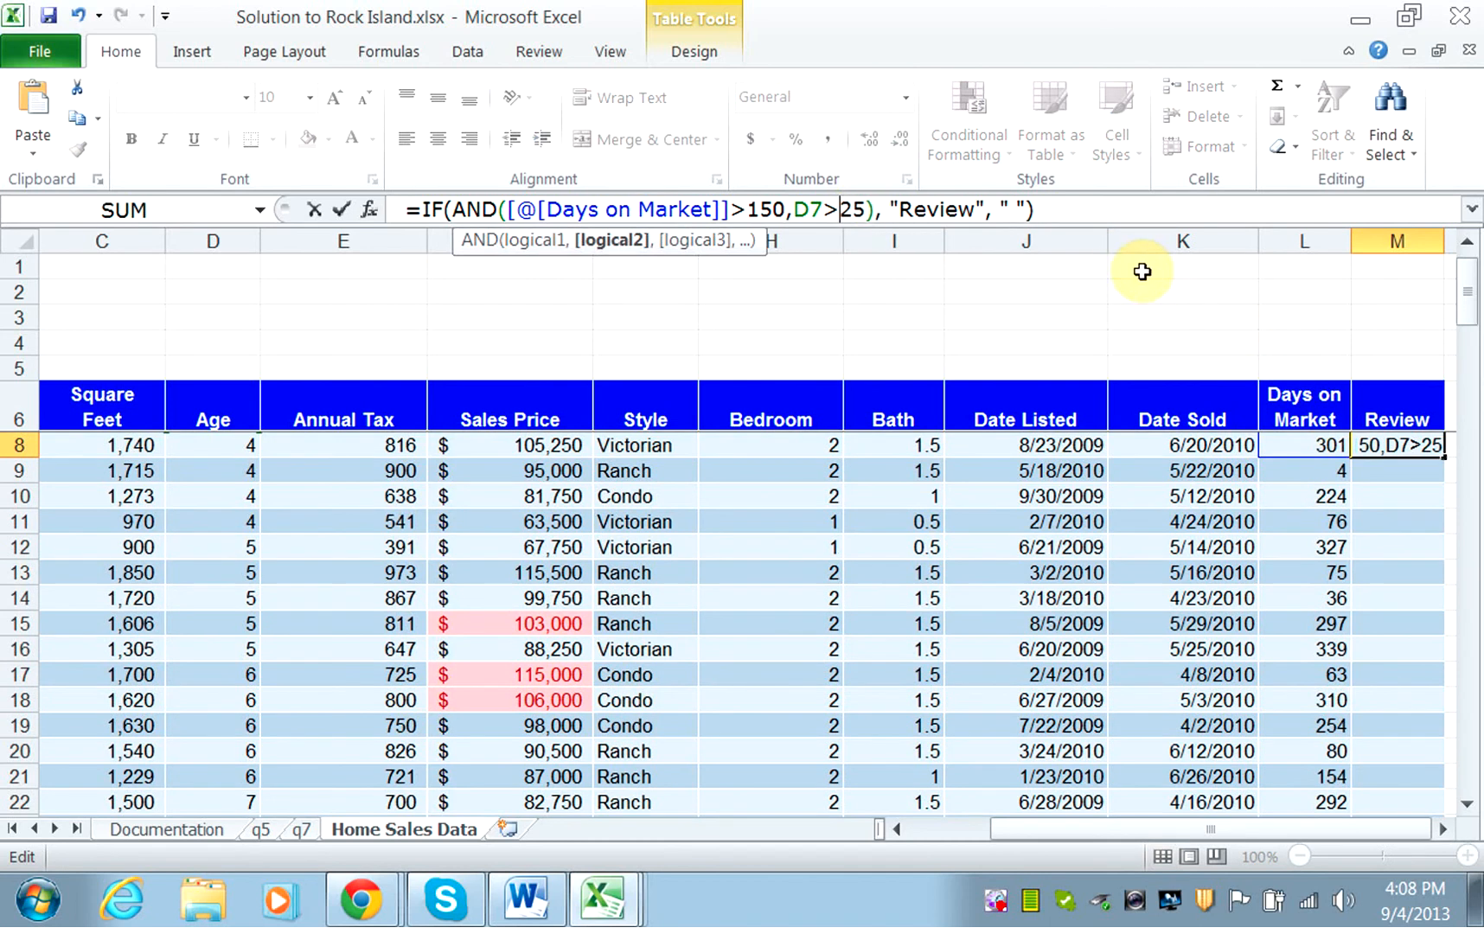
click(1060, 197)
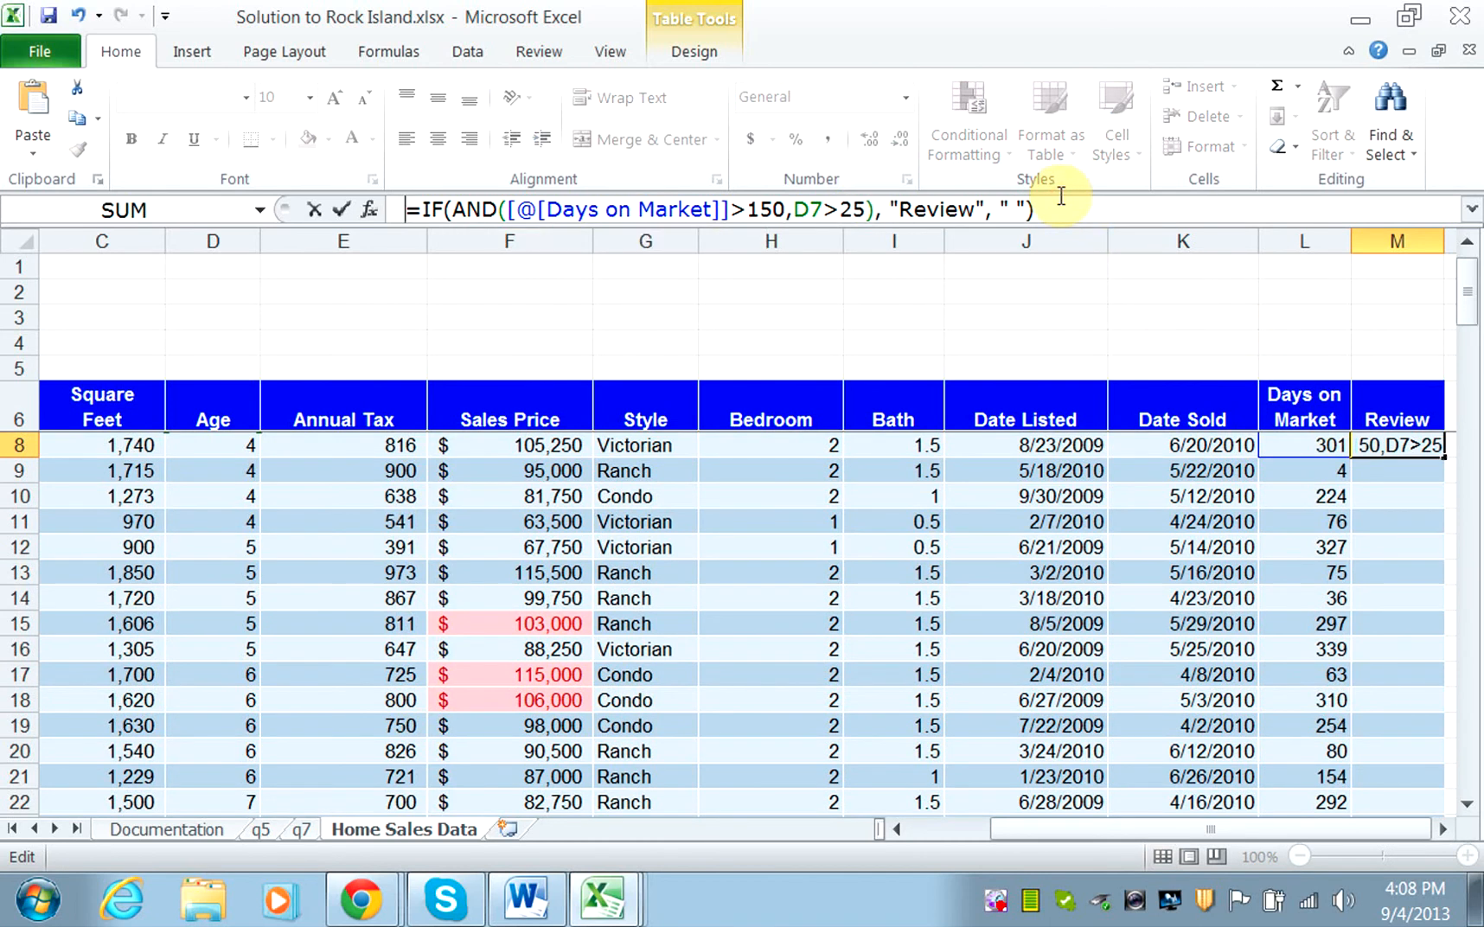
key(Return)
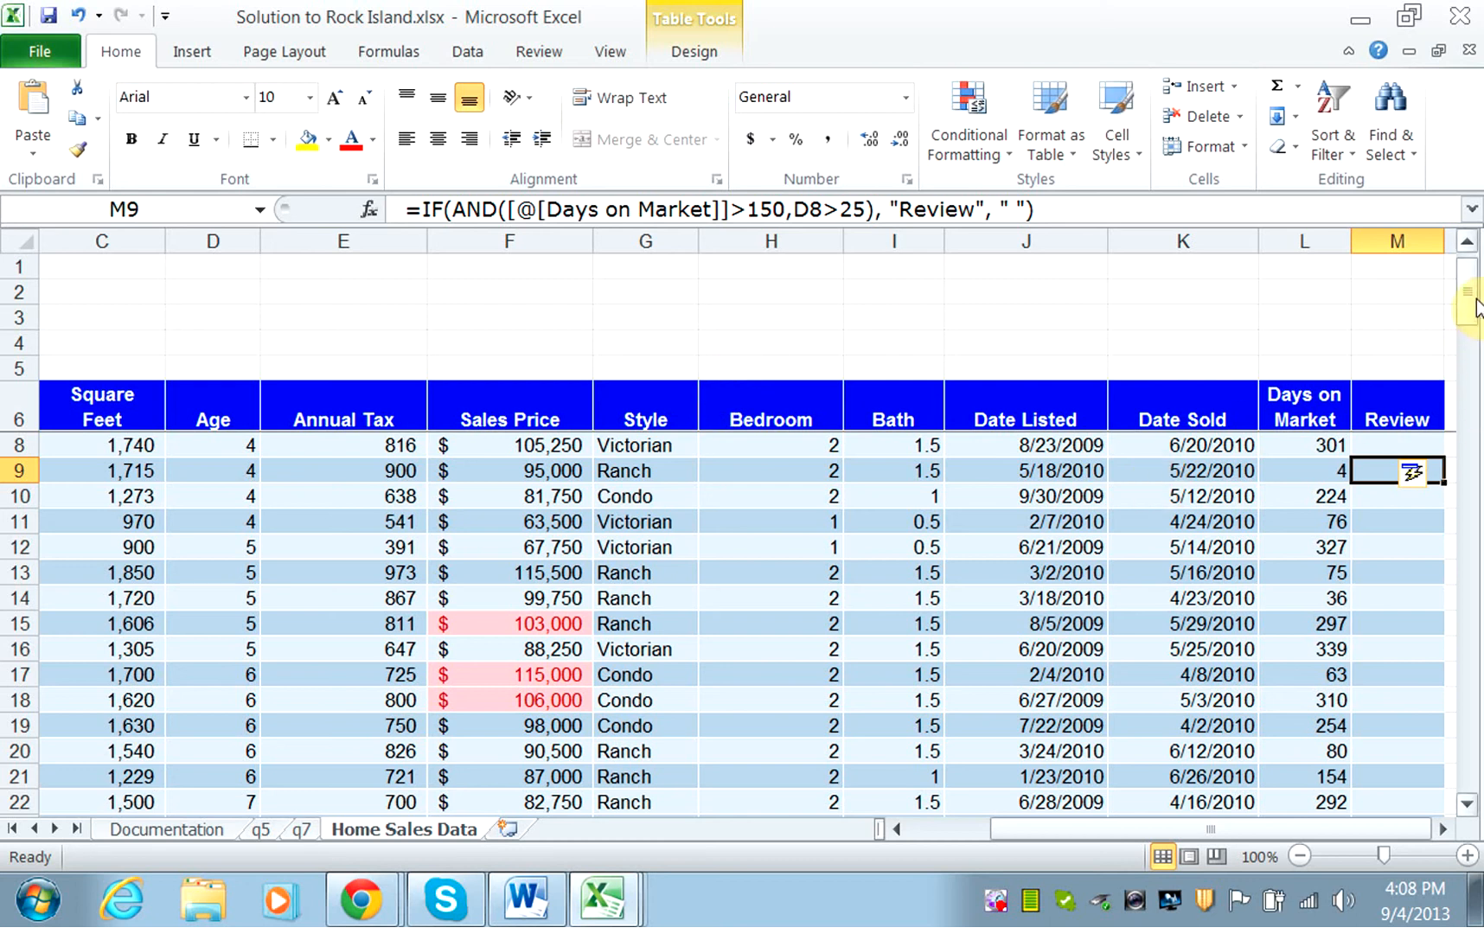
Enter the label "Number of Condos" in F124, directly below the last row of the Home Sales Data table.
click(1468, 803)
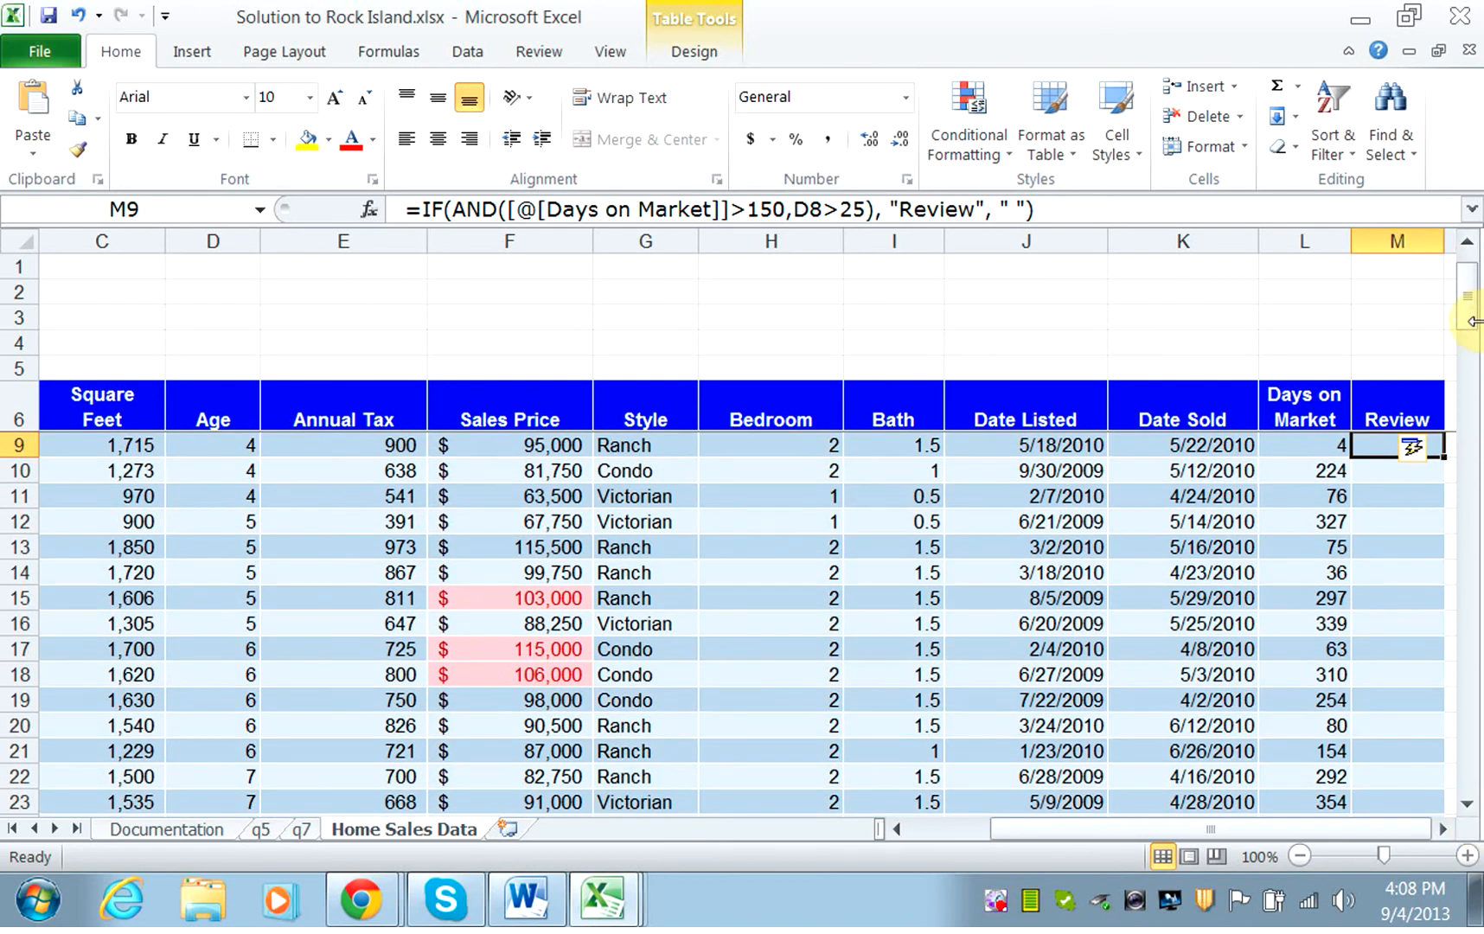
drag(1474, 307, 1477, 835)
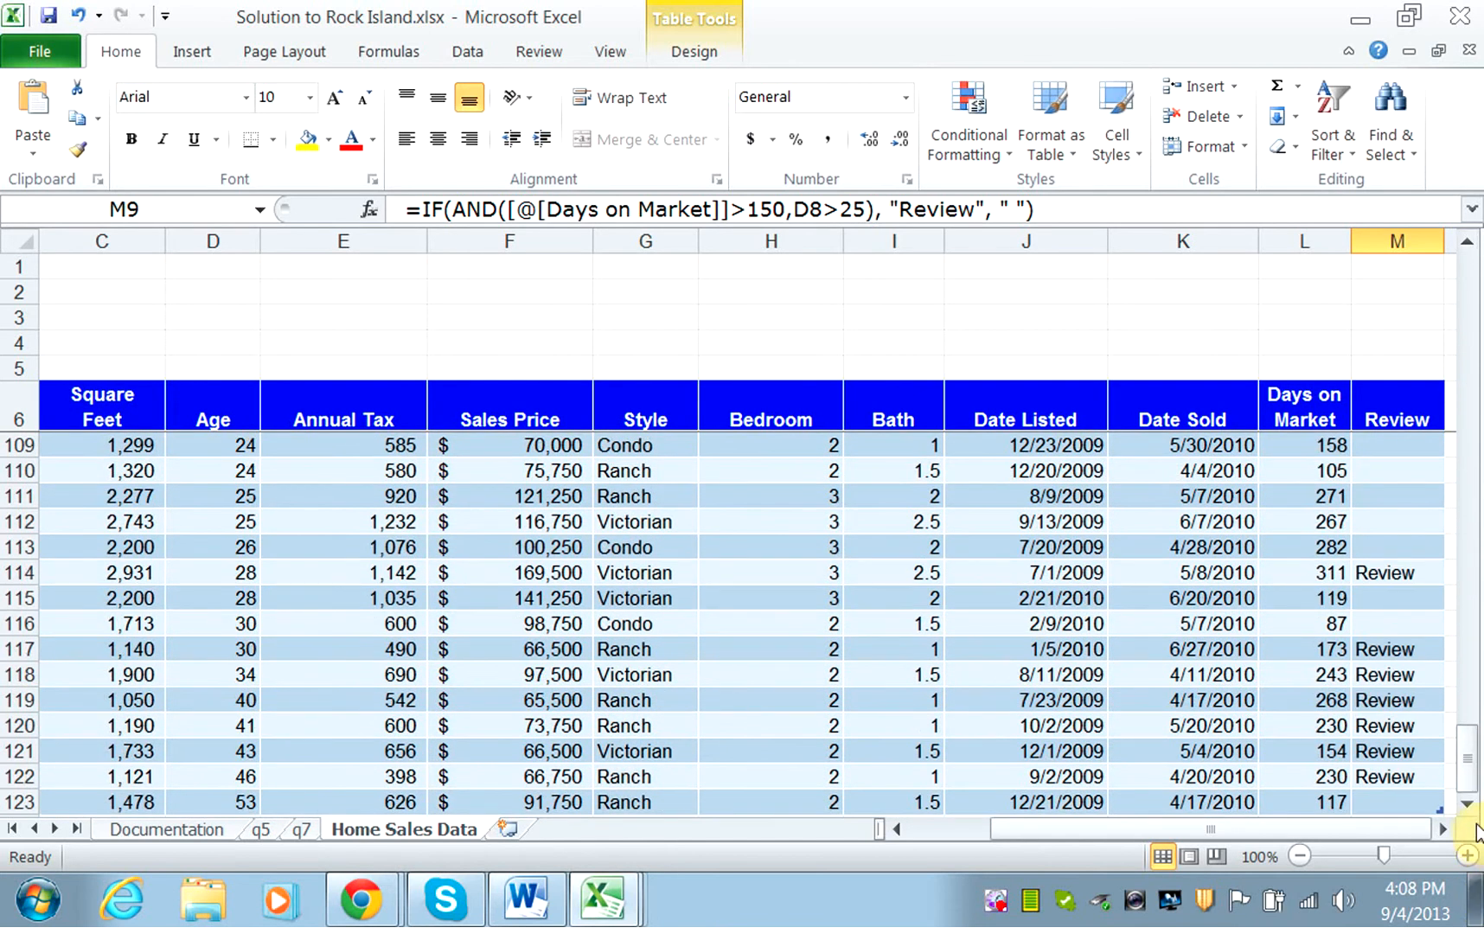
click(1467, 804)
click(1468, 805)
click(1467, 804)
click(1467, 804)
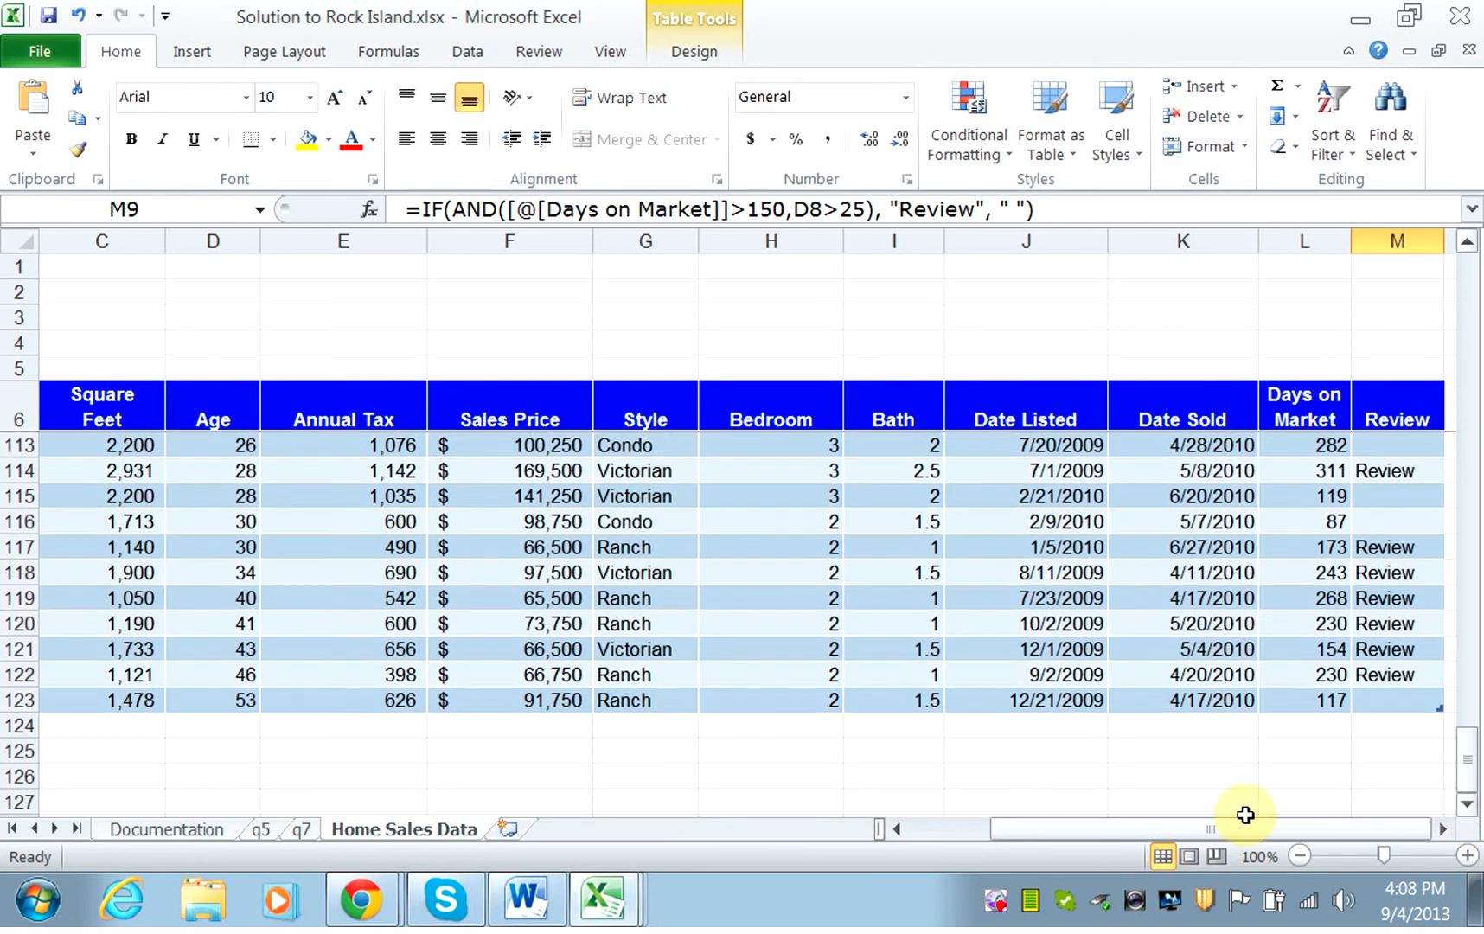
click(465, 729)
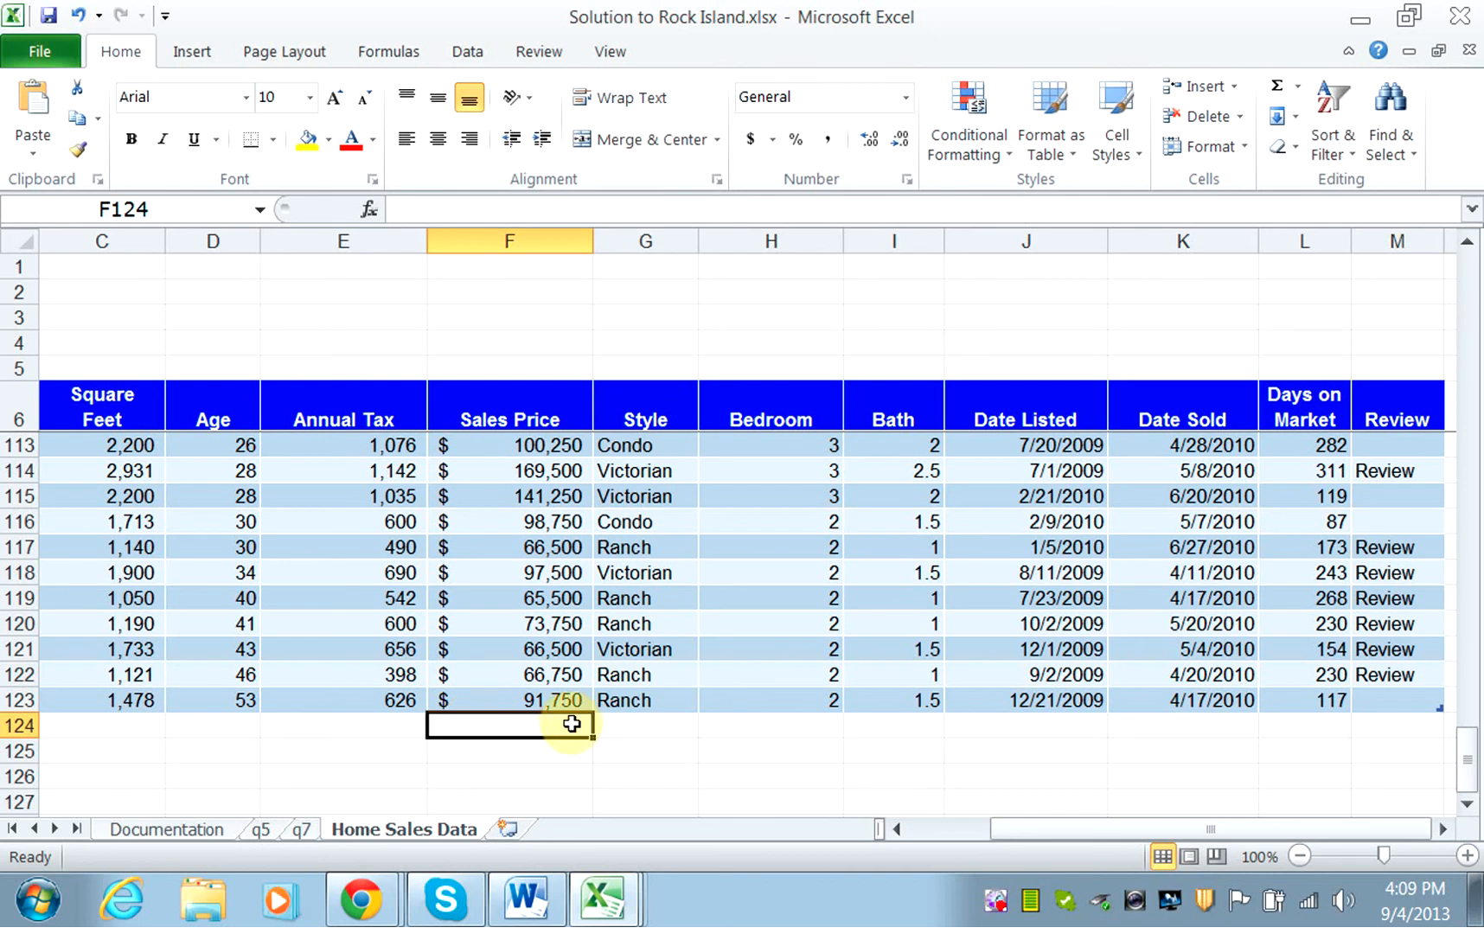
text(n)
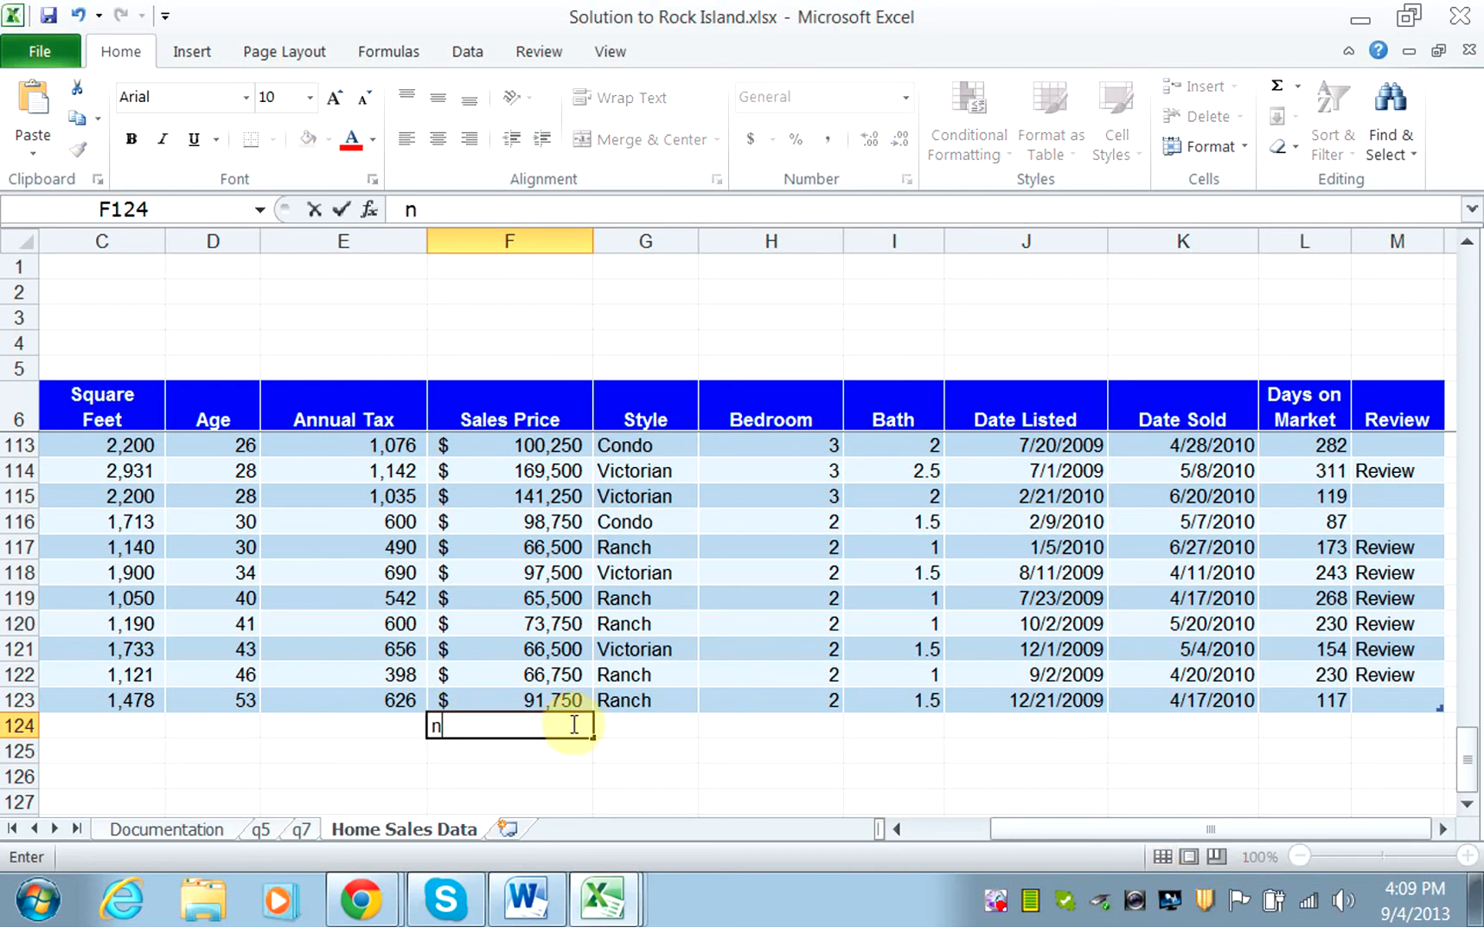
text(UMBER )
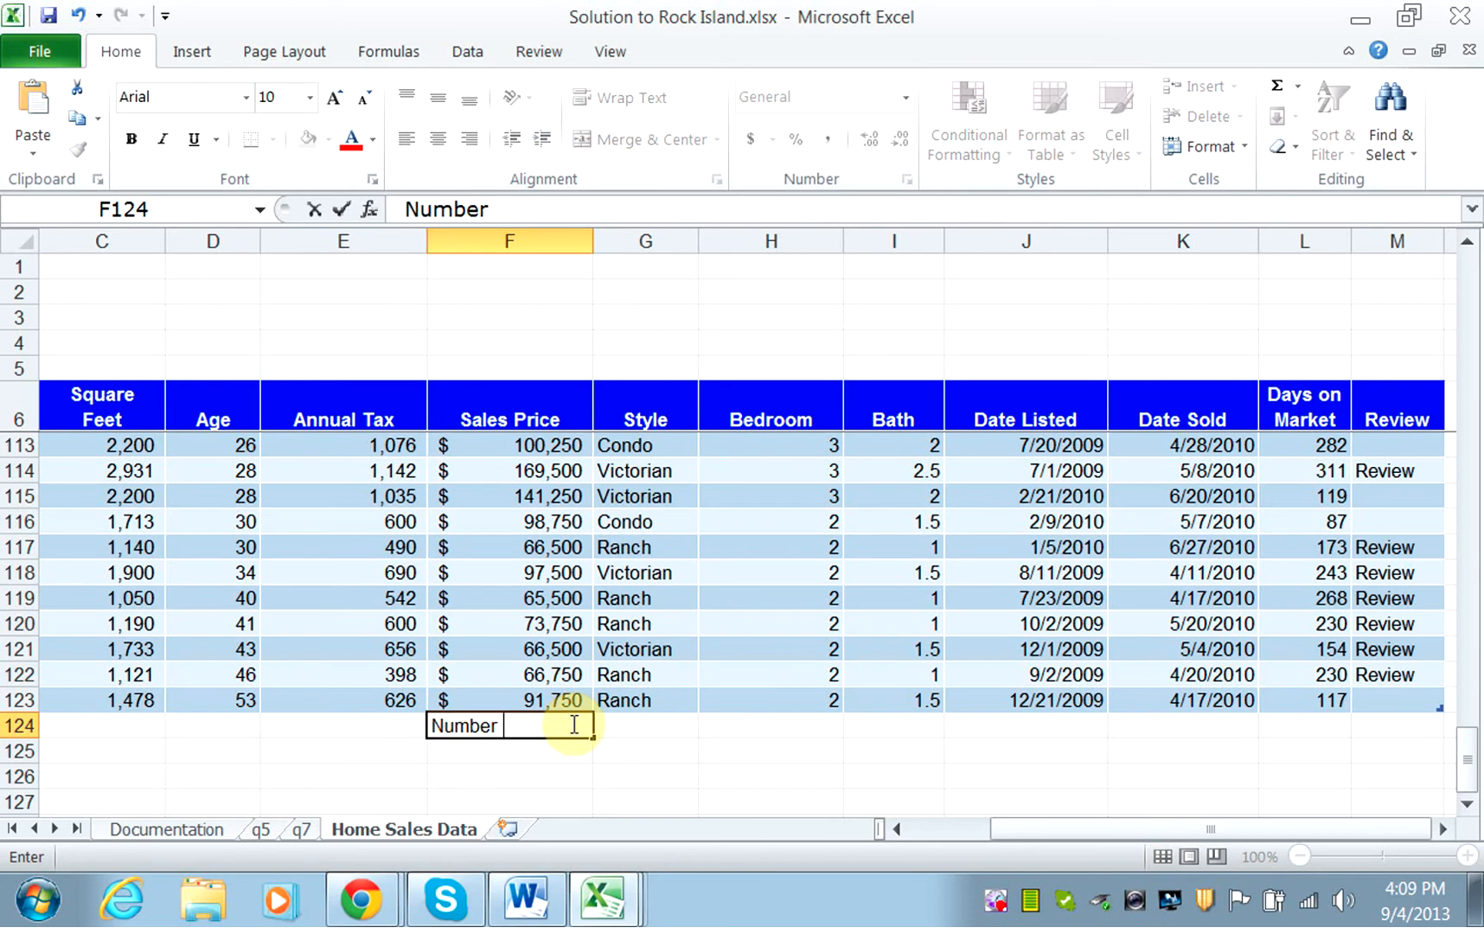
text(of Condos)
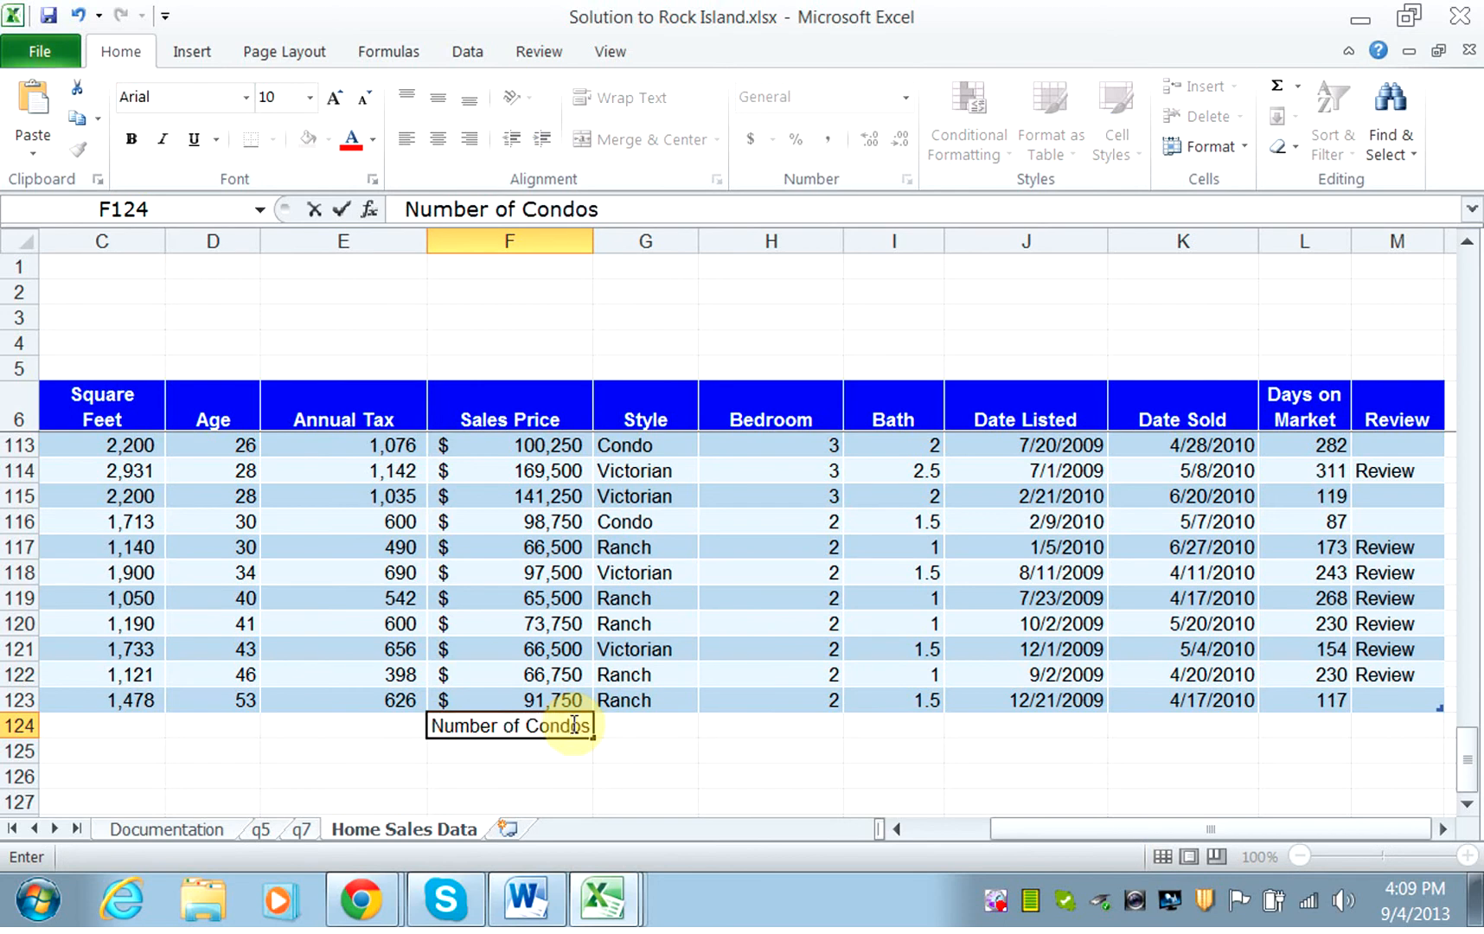
Start a COUNTIF formula in G124 with the Style cells G7:G123 as its range.
click(668, 727)
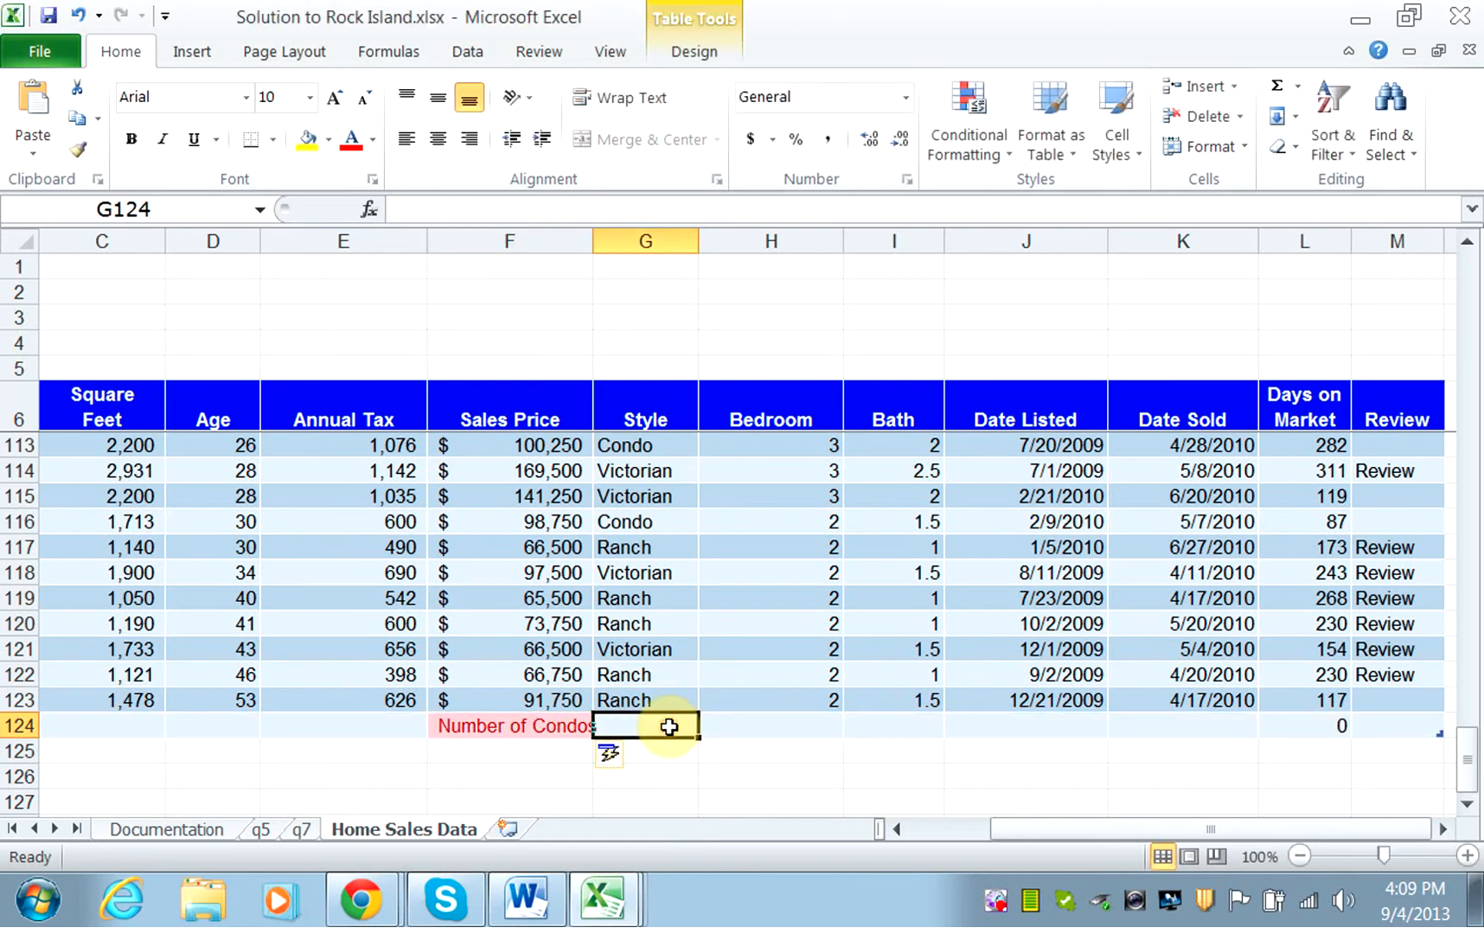
text(=)
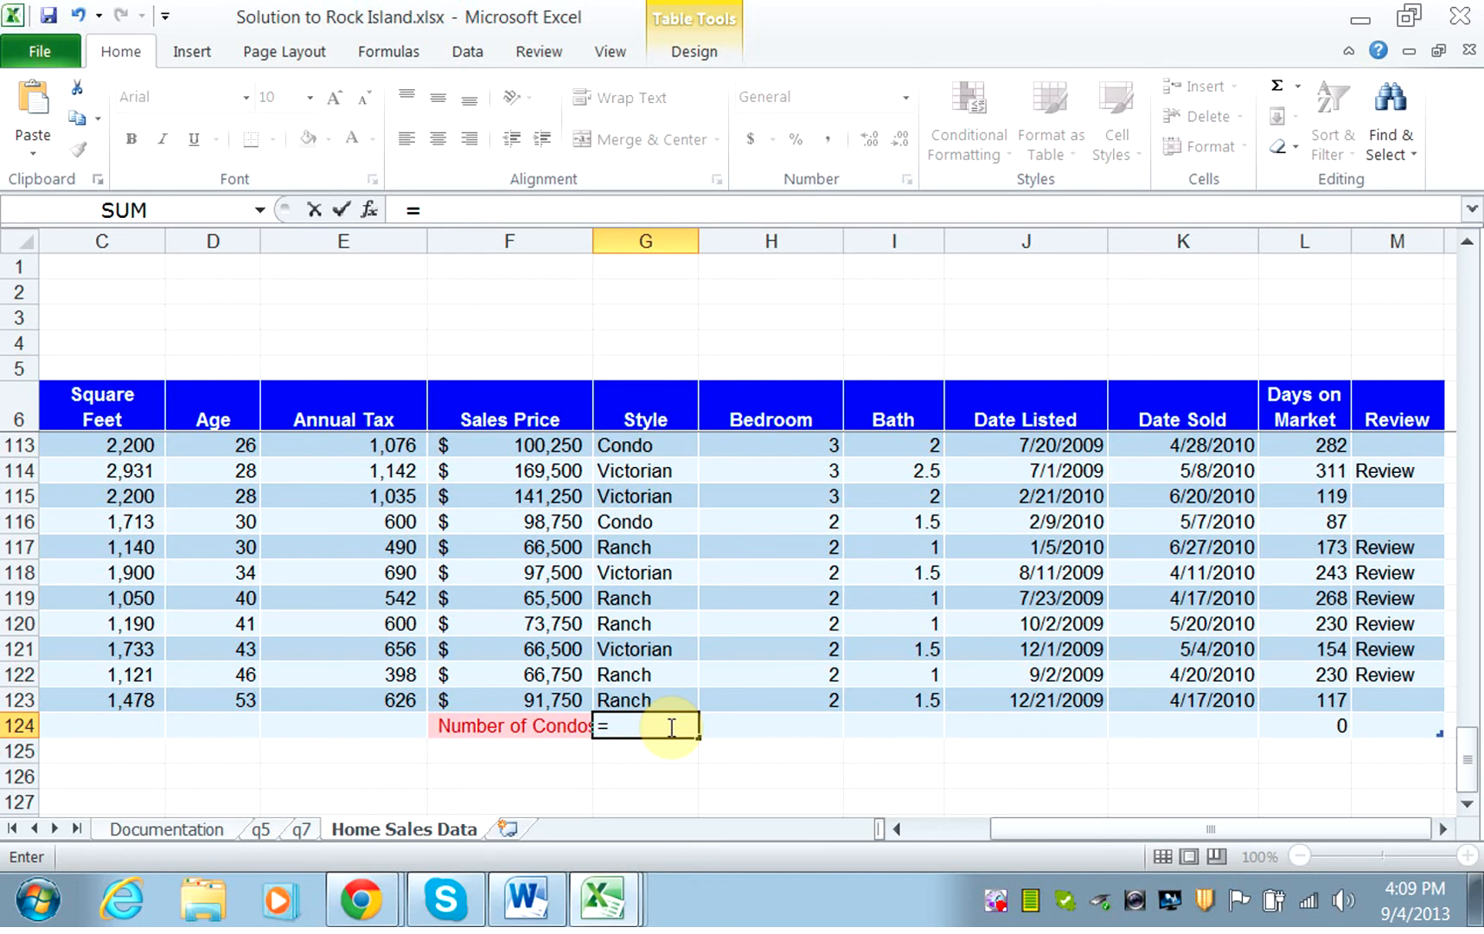
text(()
key(BackSpace)
text(coun)
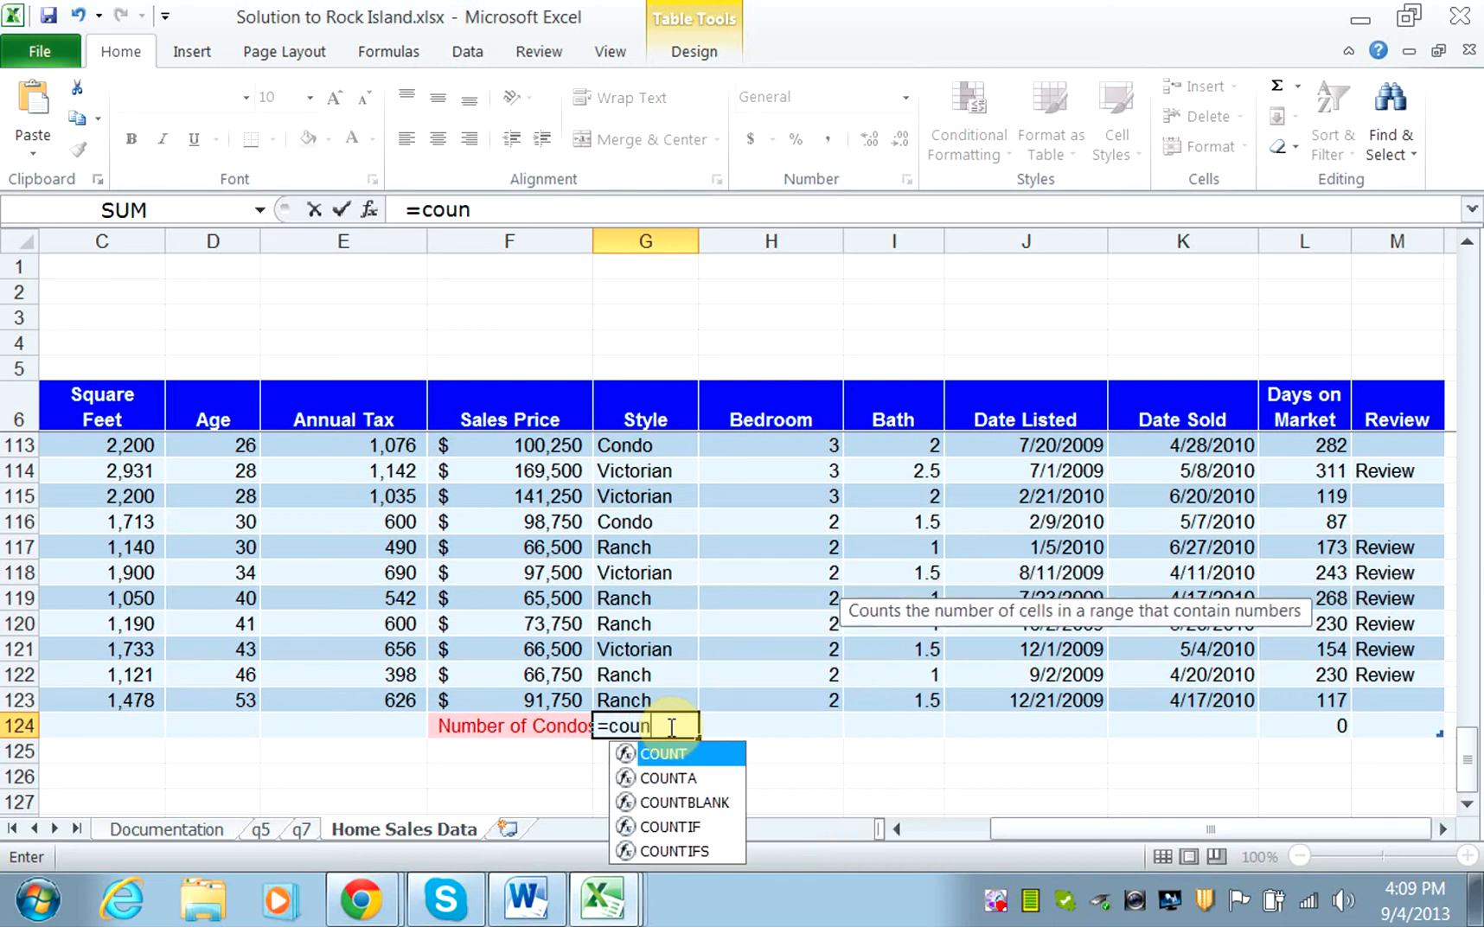
text(tif)
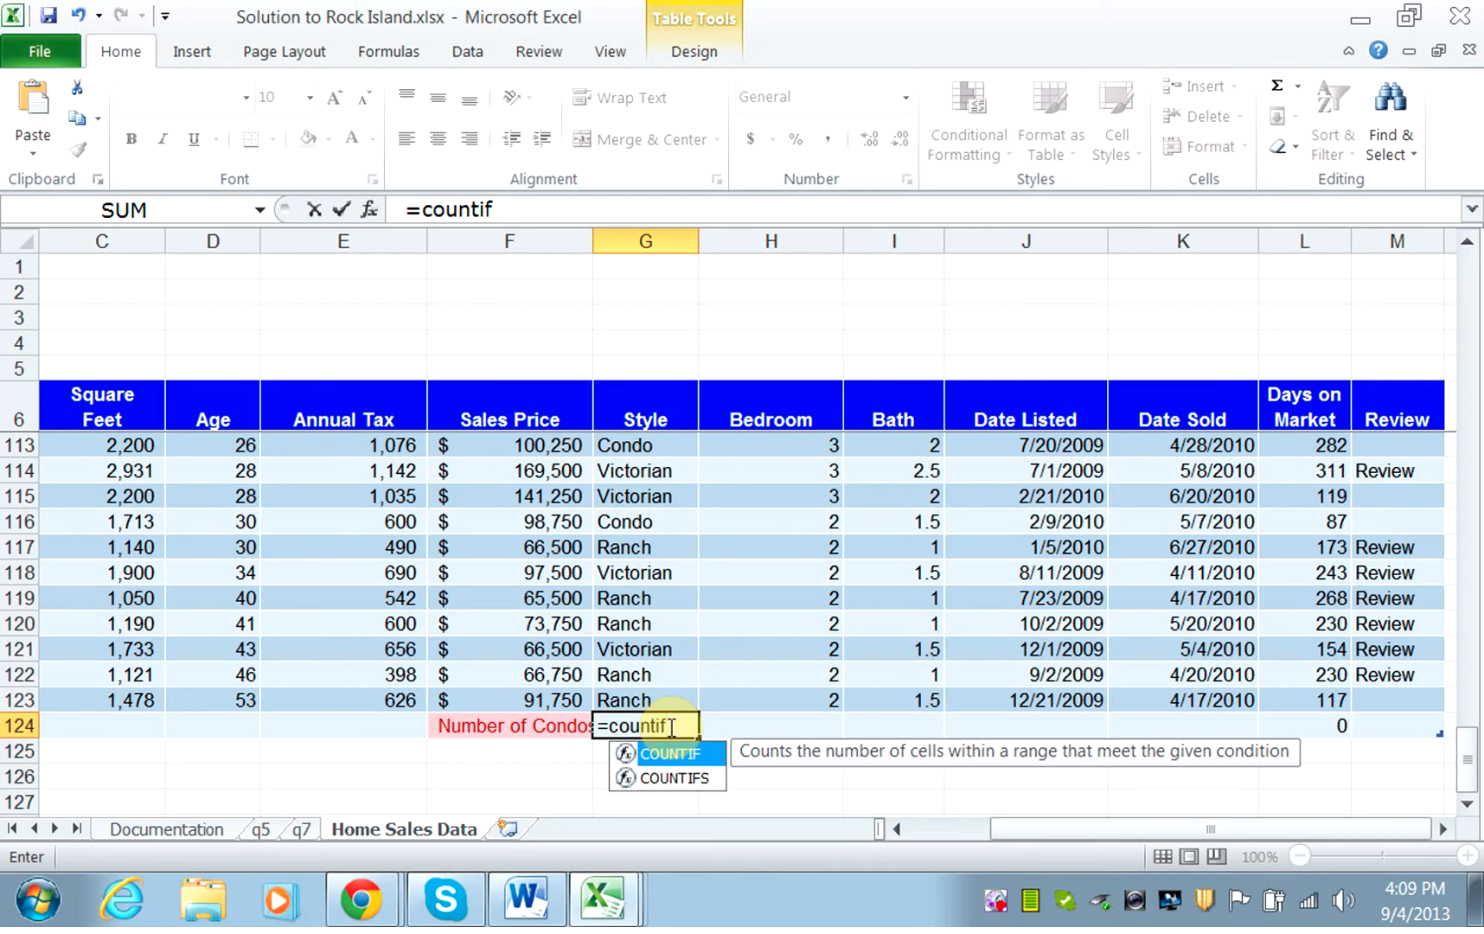
text(()
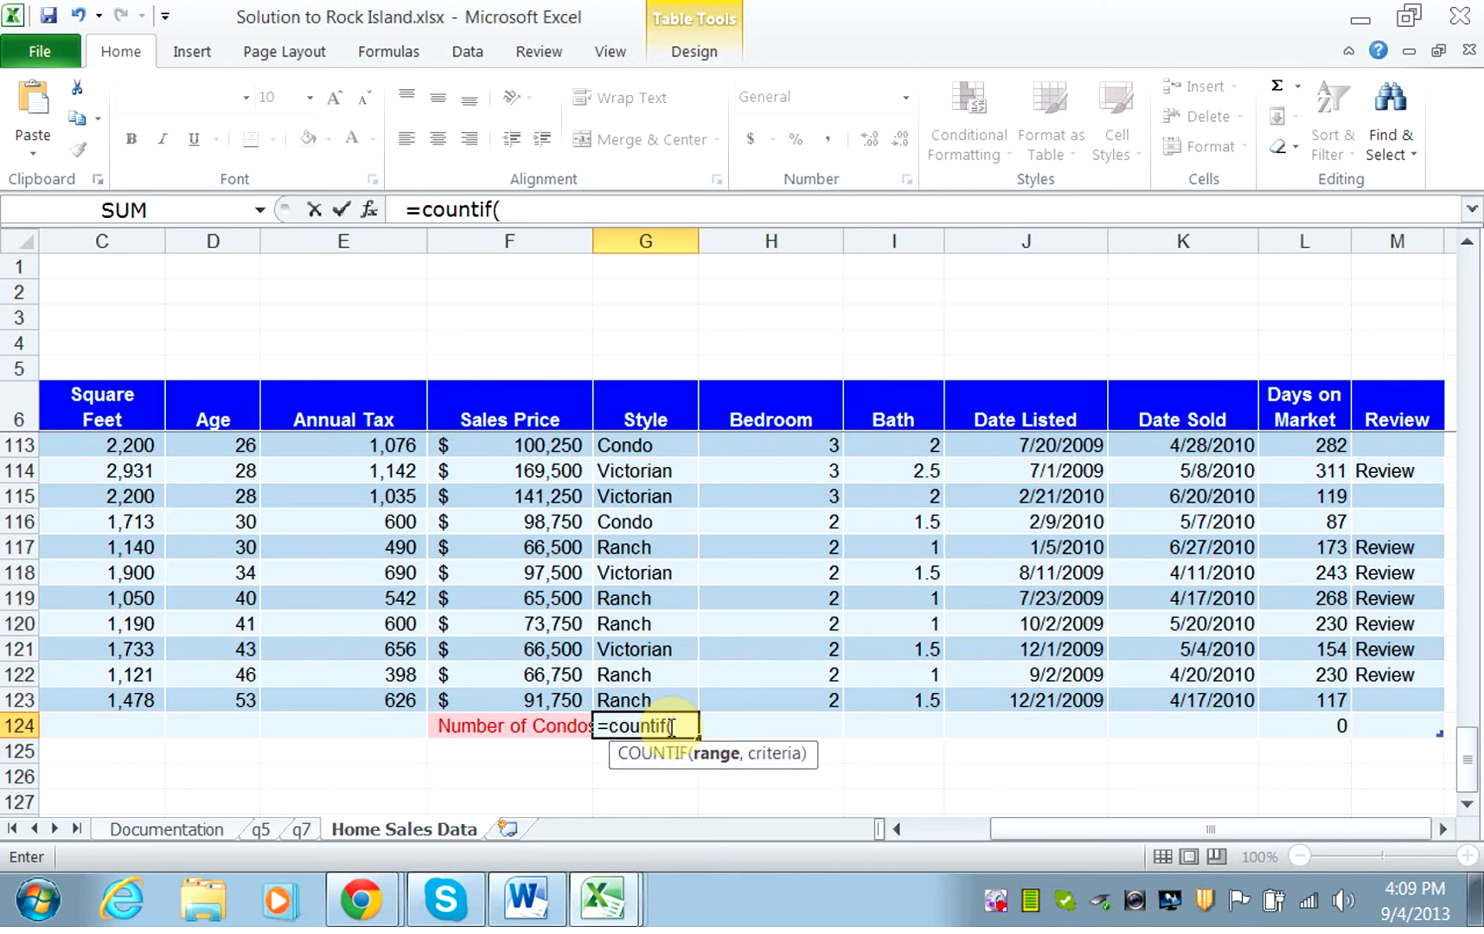
drag(1467, 774, 1464, 220)
drag(629, 446, 665, 718)
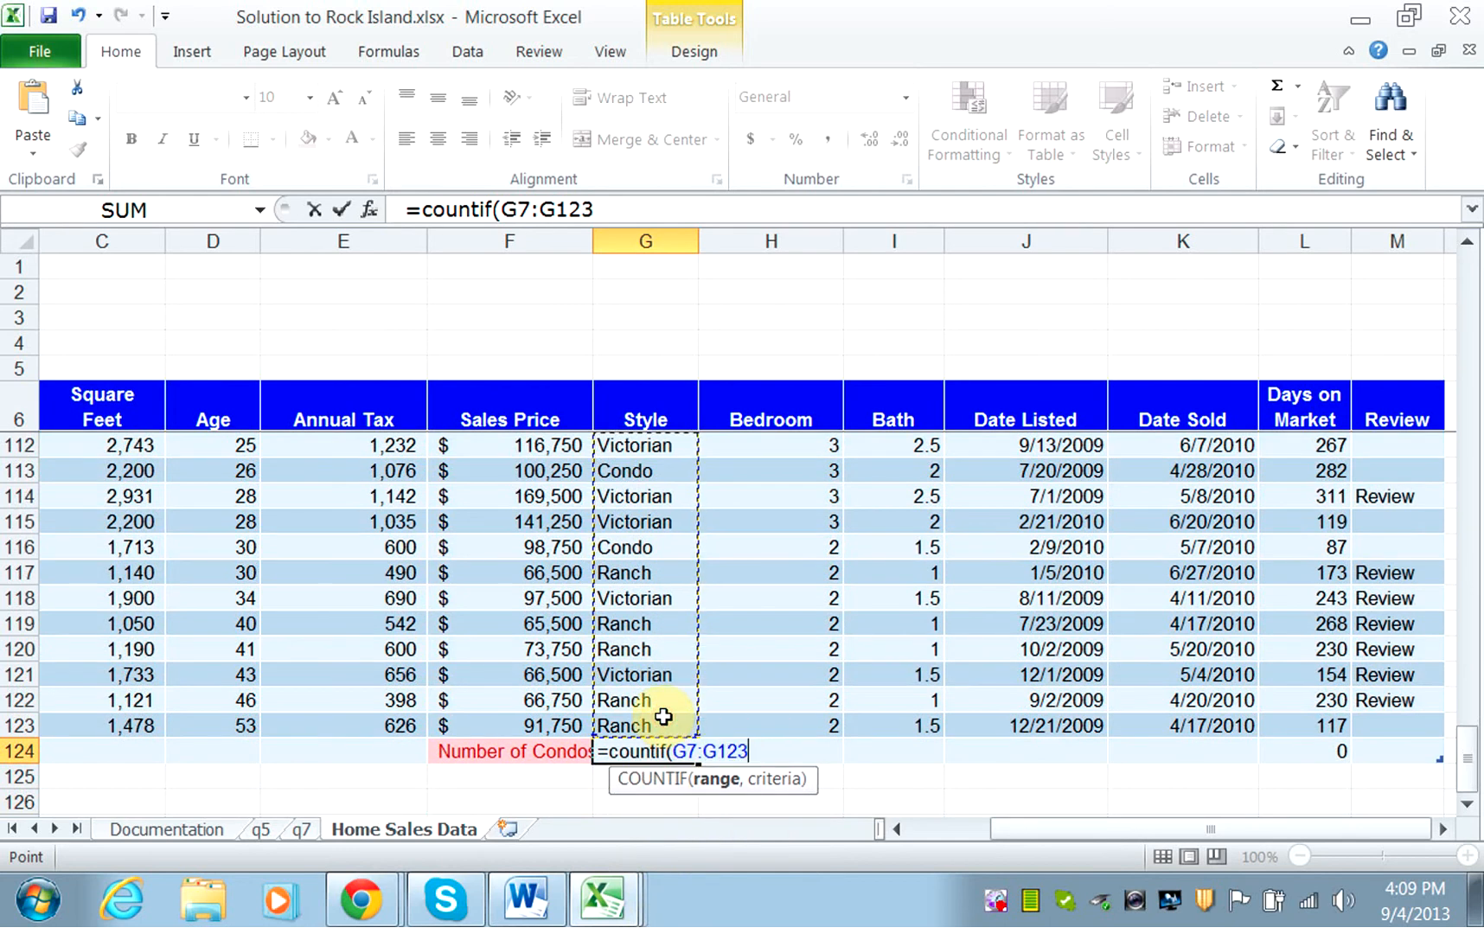
Add "Condo" as the COUNTIF criteria in G124, close the formula, and enter it.
text(,)
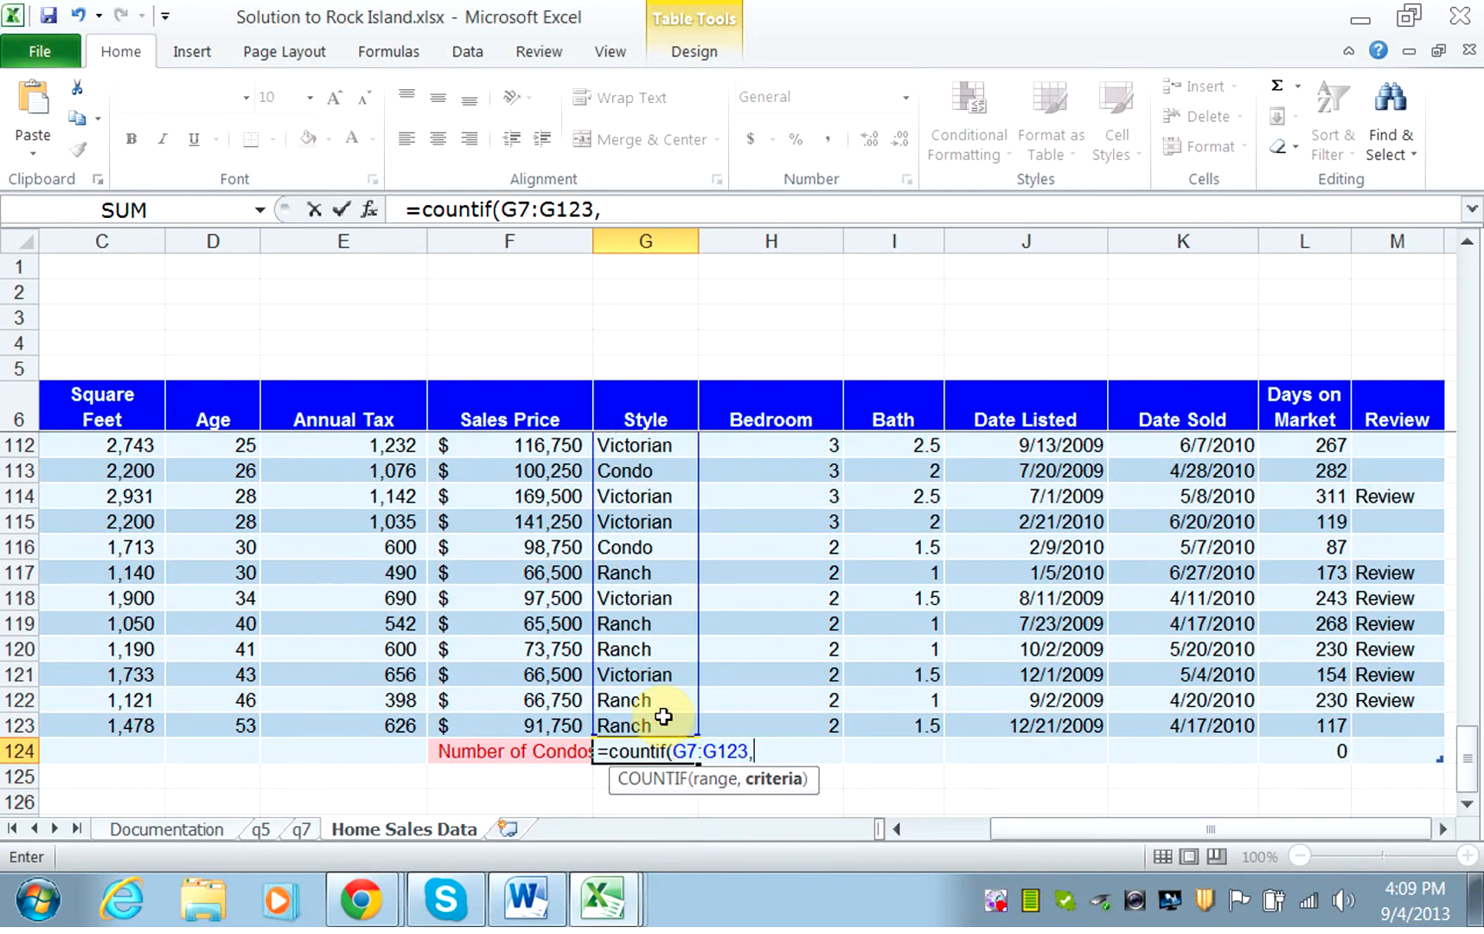
text( "Condo)
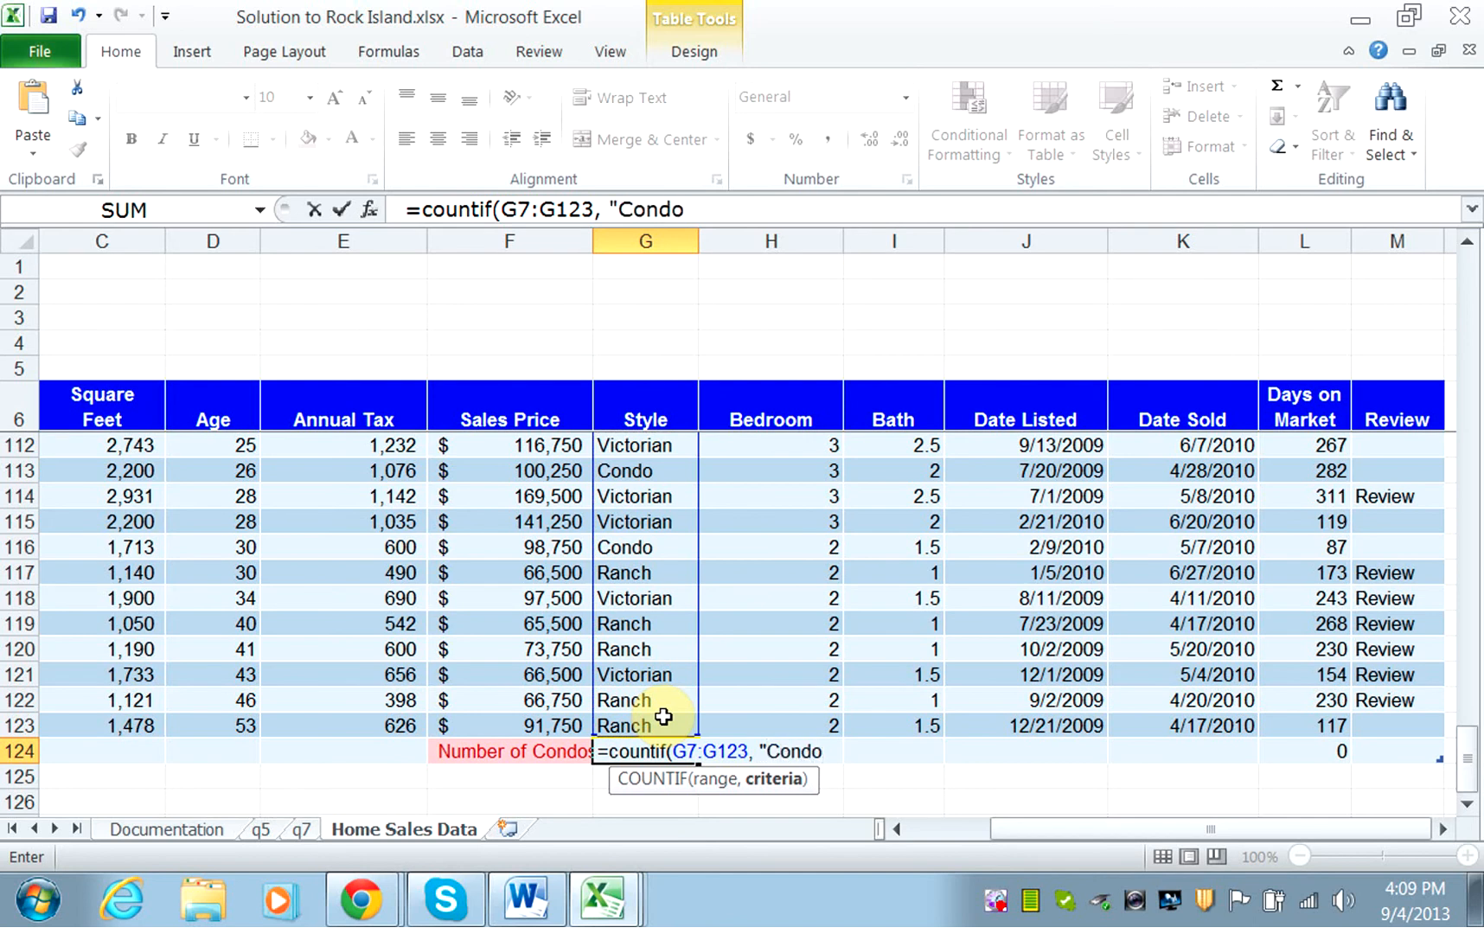
text("))
key(Return)
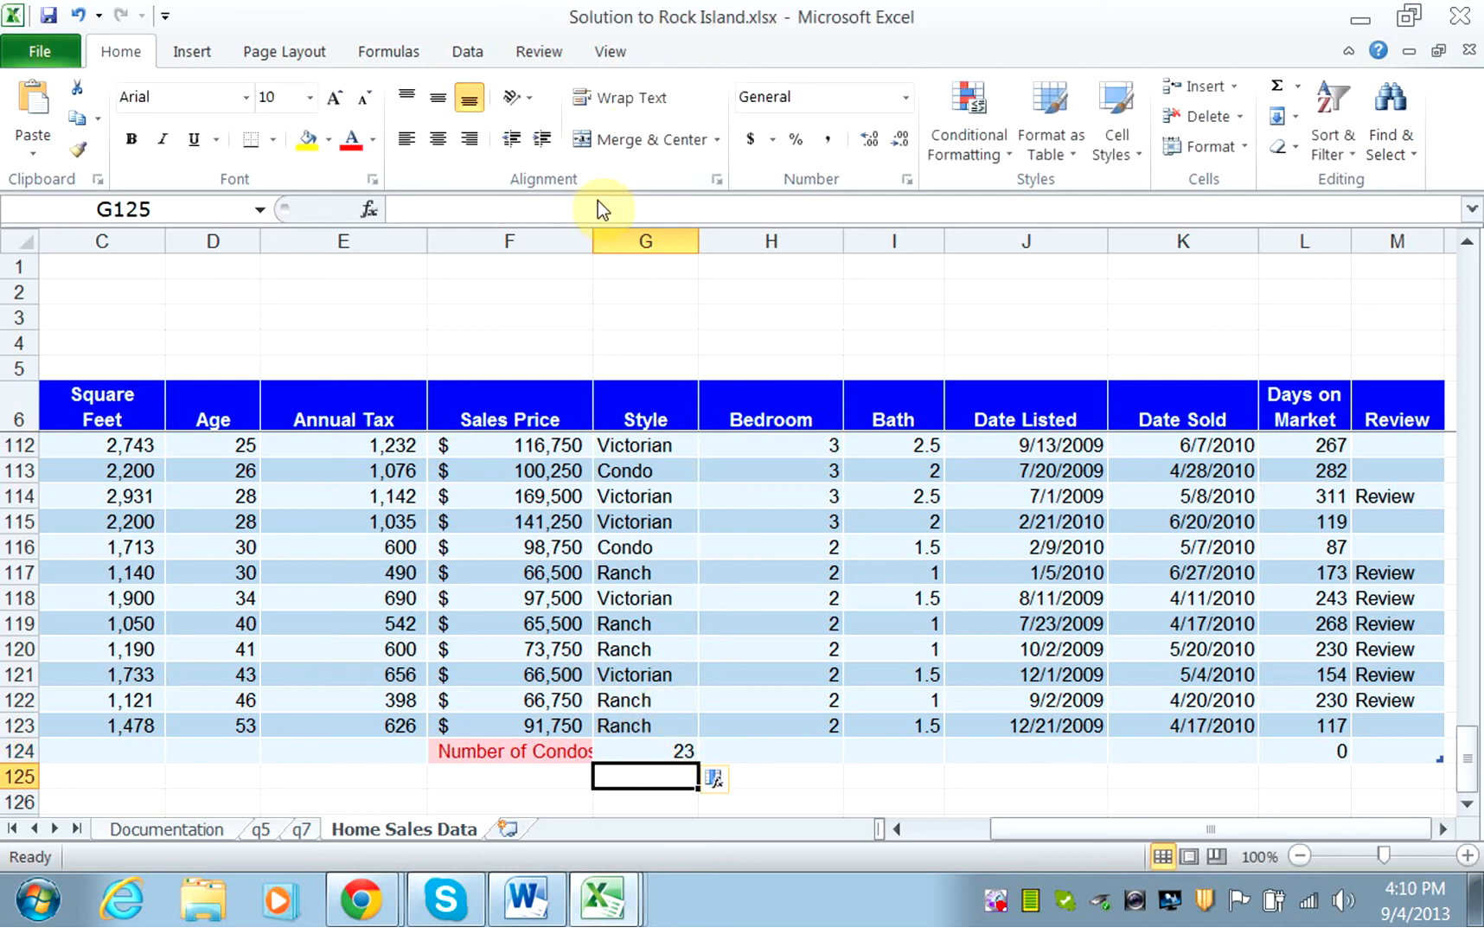
Check item 8 in the Word exercise document, return to the Excel workbook, and widen column F to fit the Number of Condos label.
drag(591, 230, 591, 230)
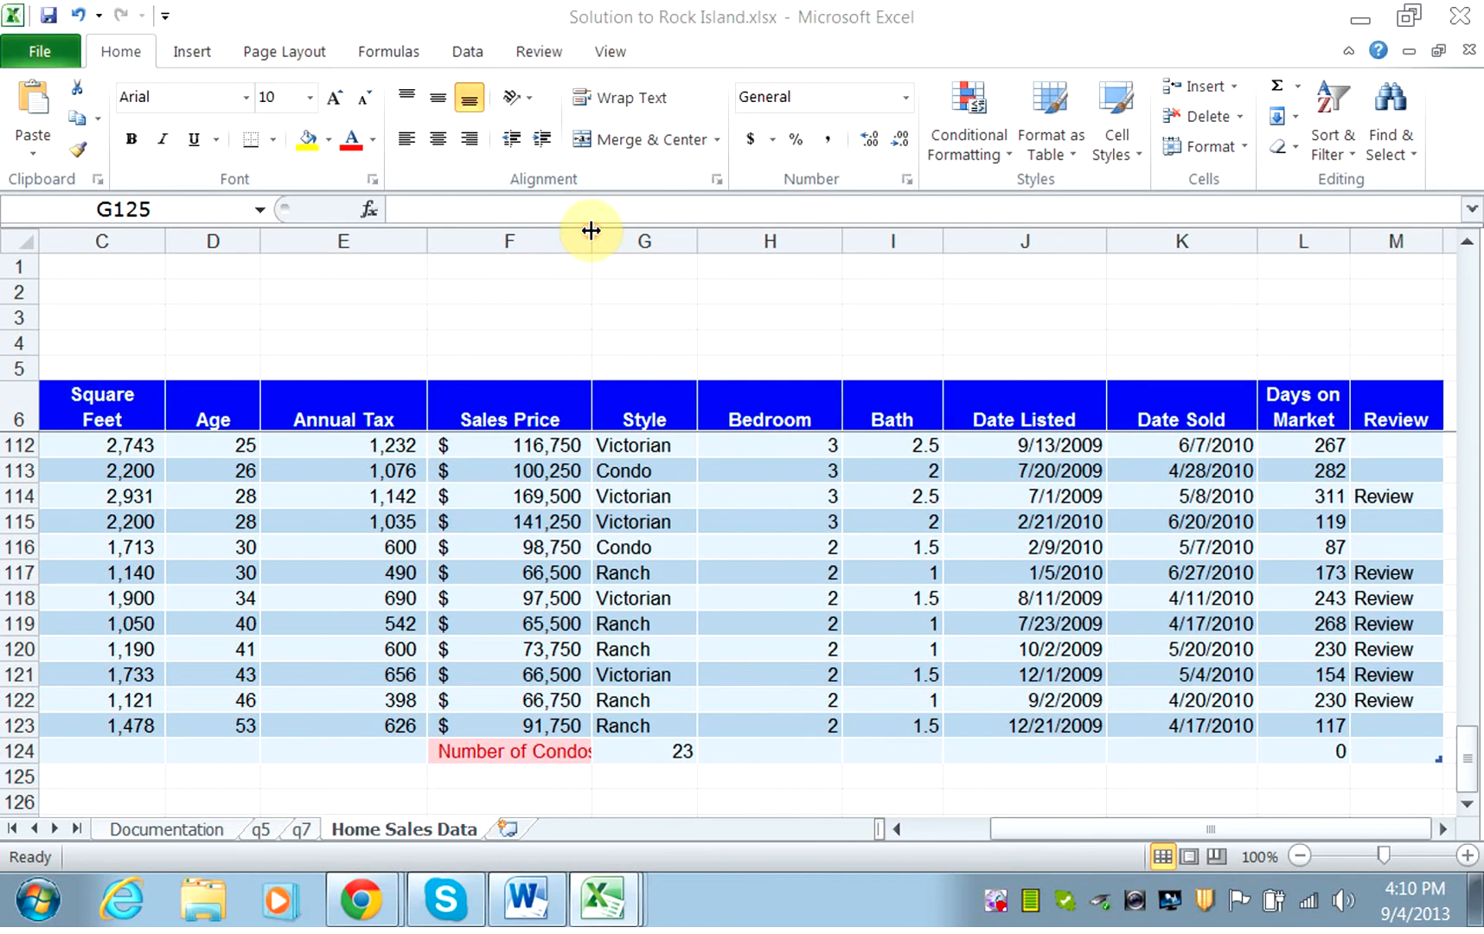
key(alt+Tab)
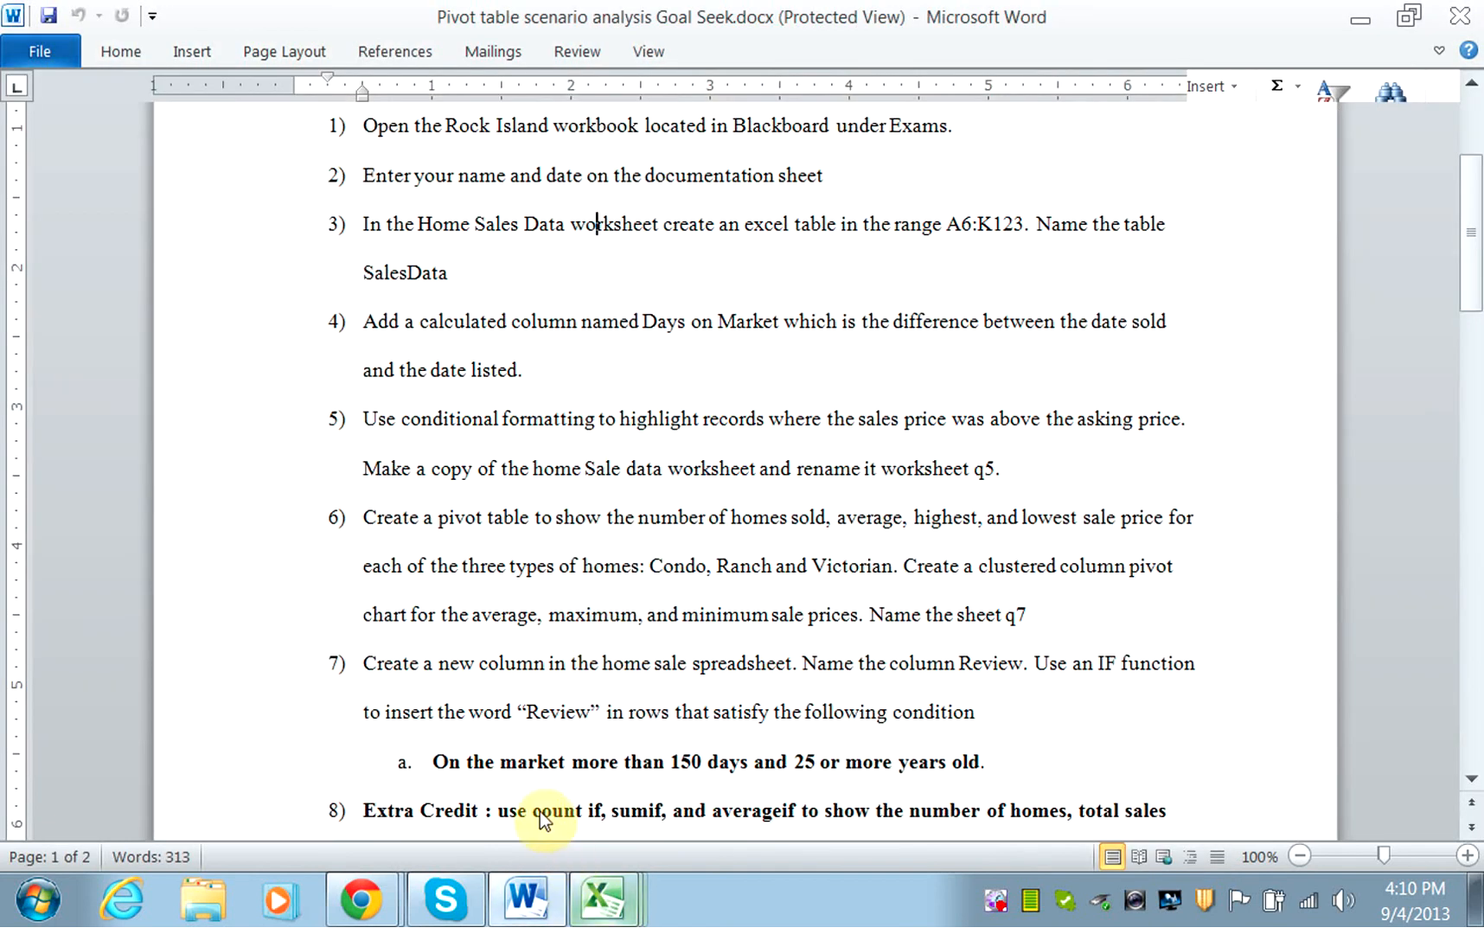
key(alt+Tab)
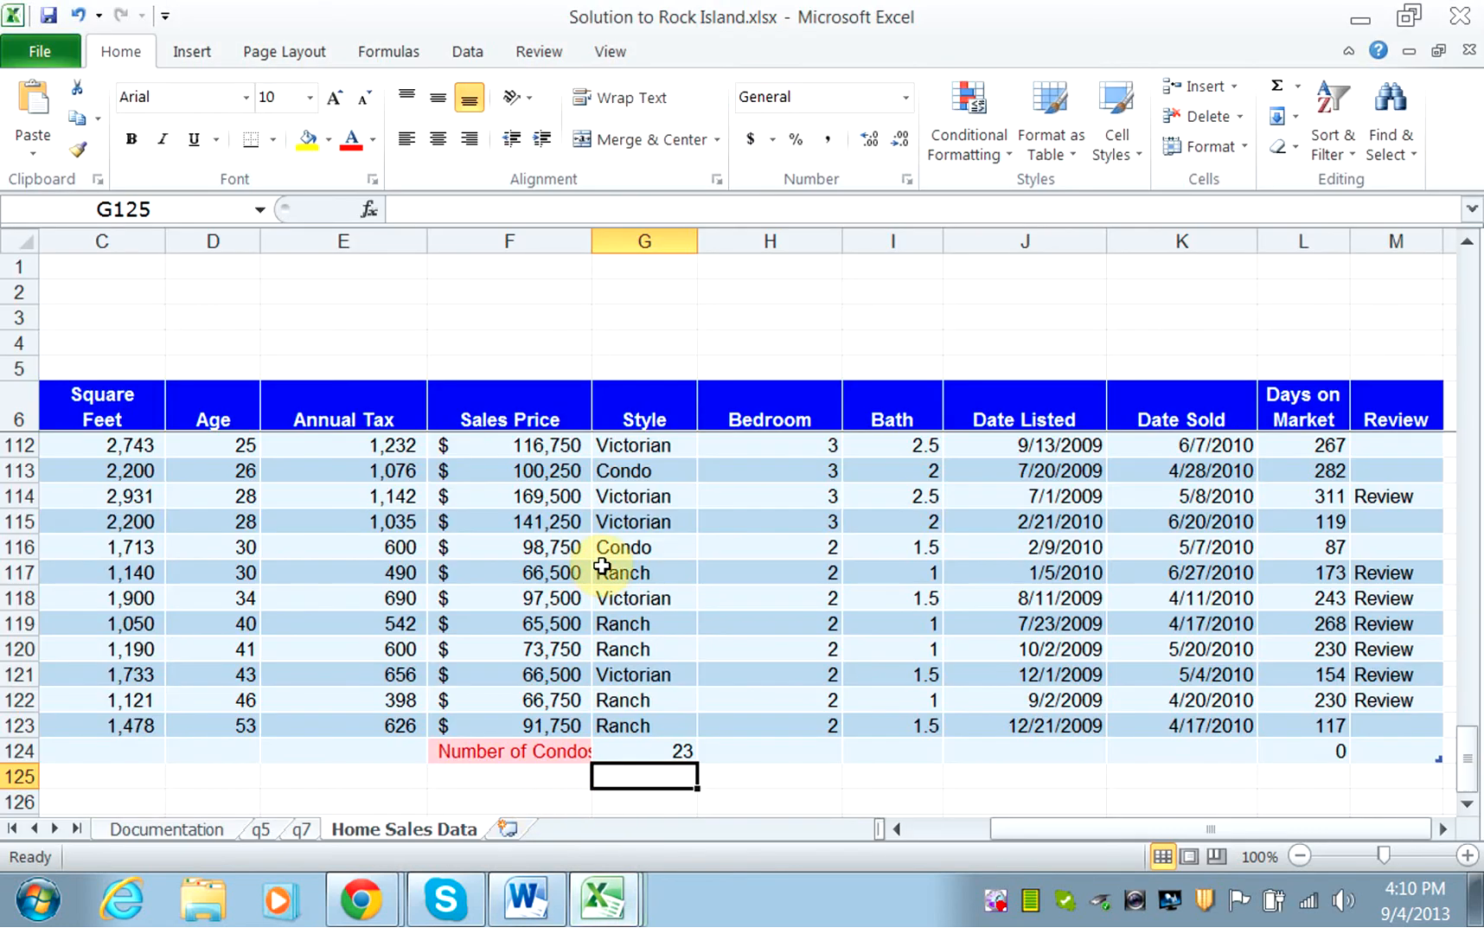
drag(591, 239, 601, 240)
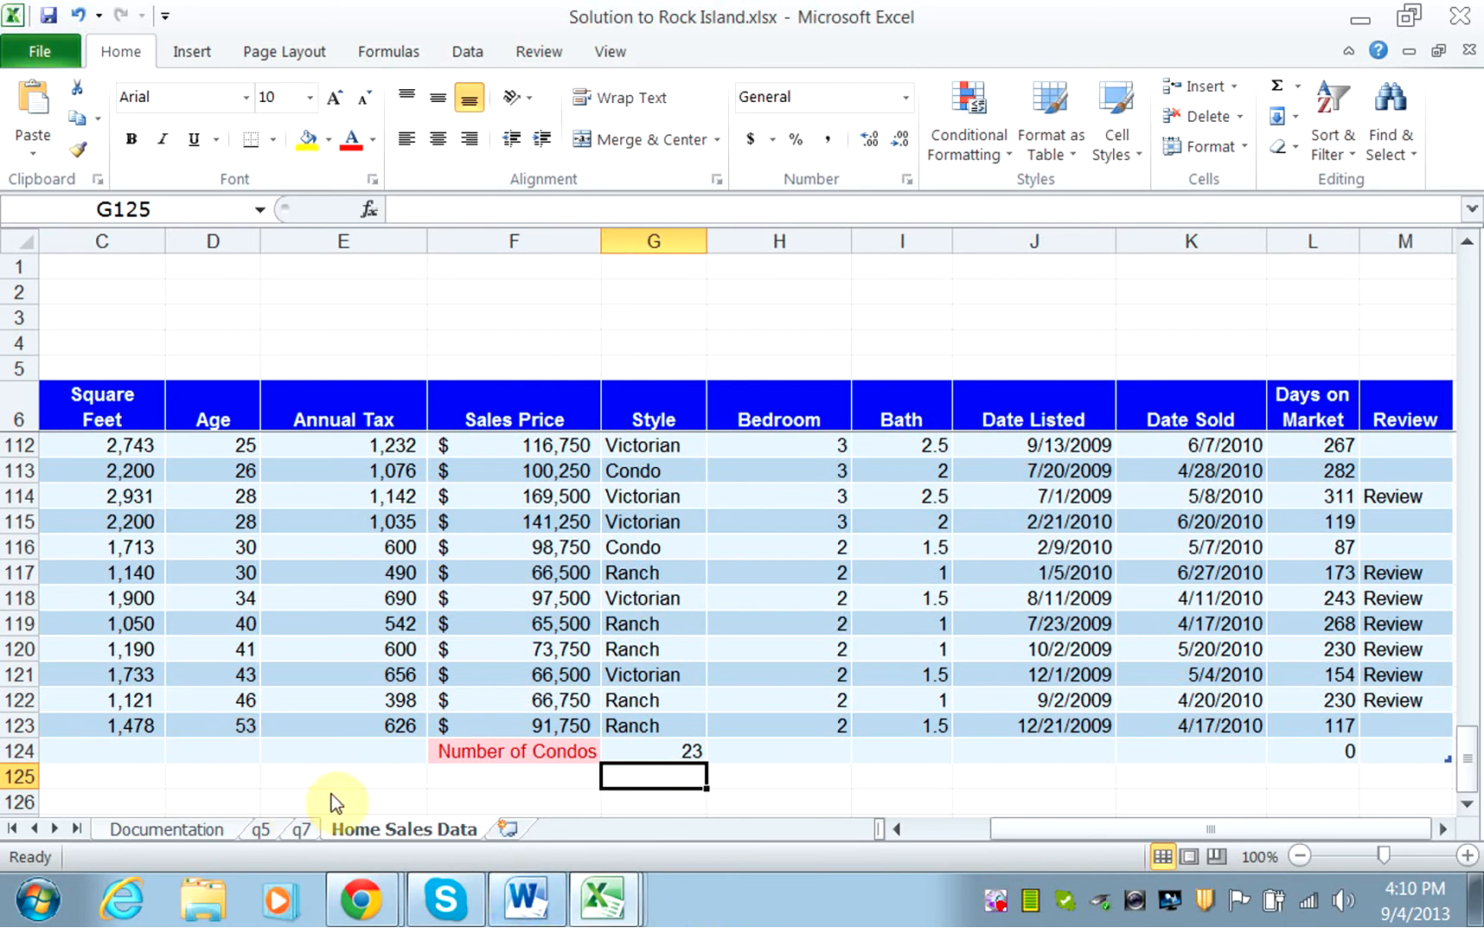
Check the condo count in the q7 sheet's pivot table against the COUNTIF result, and return to the Home Sales Data sheet.
click(312, 828)
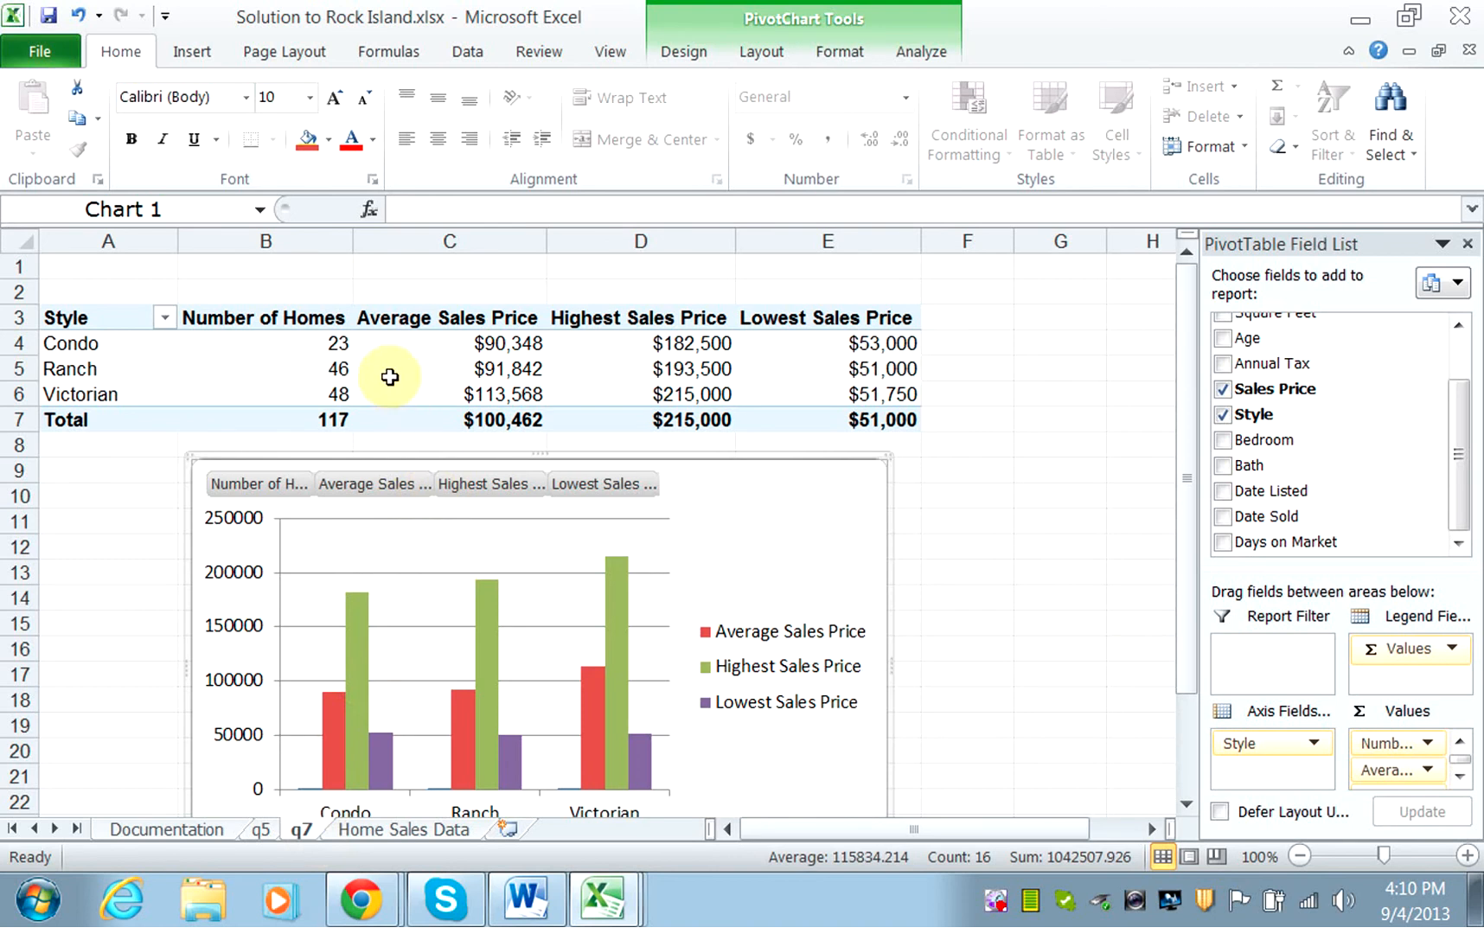
mouse_move(364, 348)
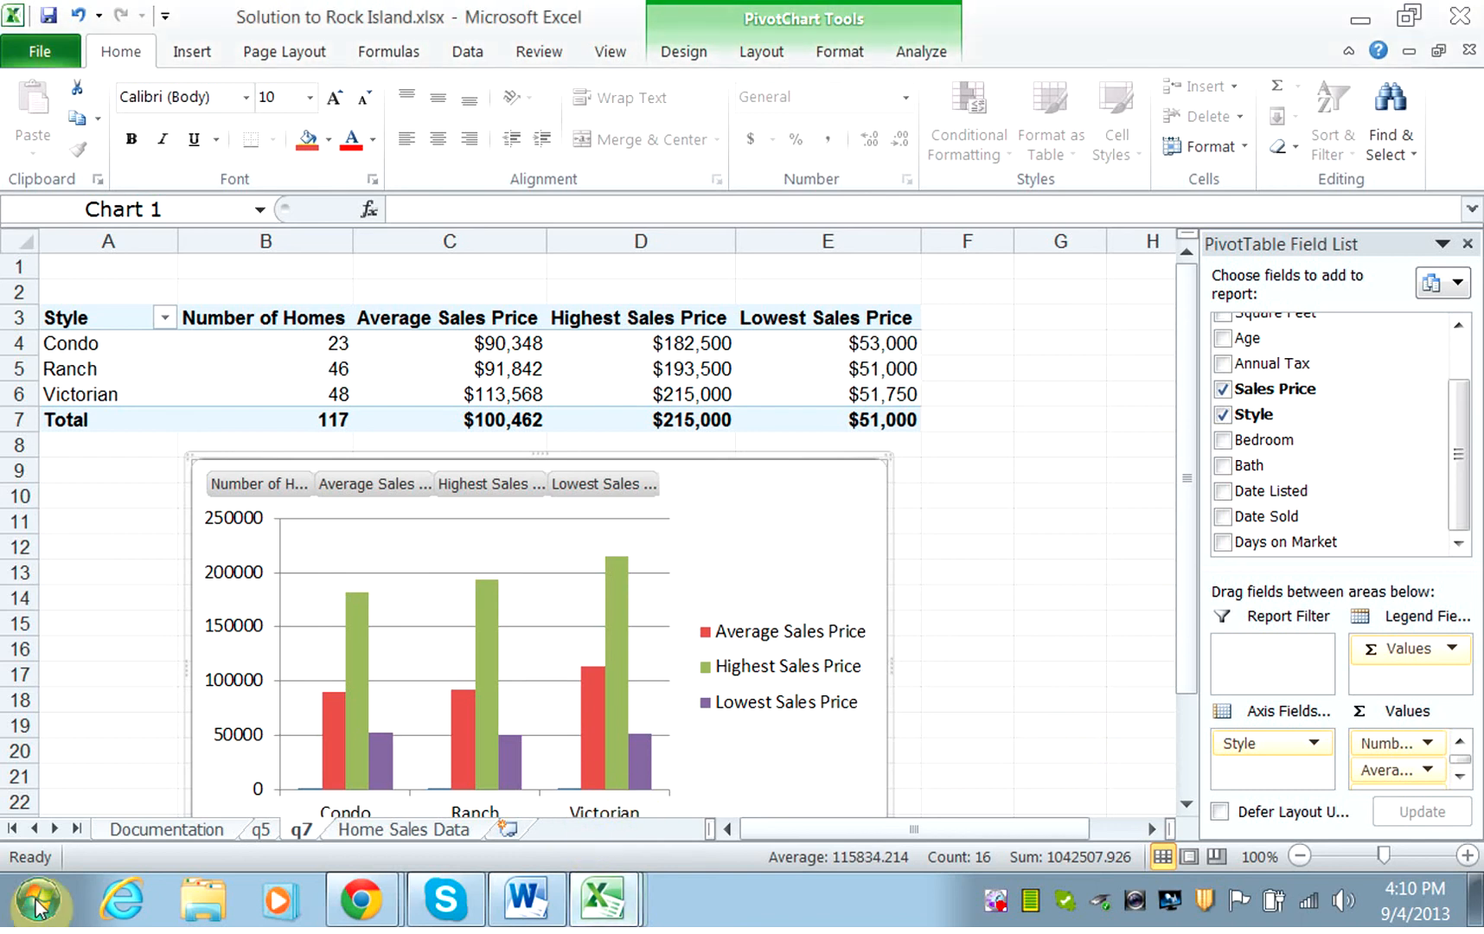
click(392, 830)
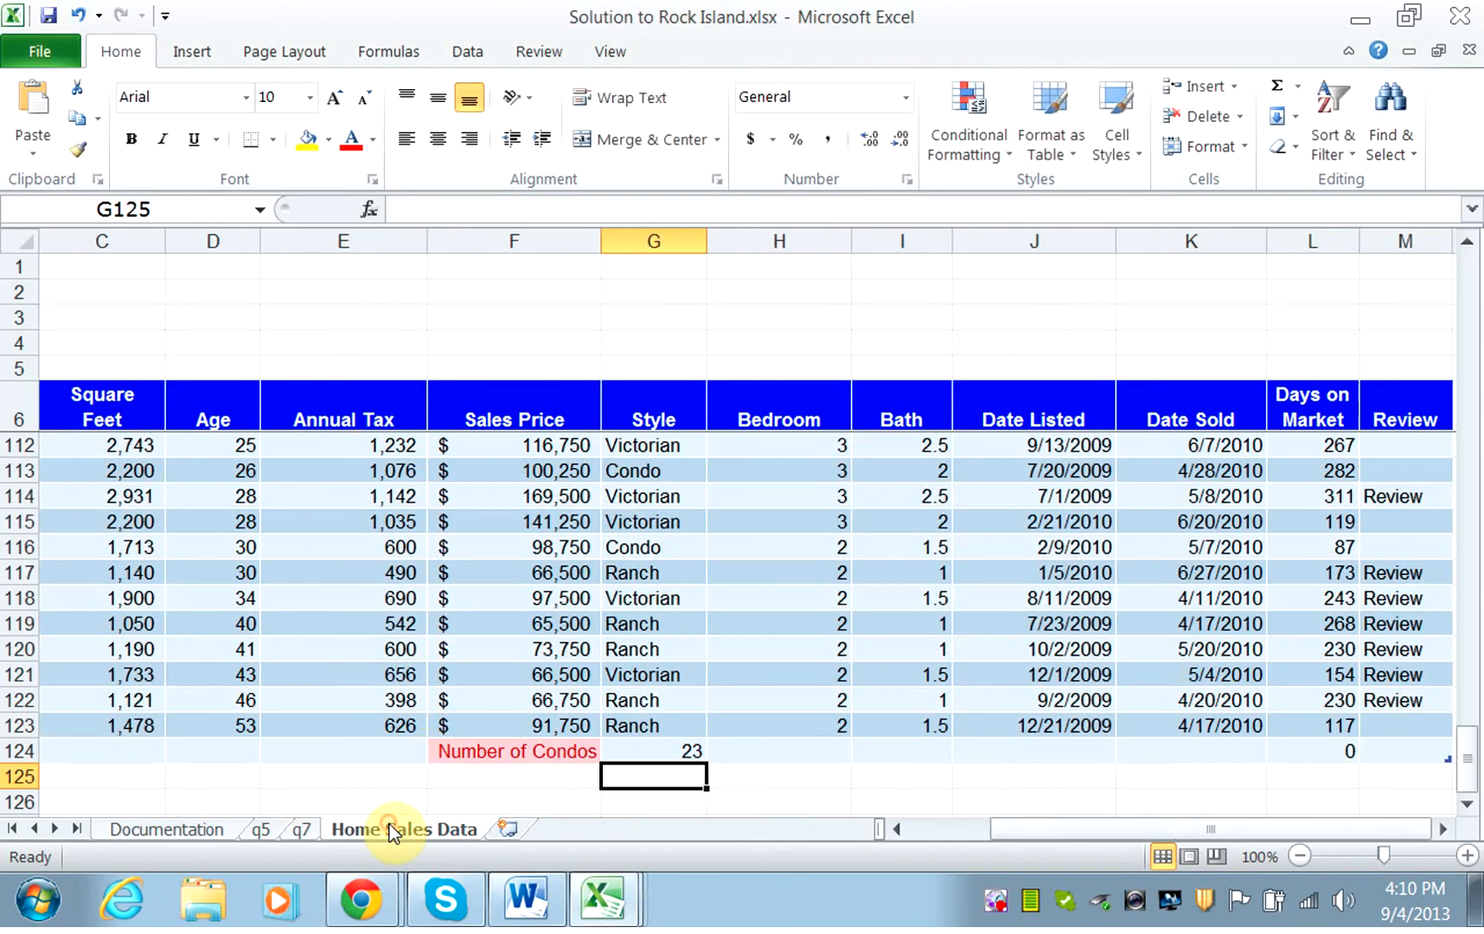
Enter the label "Total Sales of Condos" in F125, below Number of Condos.
click(484, 772)
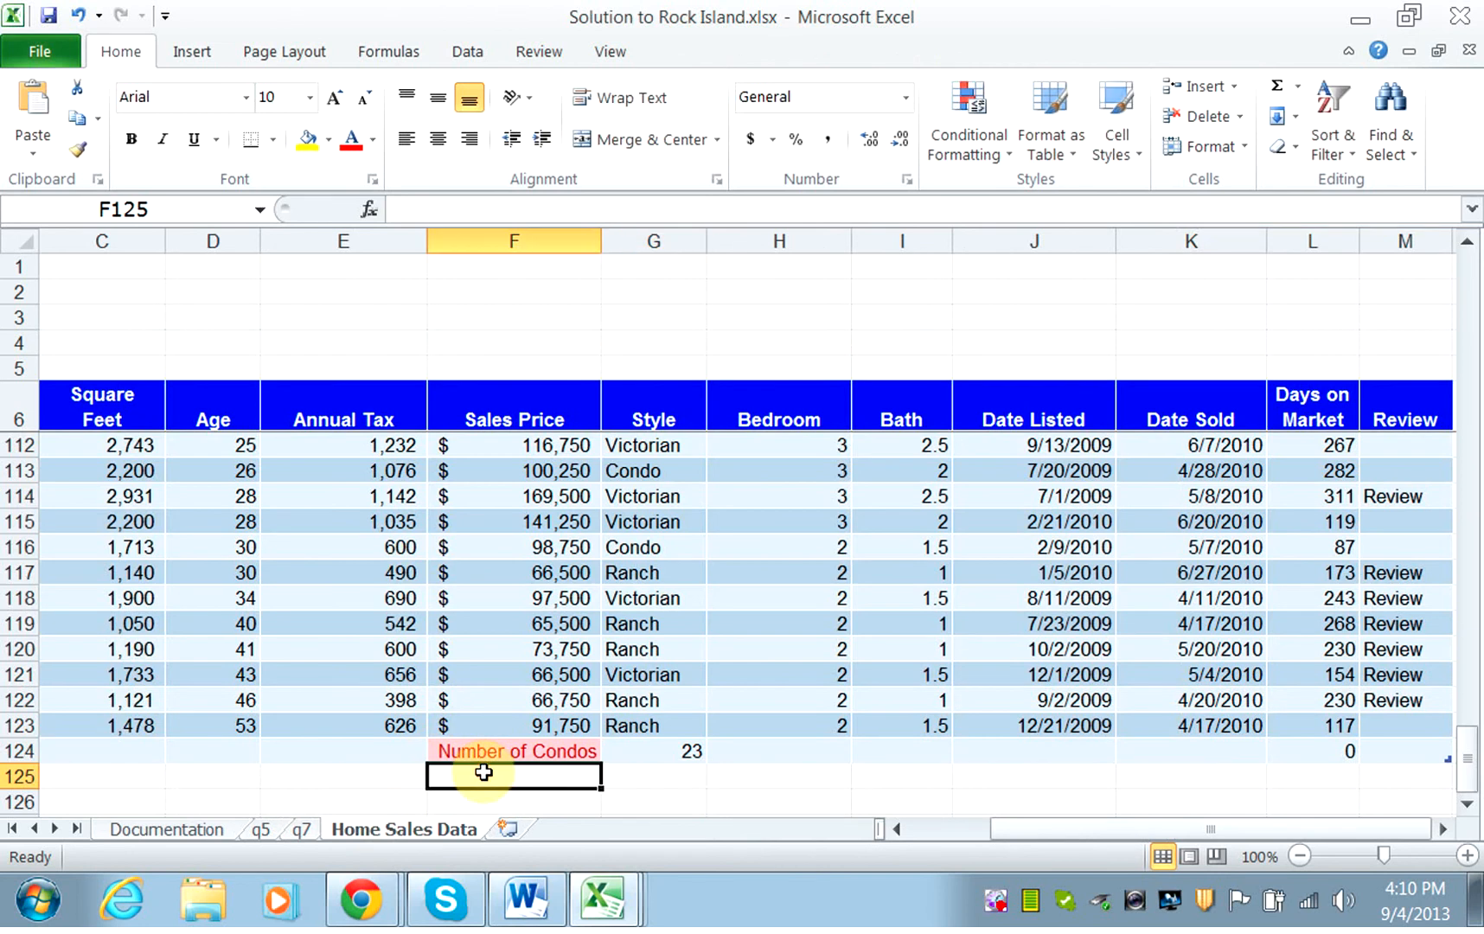
text(Tota)
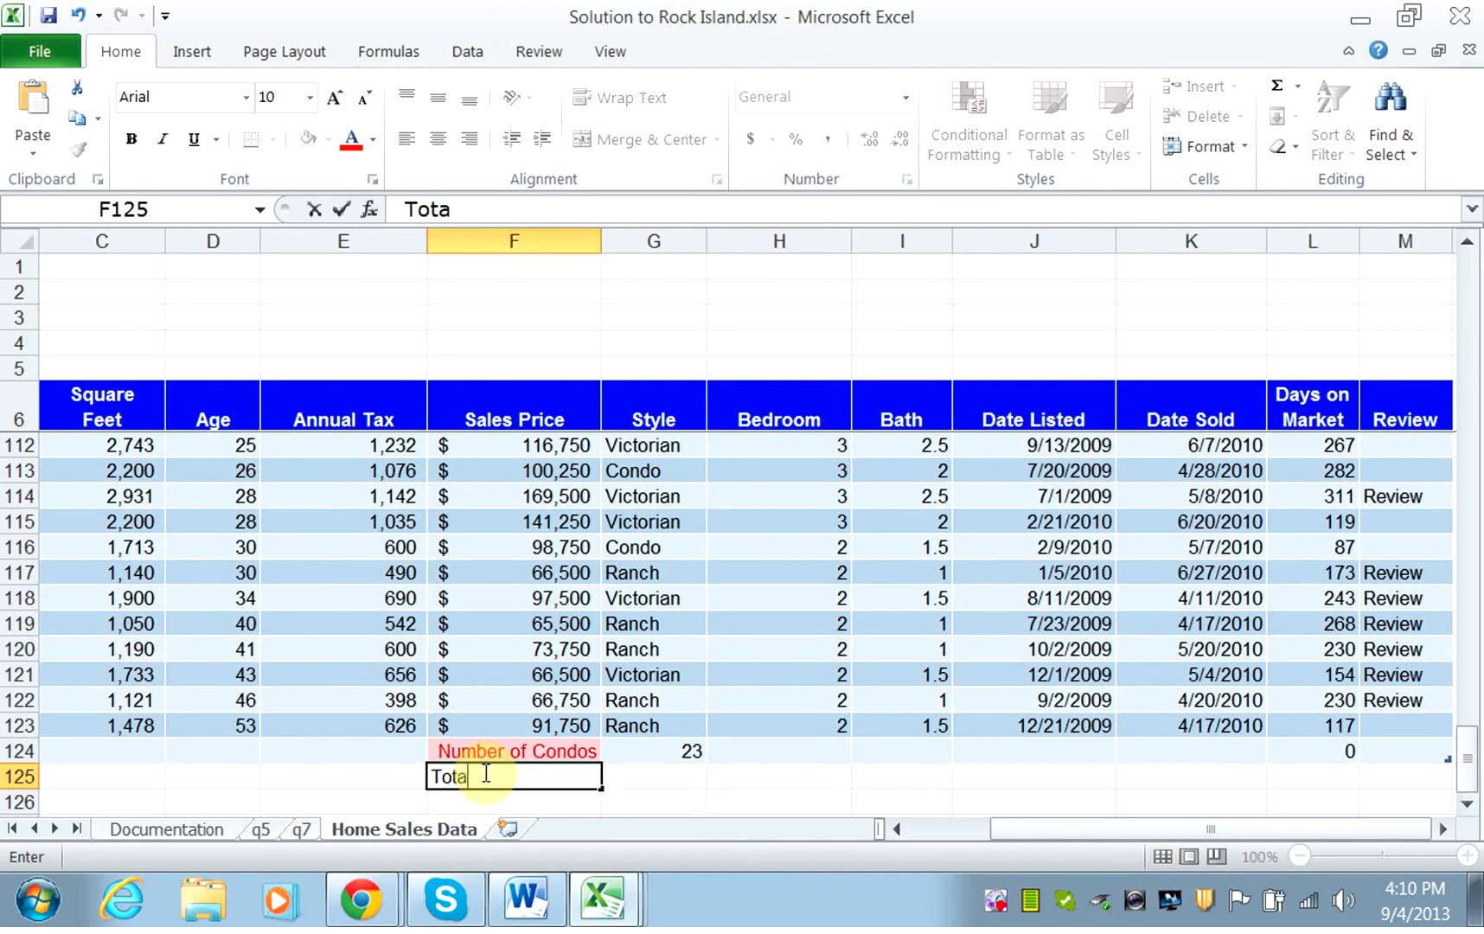
text(l Sales of Condos)
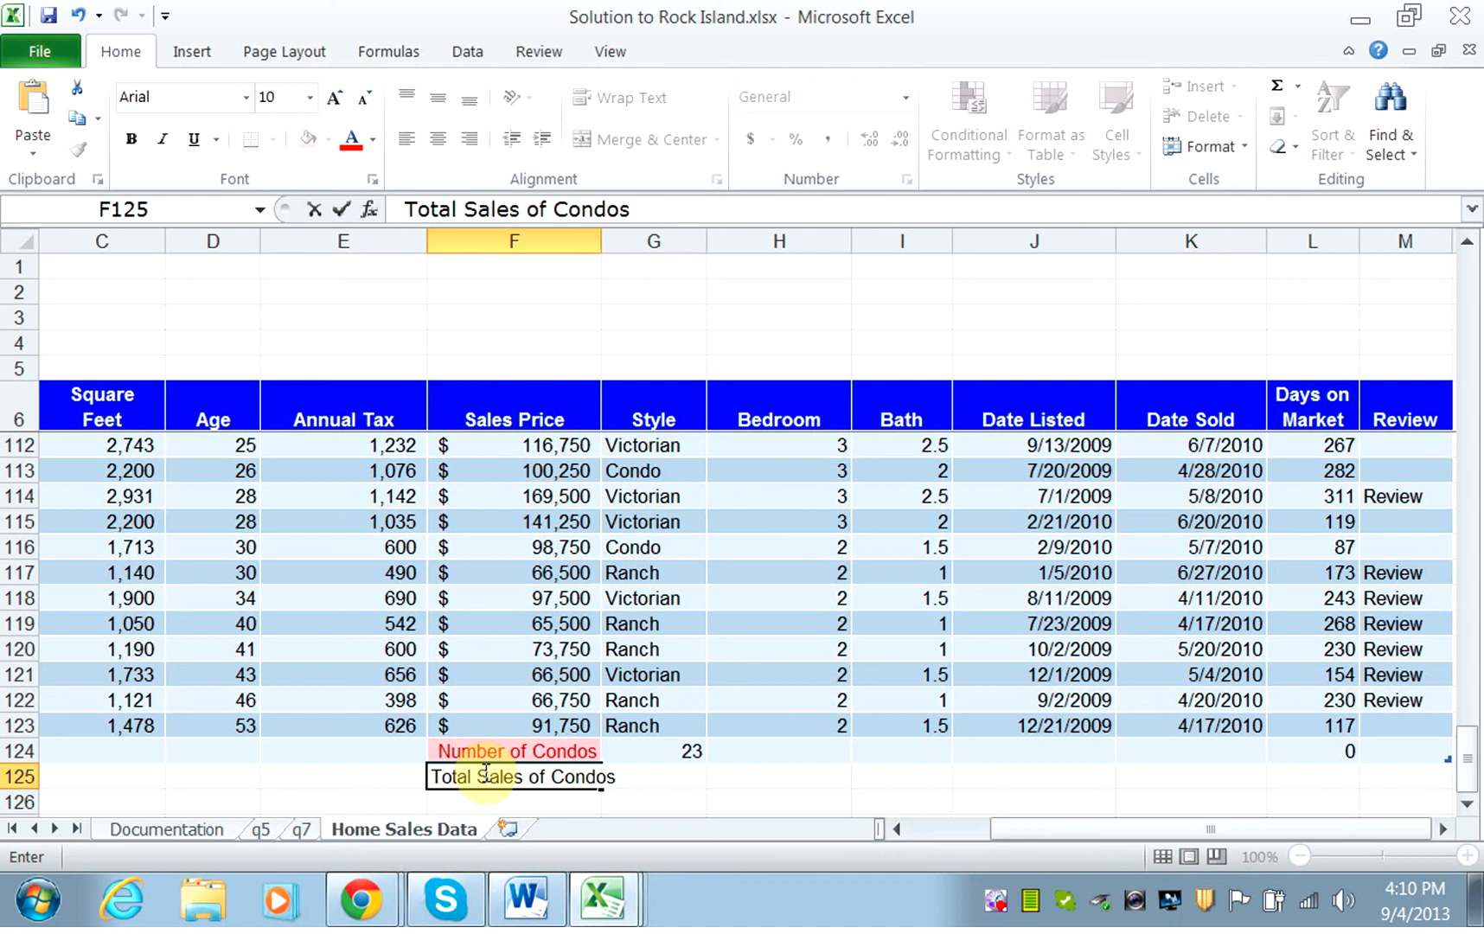
key(Tab)
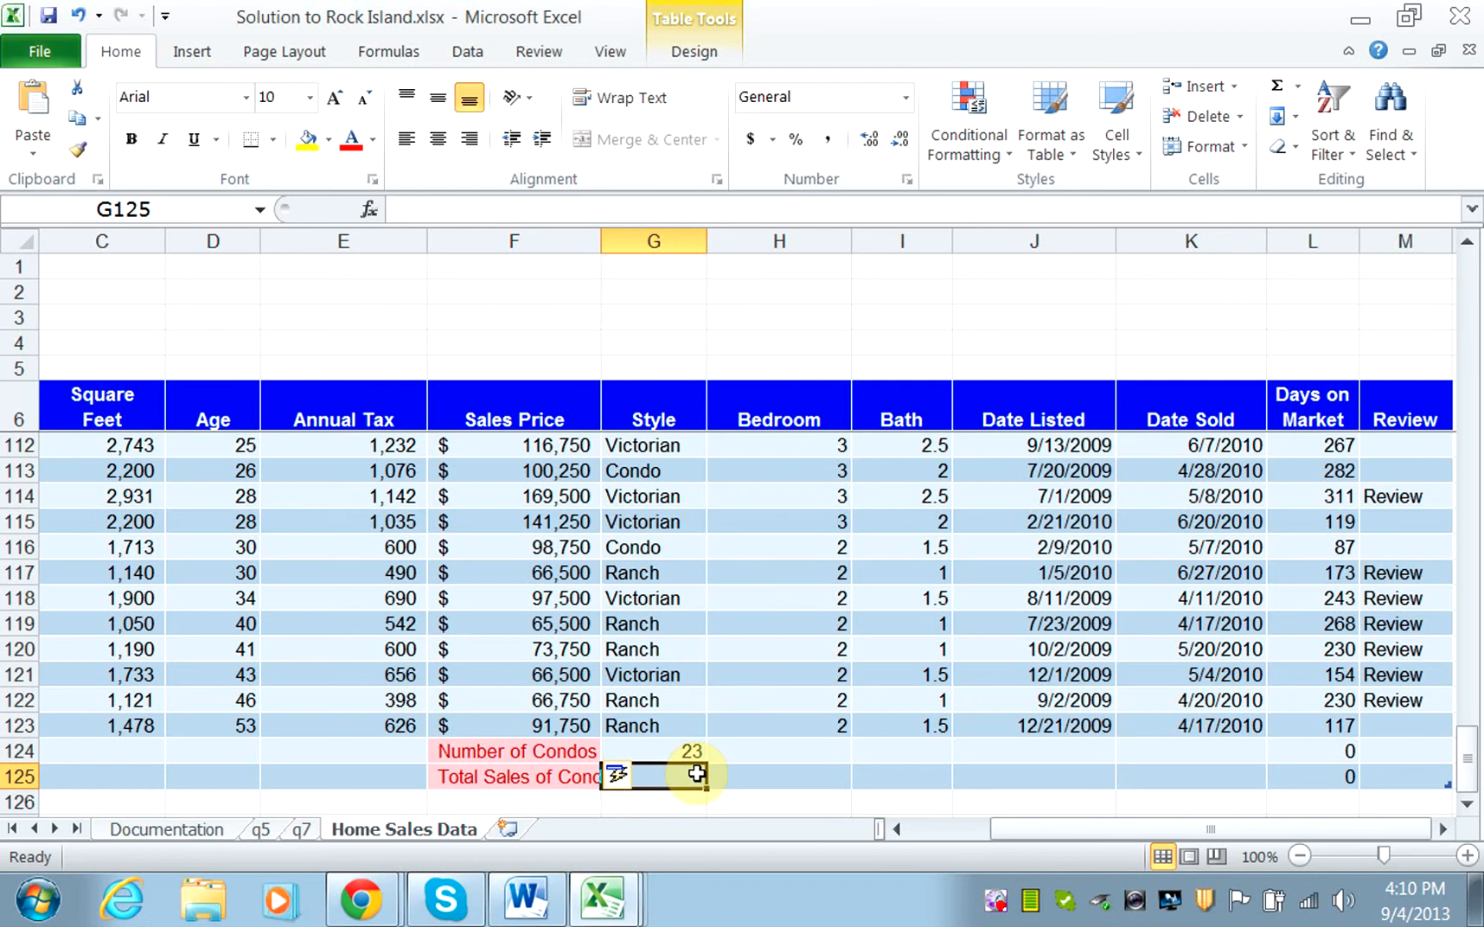
Begin a SUMIF formula in G125 for the total sales of condos.
text(=)
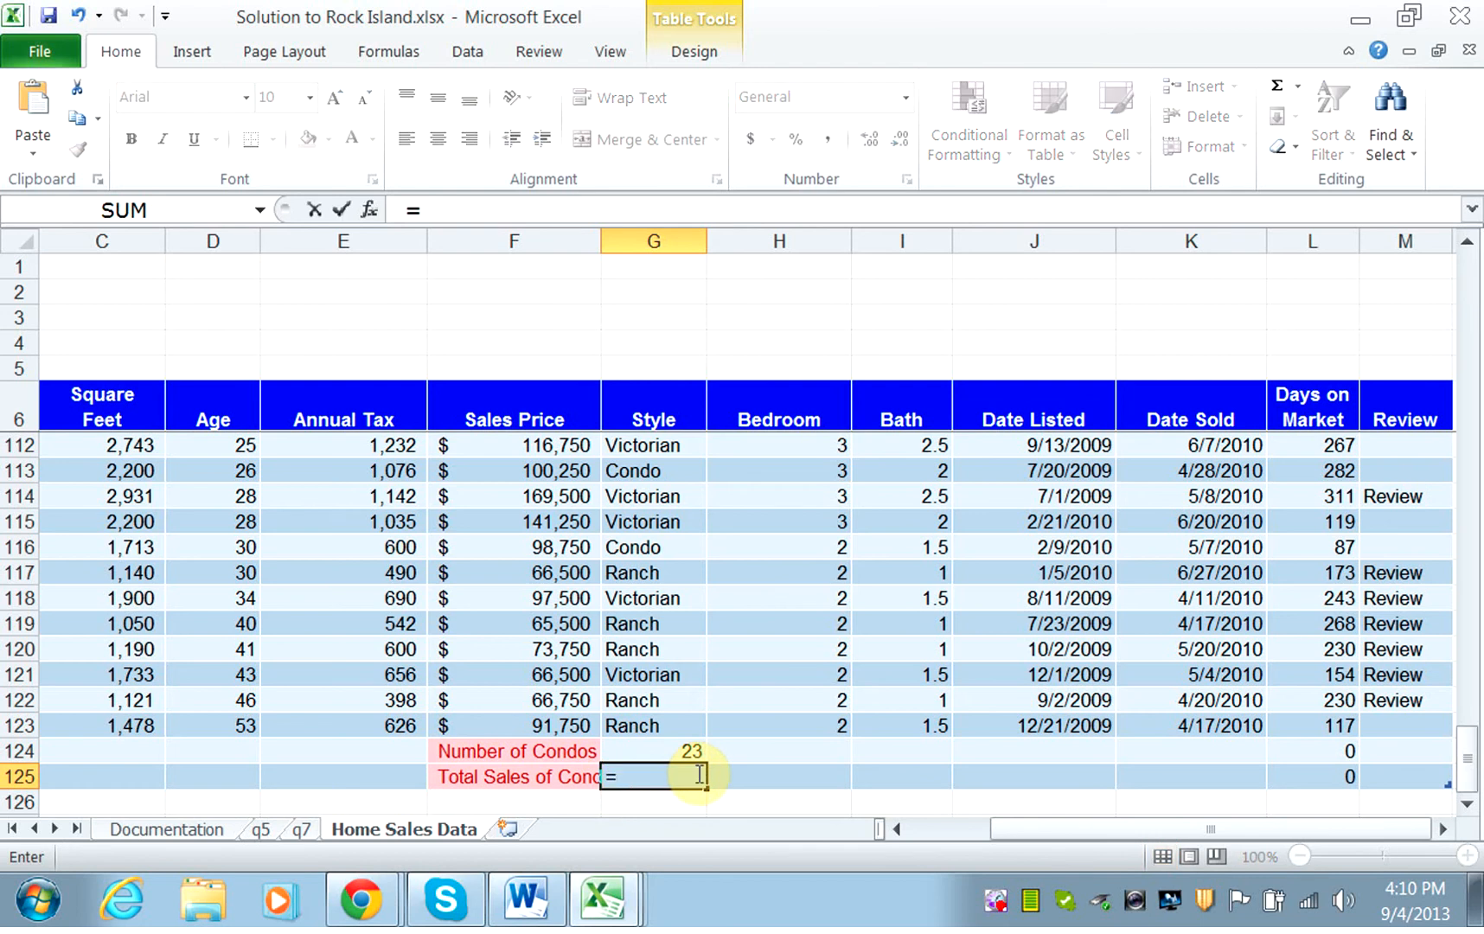
text(sumif)
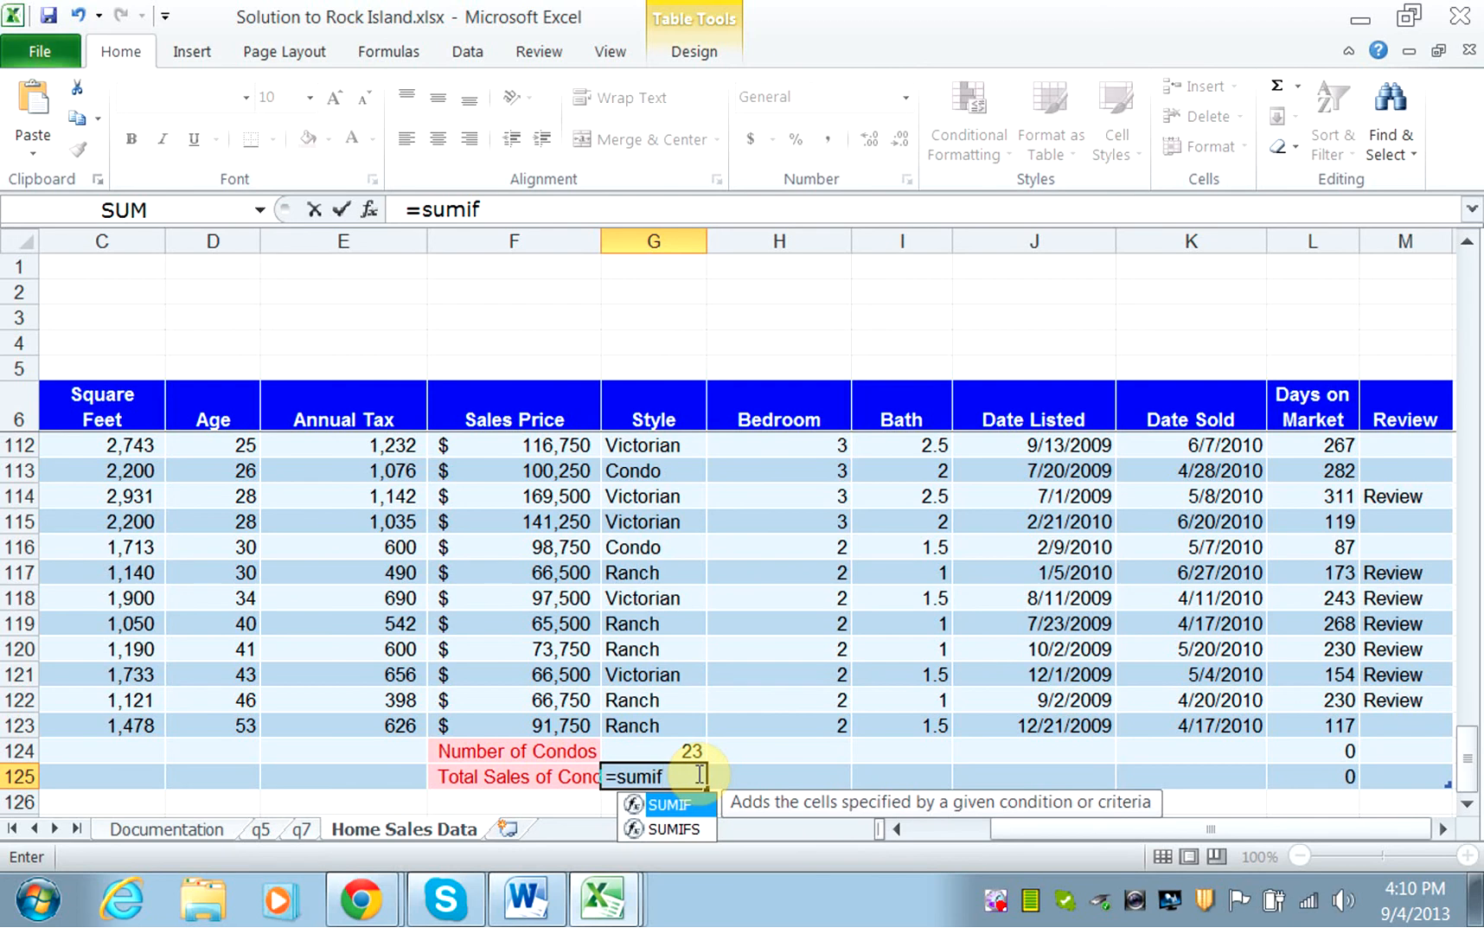
text(()
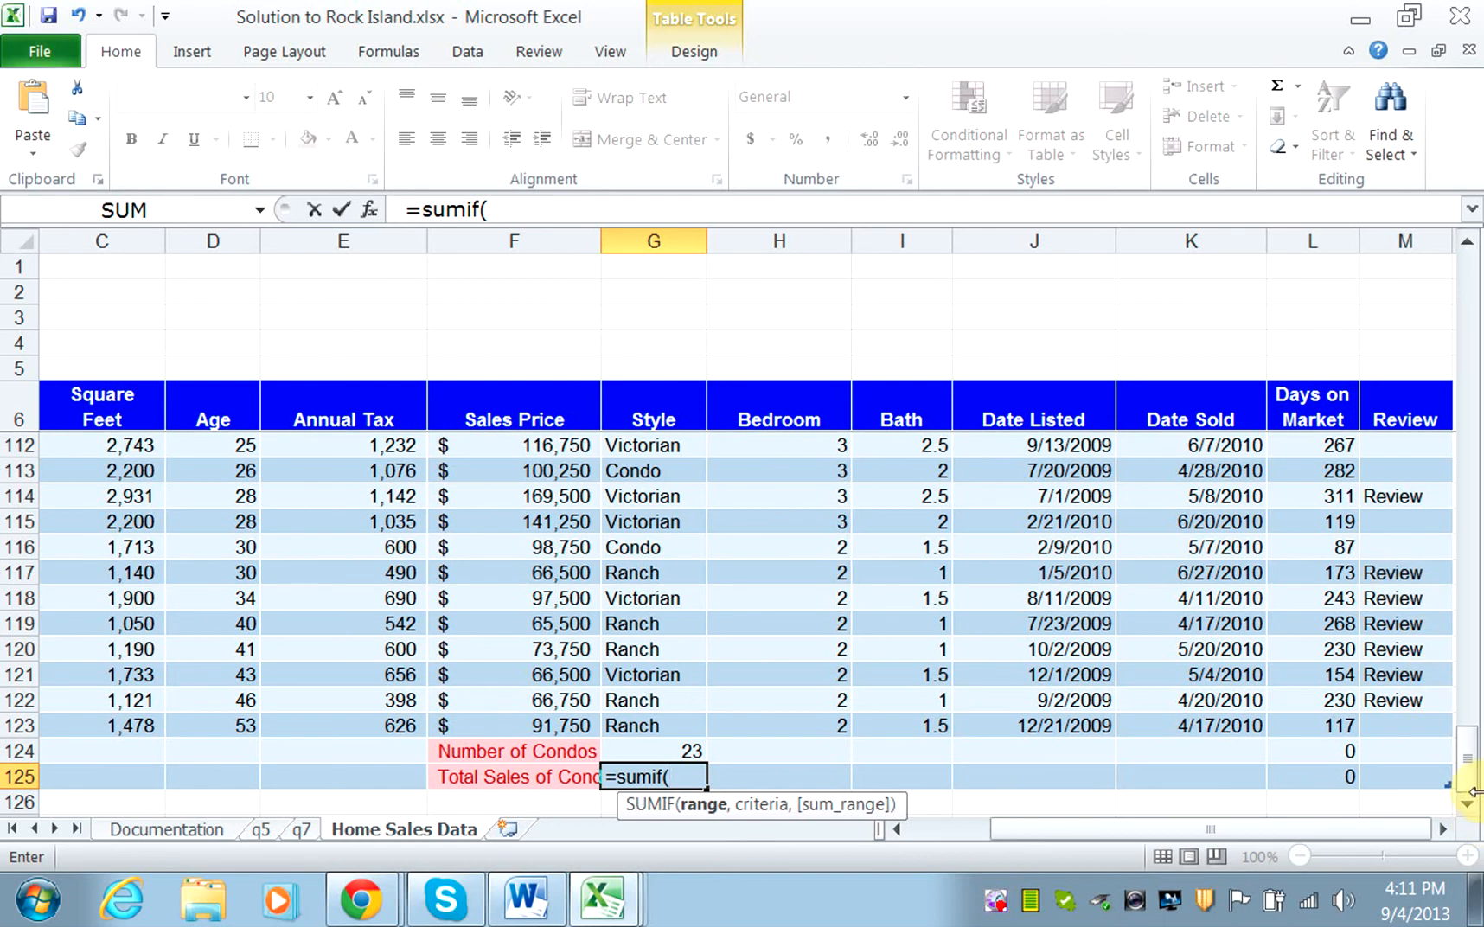
drag(1471, 771, 1451, 246)
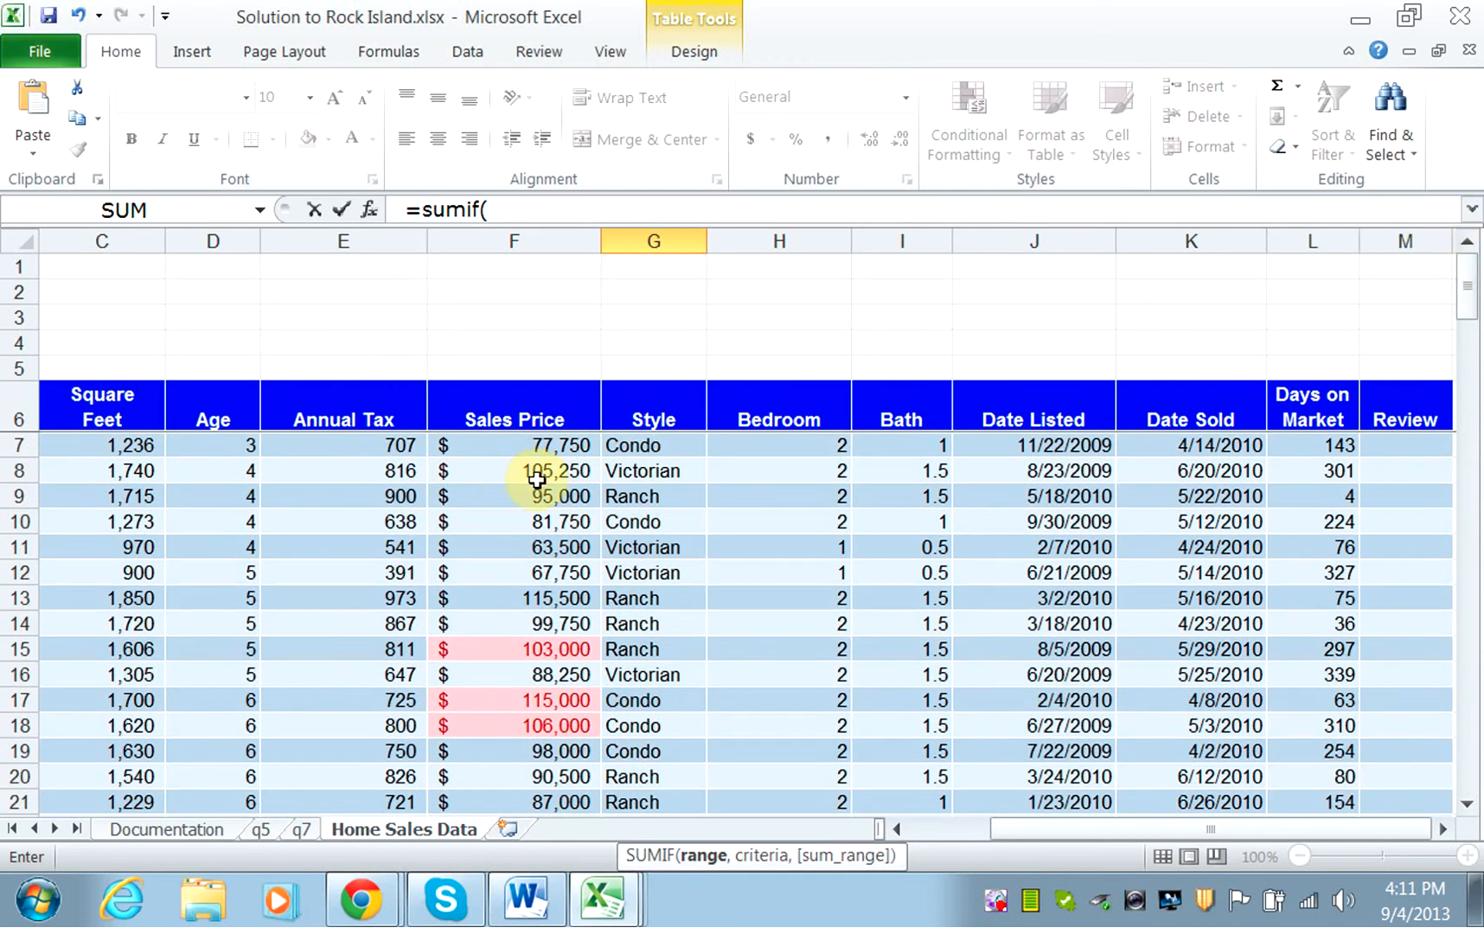
drag(546, 446, 584, 733)
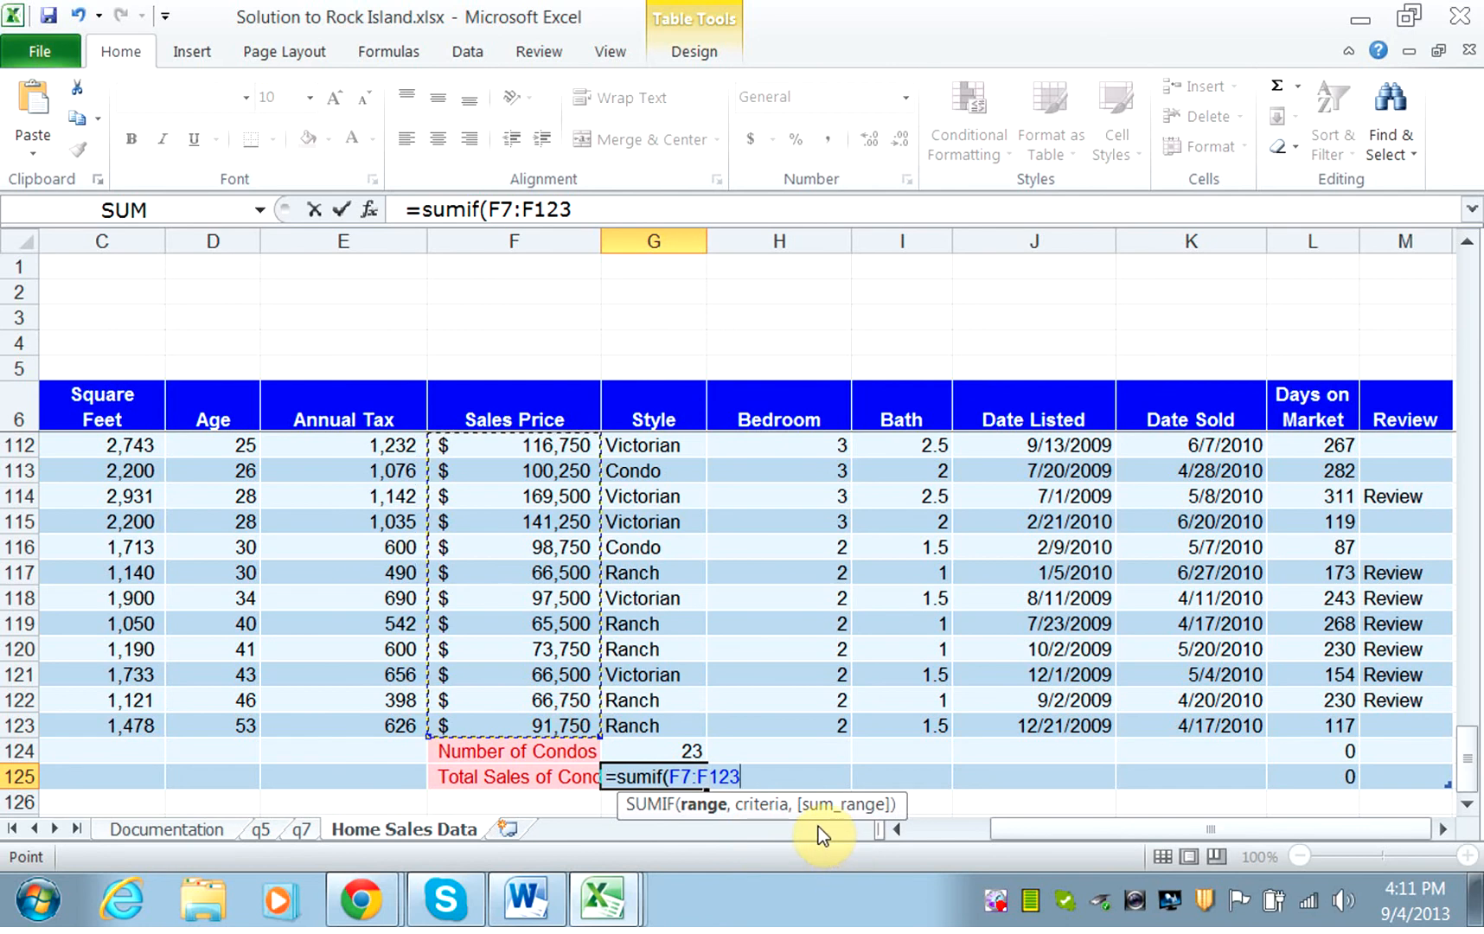
key(BackSpace)
key(BackSpace)
key(BackSpace)
key(BackSpace)
key(BackSpace)
key(BackSpace)
key(BackSpace)
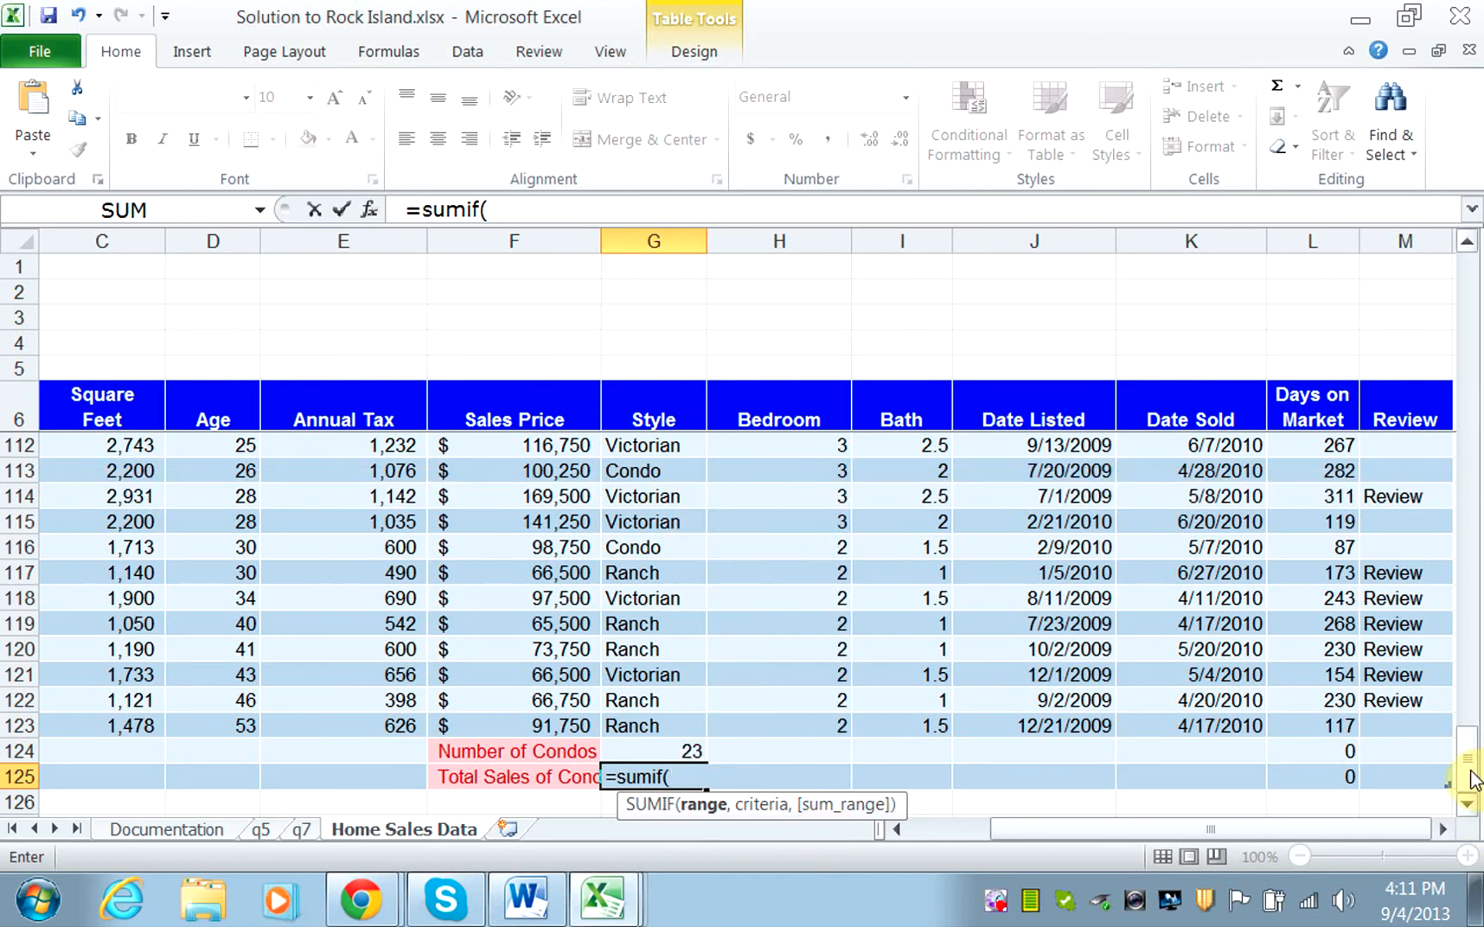
Set the Style cells G7:G123 as the SUMIF range in G125 and "Condo" as the criteria.
drag(1470, 778, 1463, 287)
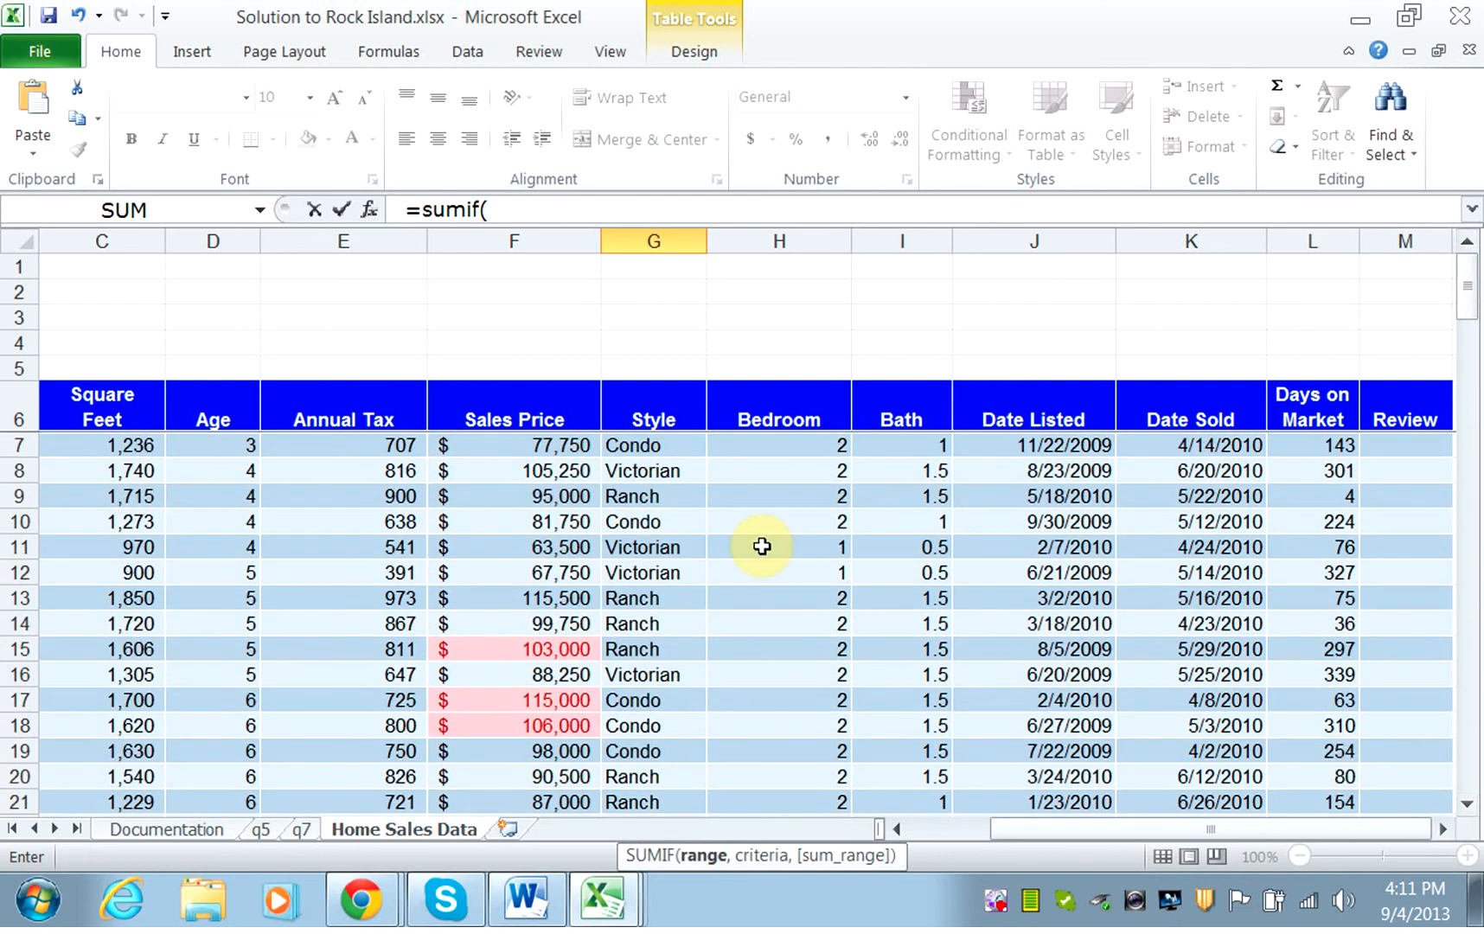
click(646, 448)
drag(640, 822, 673, 717)
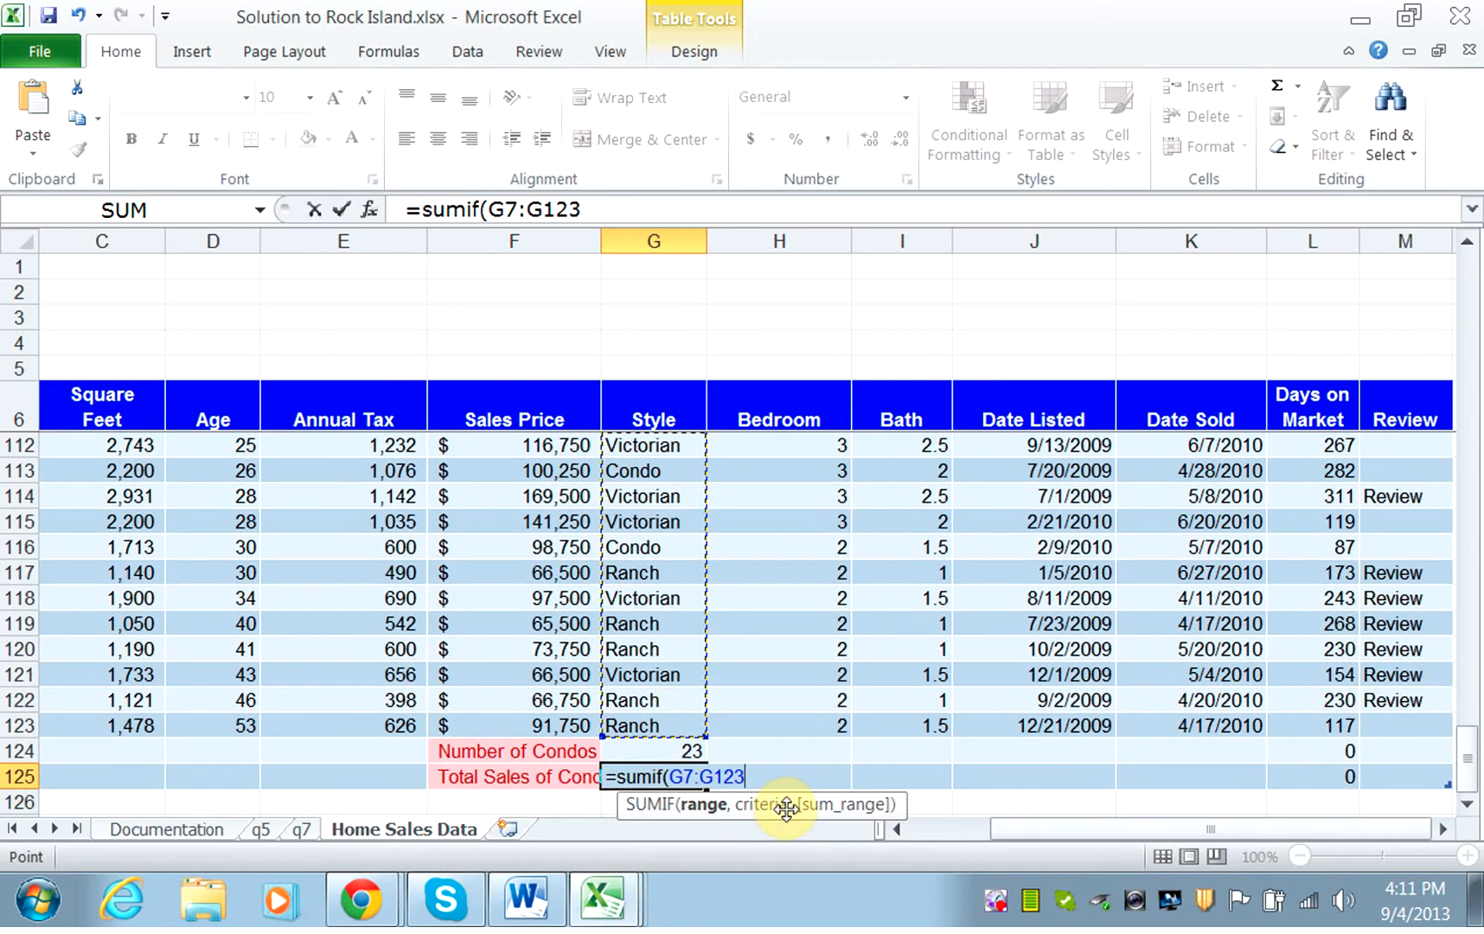
text(, )
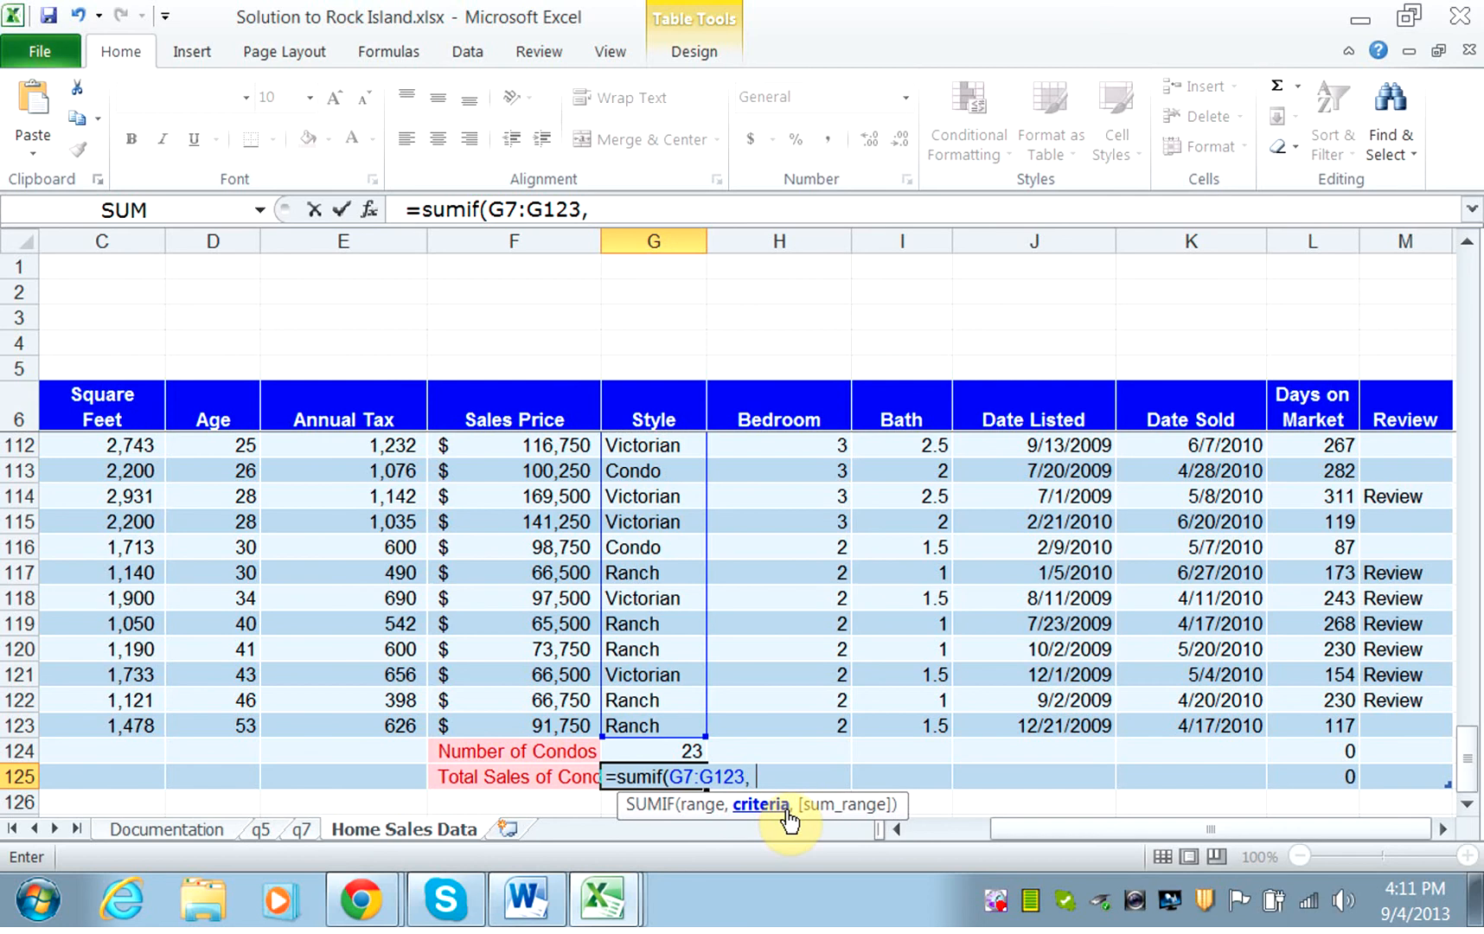
text("Cond)
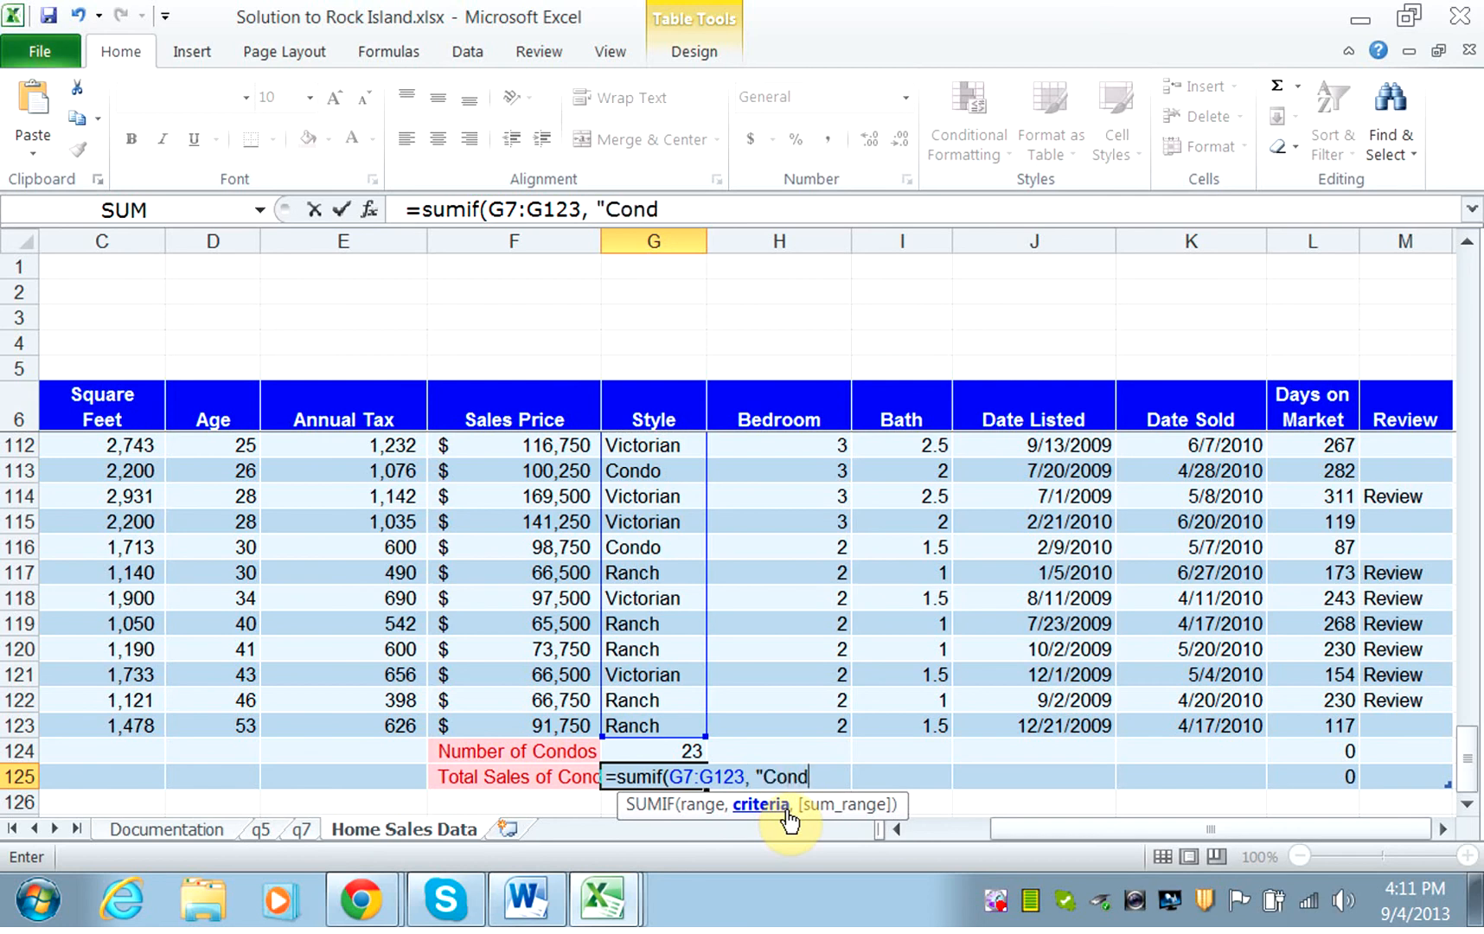
text(o",)
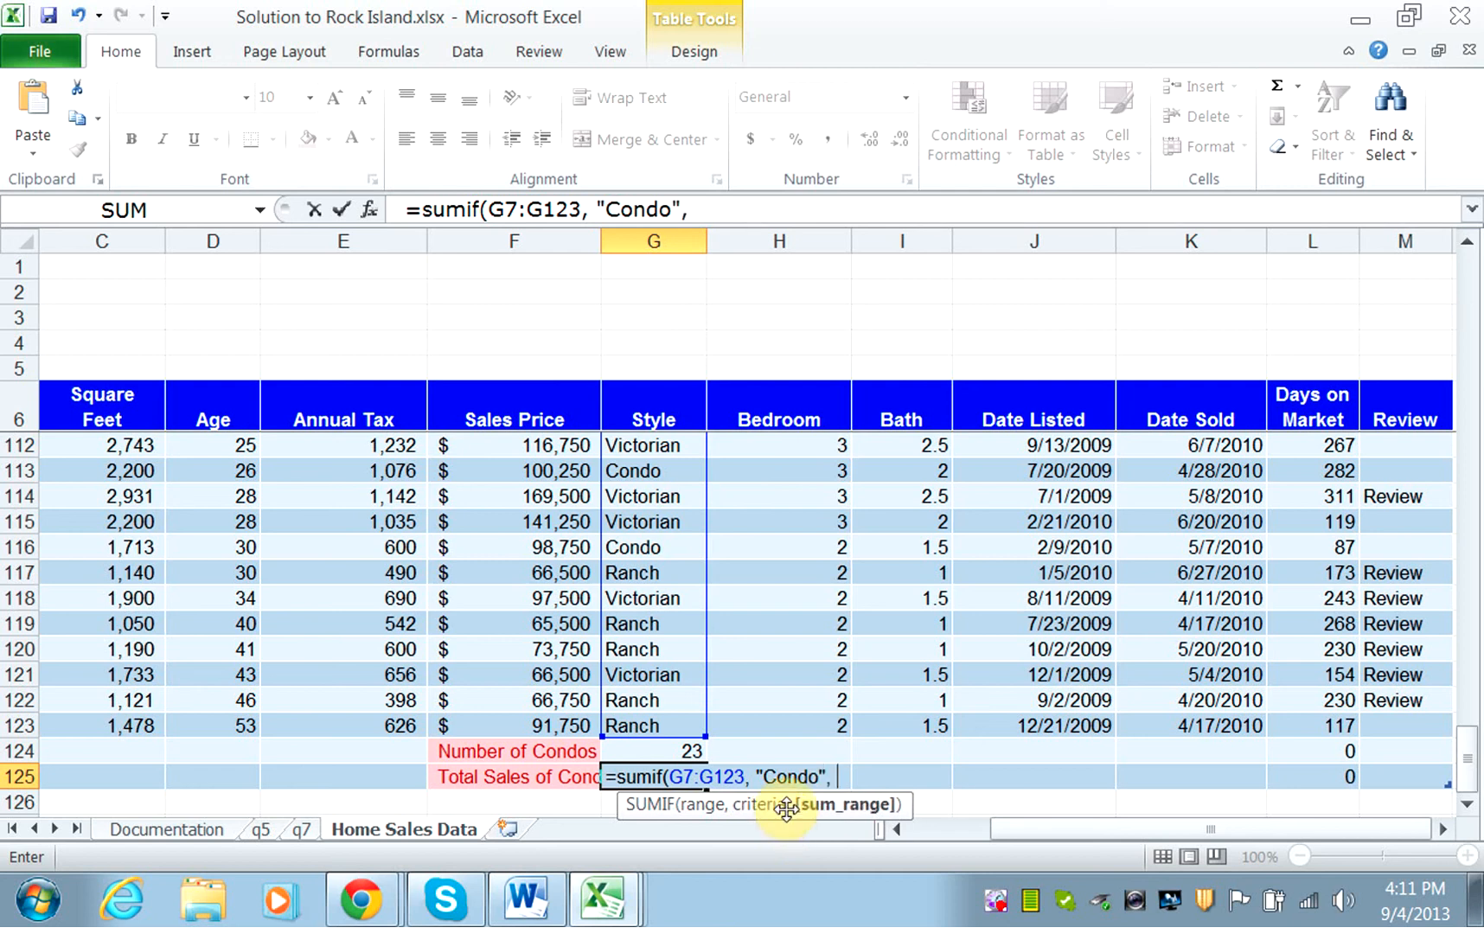
Add the Sales Price cells F7:F123 as the sum range, close the SUMIF formula, and enter it.
drag(1467, 782, 1440, 234)
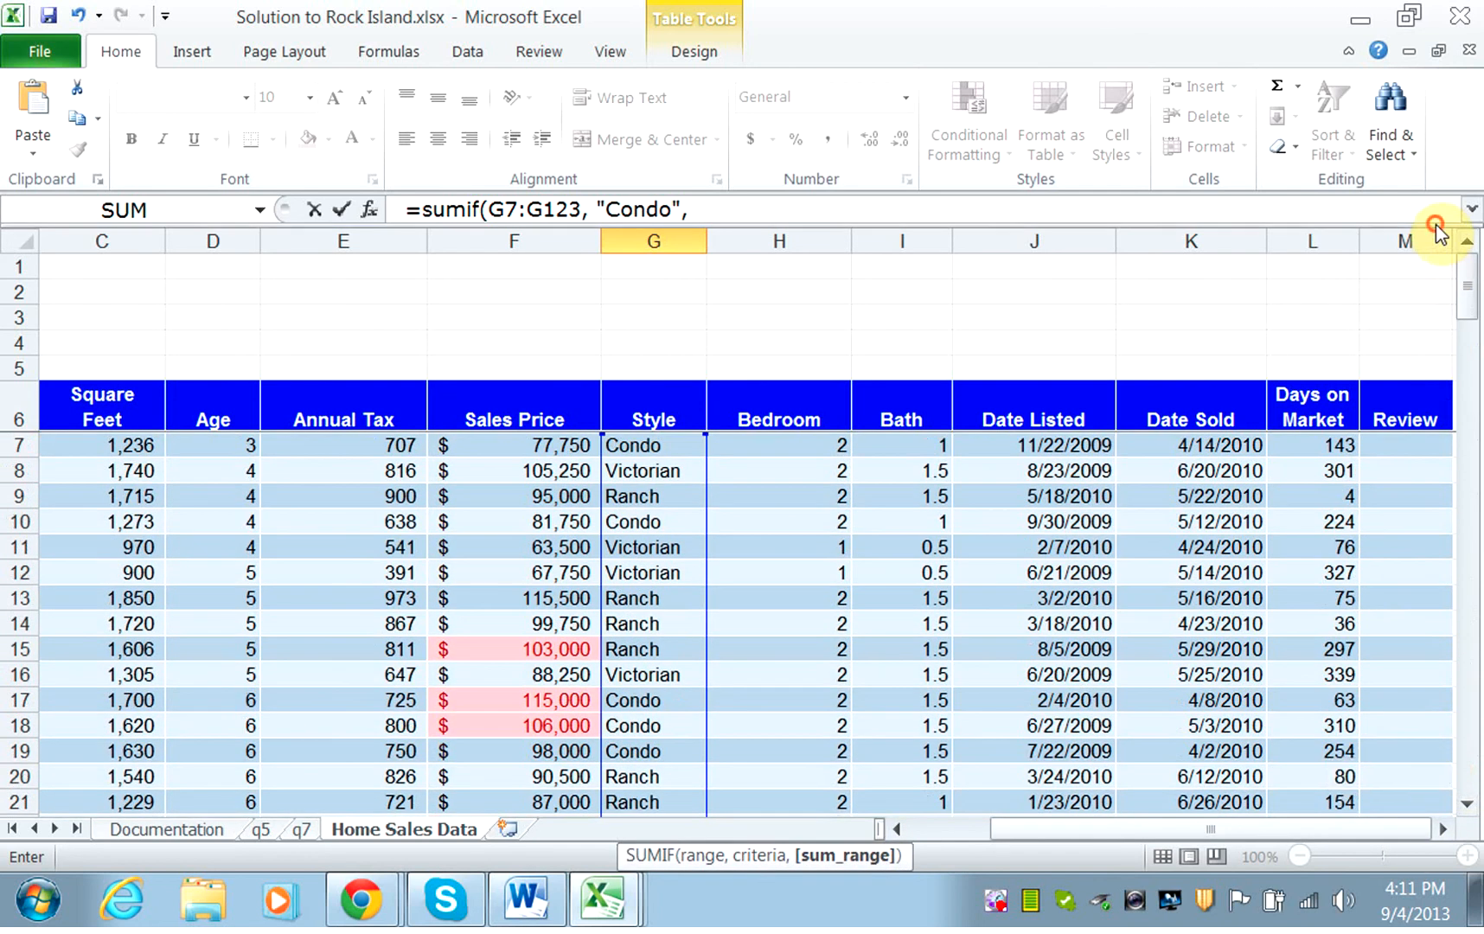
drag(553, 442, 597, 726)
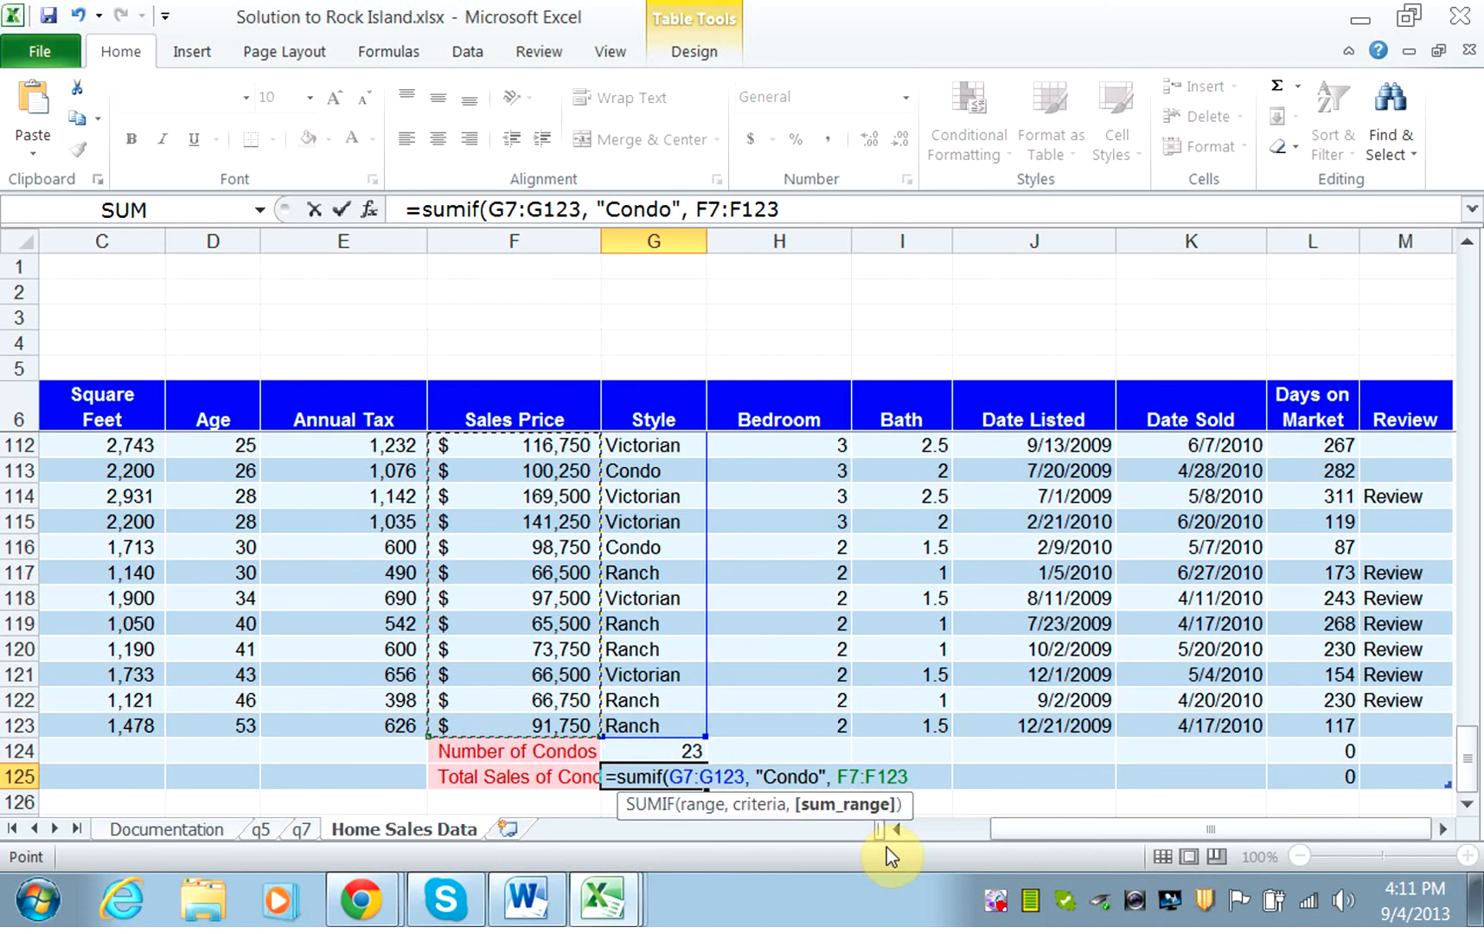
text())
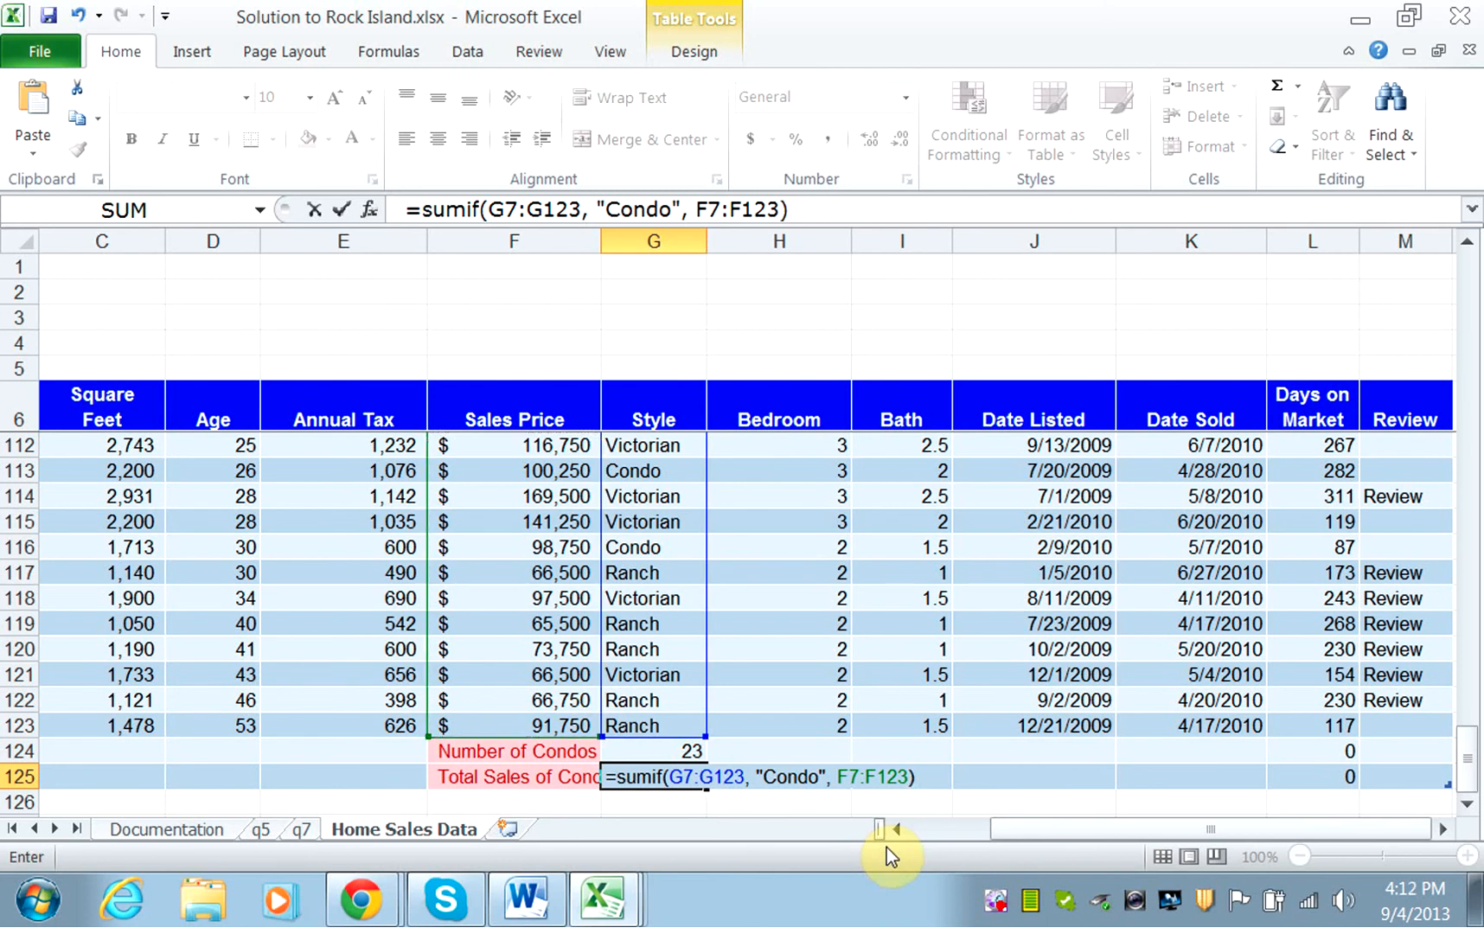
key(Return)
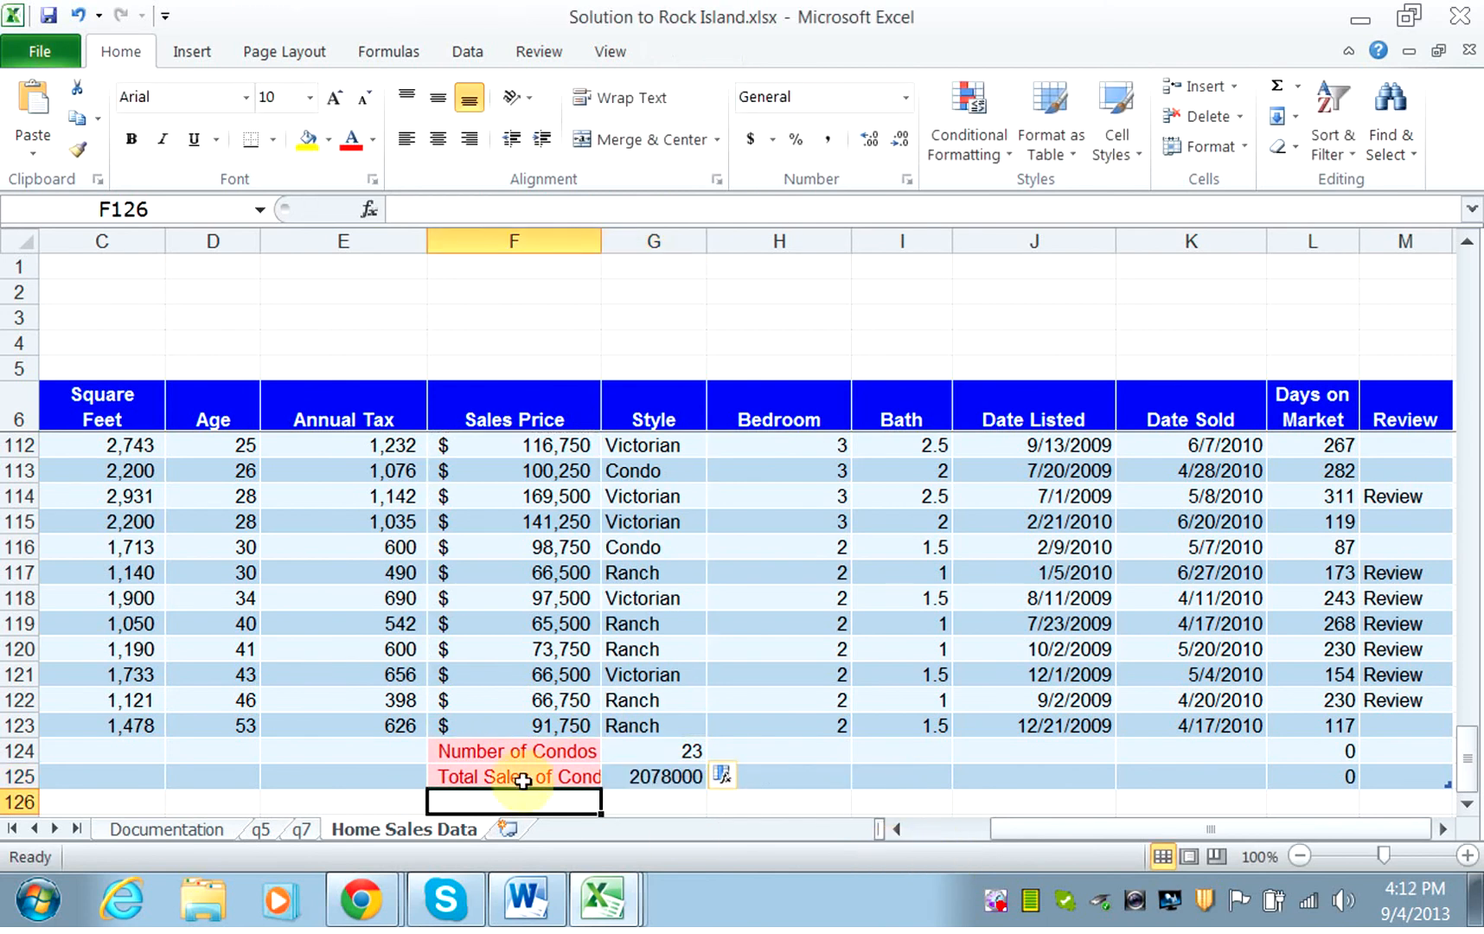
Widen column F to fit the Total Sales of Condos label, and format G125 as Accounting with no decimal places.
double_click(603, 243)
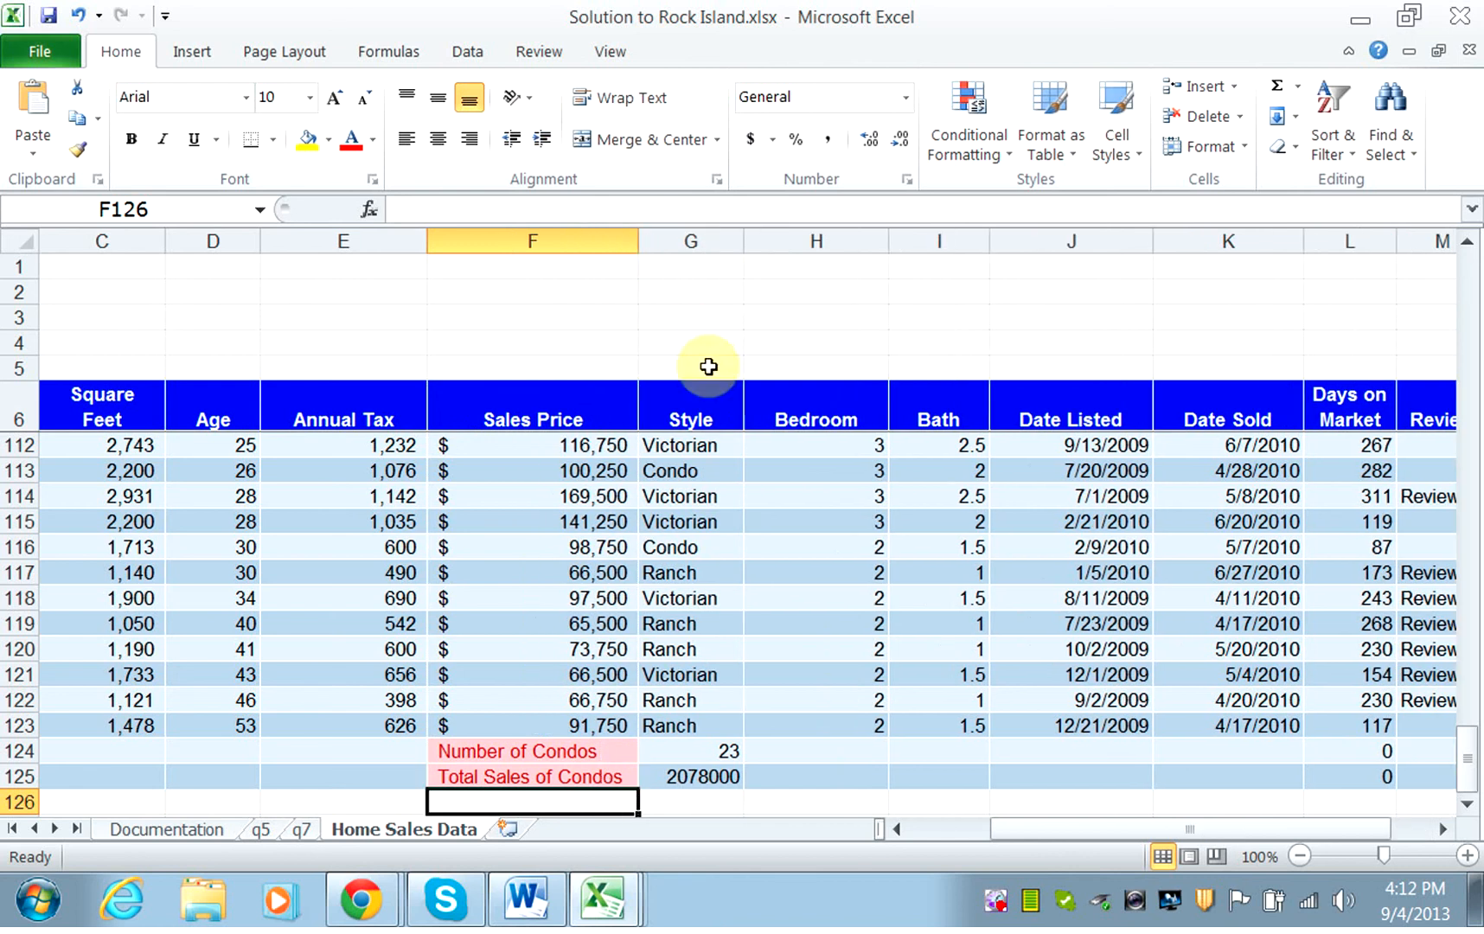
click(721, 780)
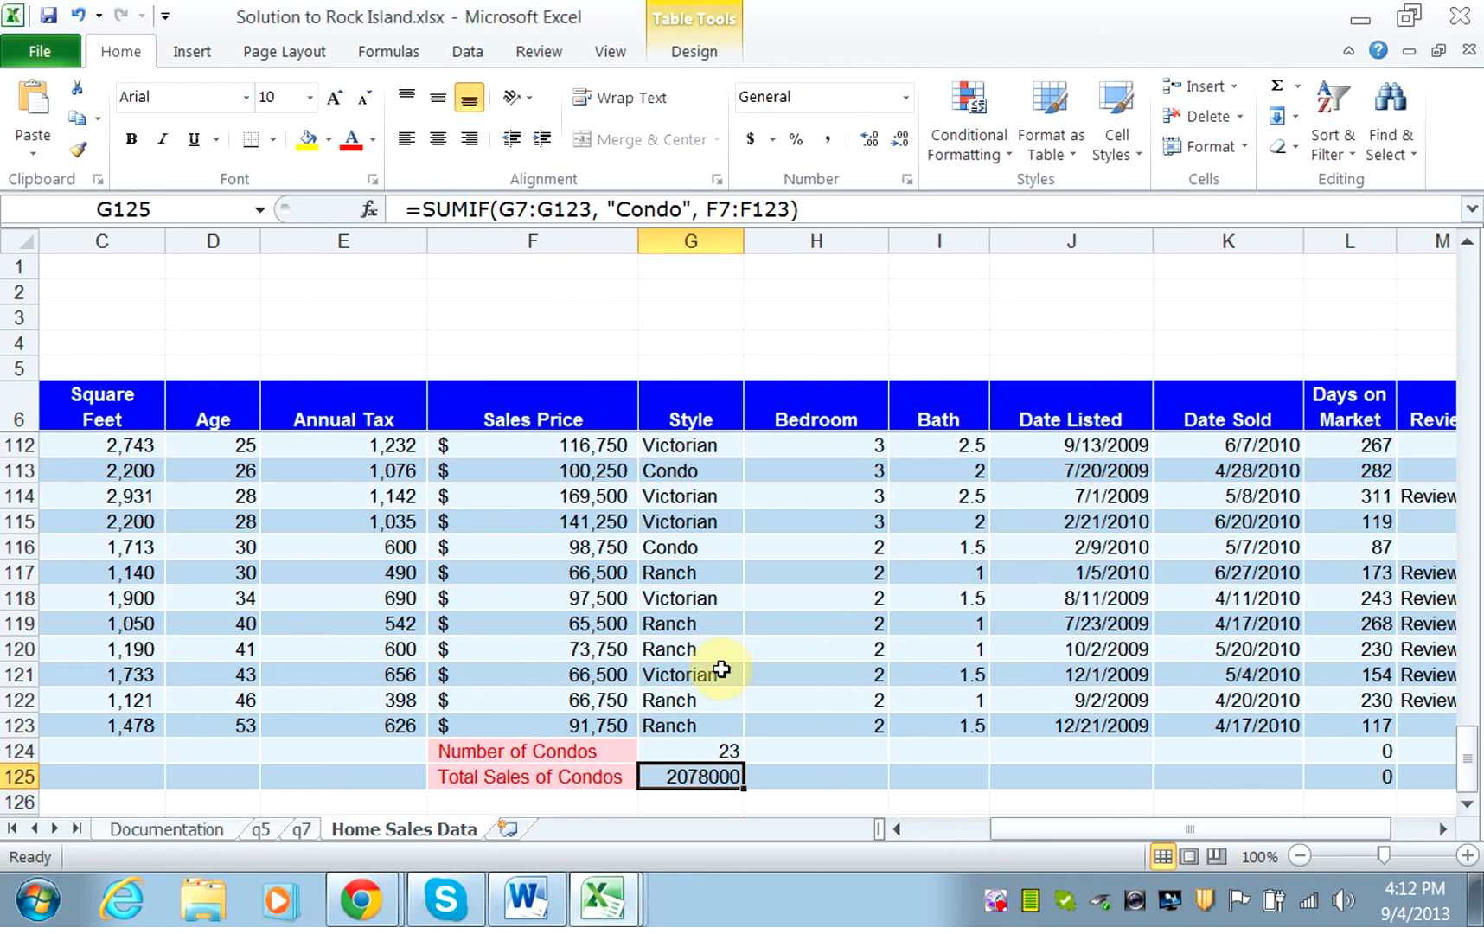
click(748, 143)
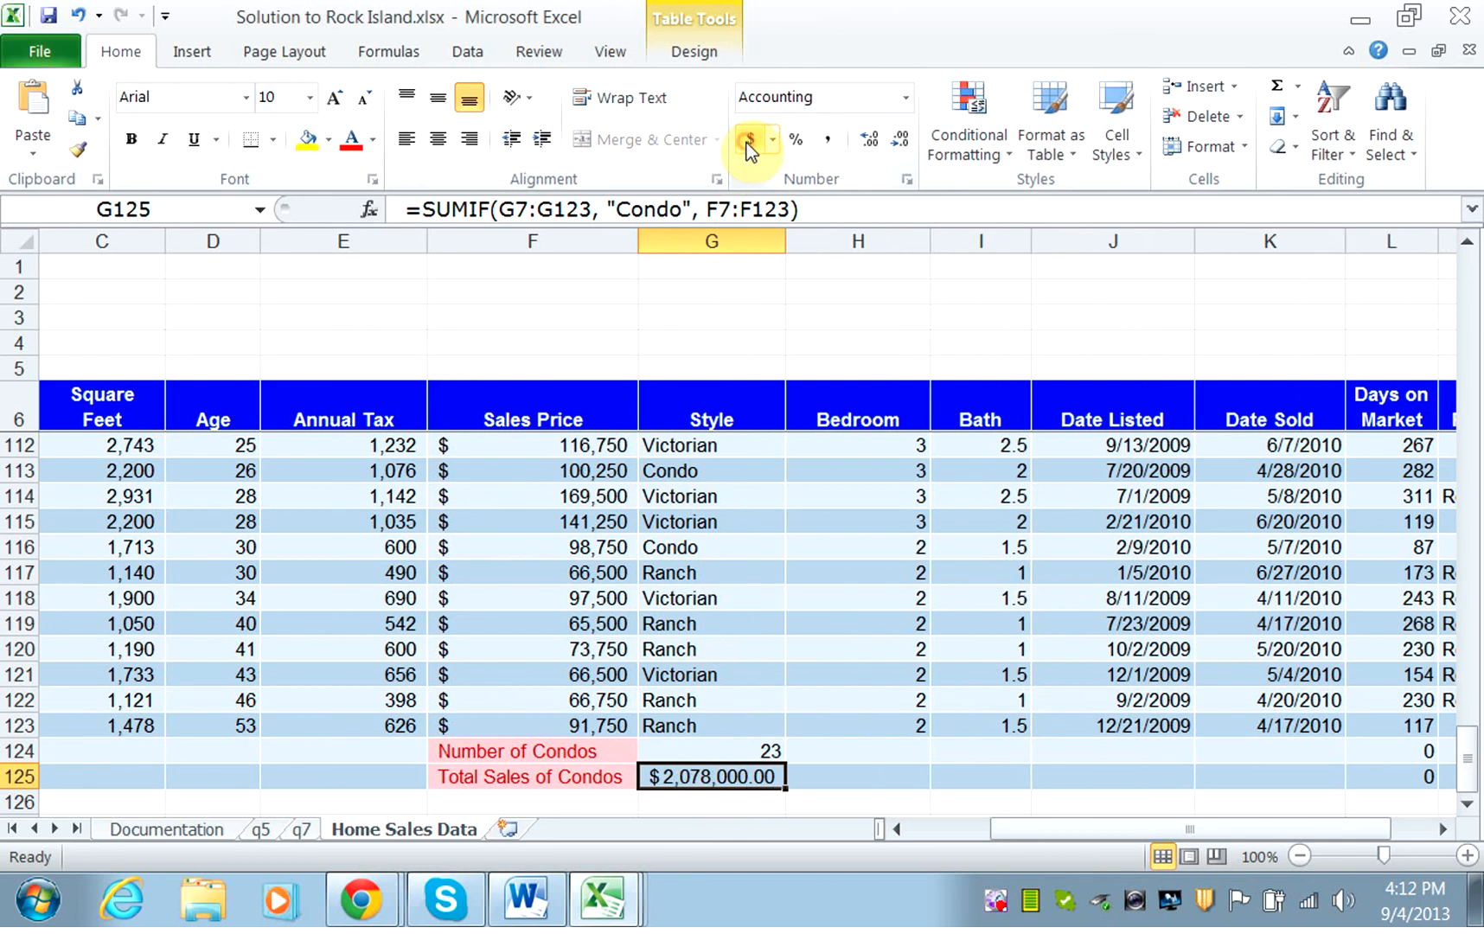
click(898, 147)
click(898, 147)
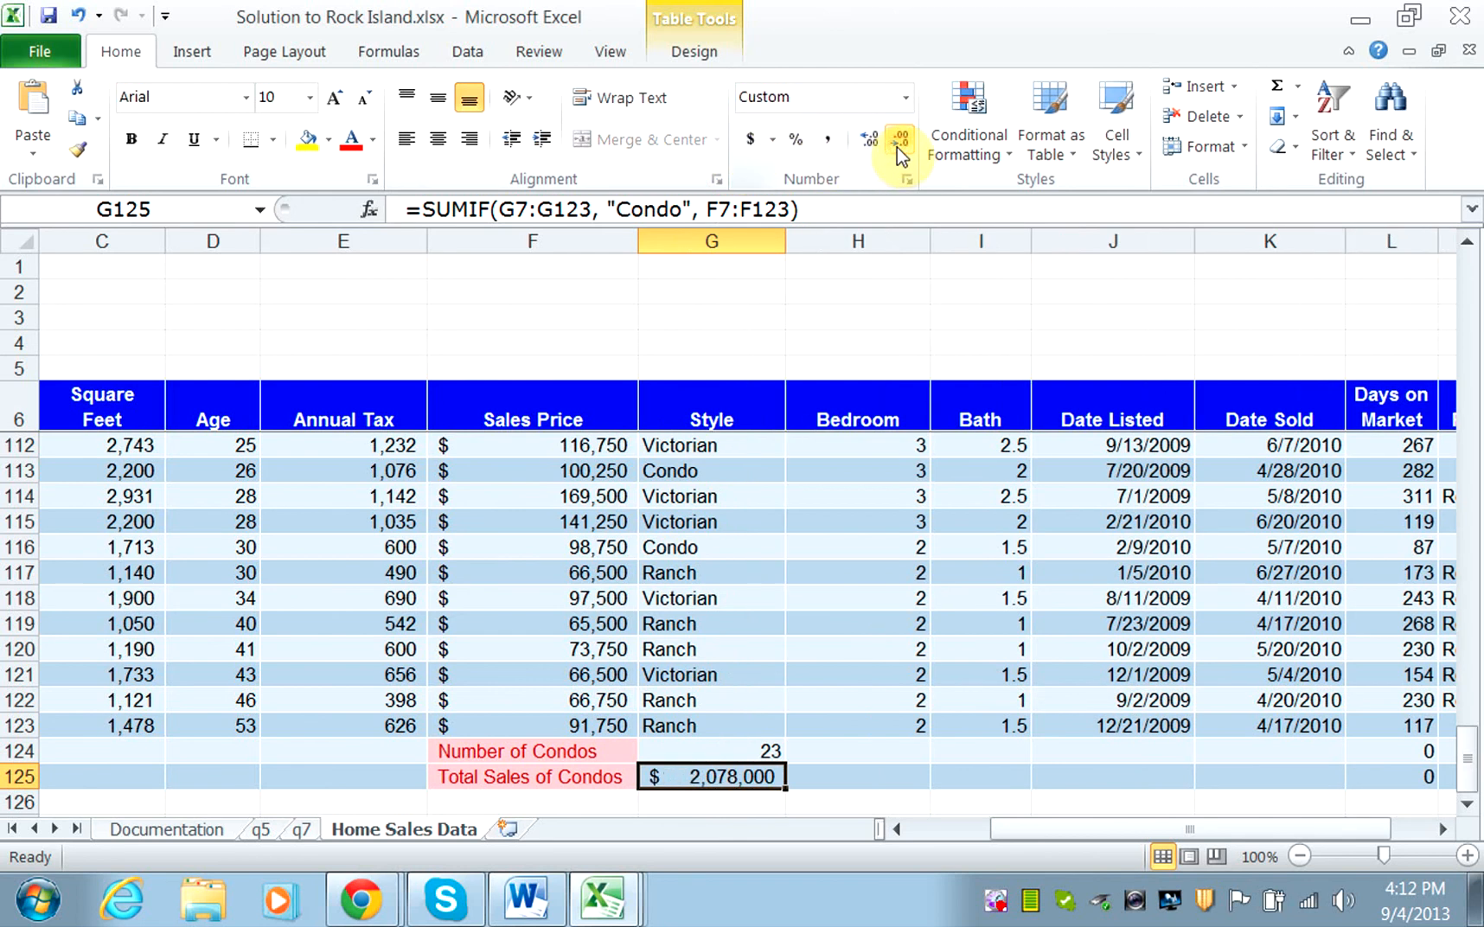
Enter the label "Average Sales Price for Condos" in F126 and widen column F to fit it.
click(551, 805)
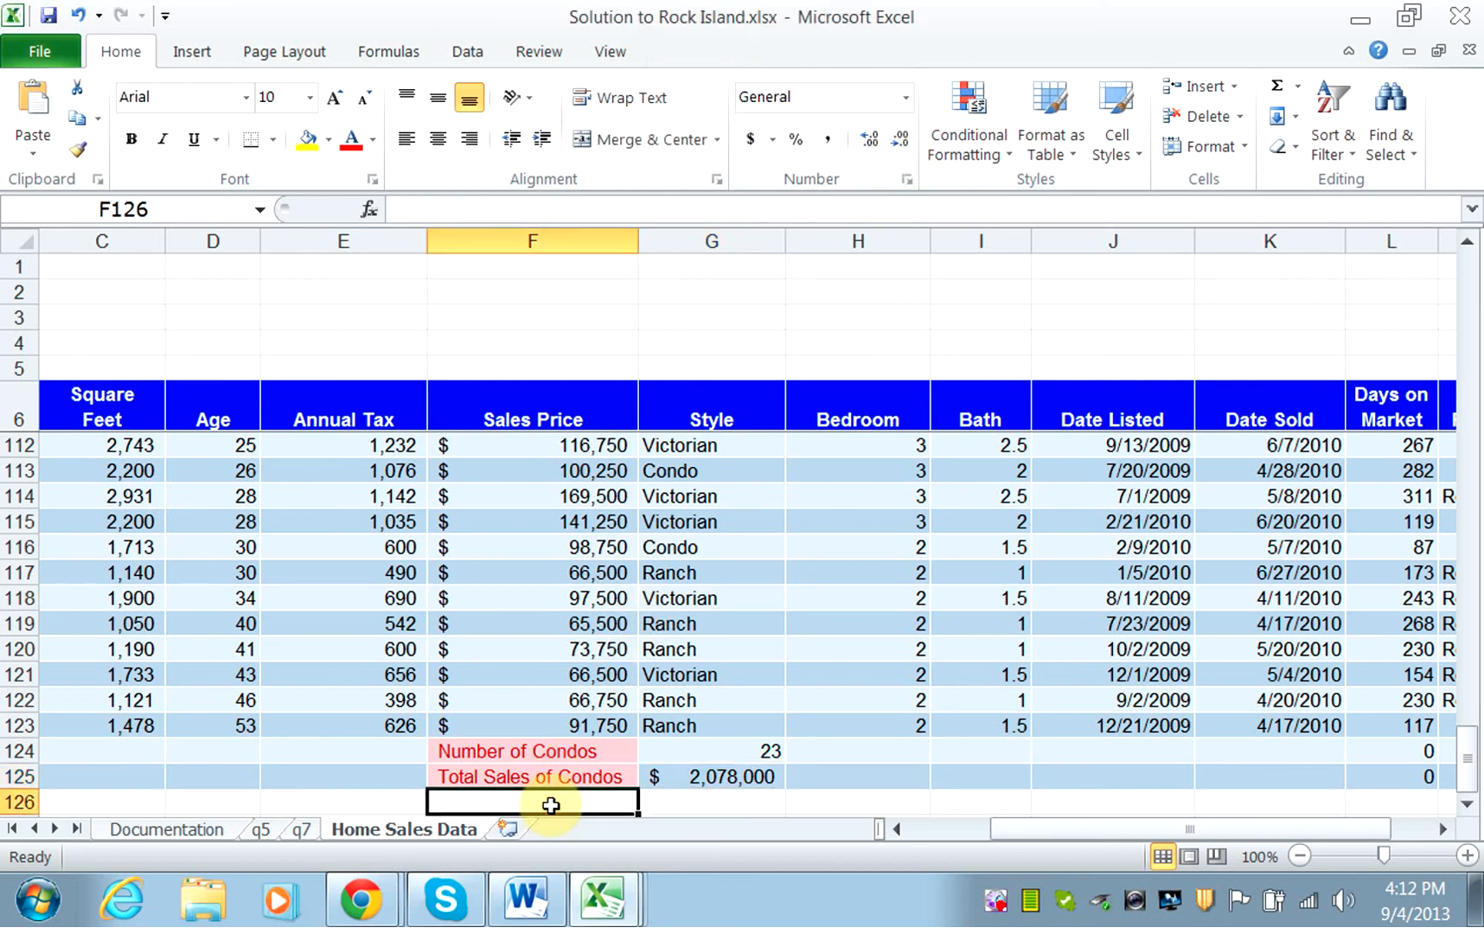
text(A)
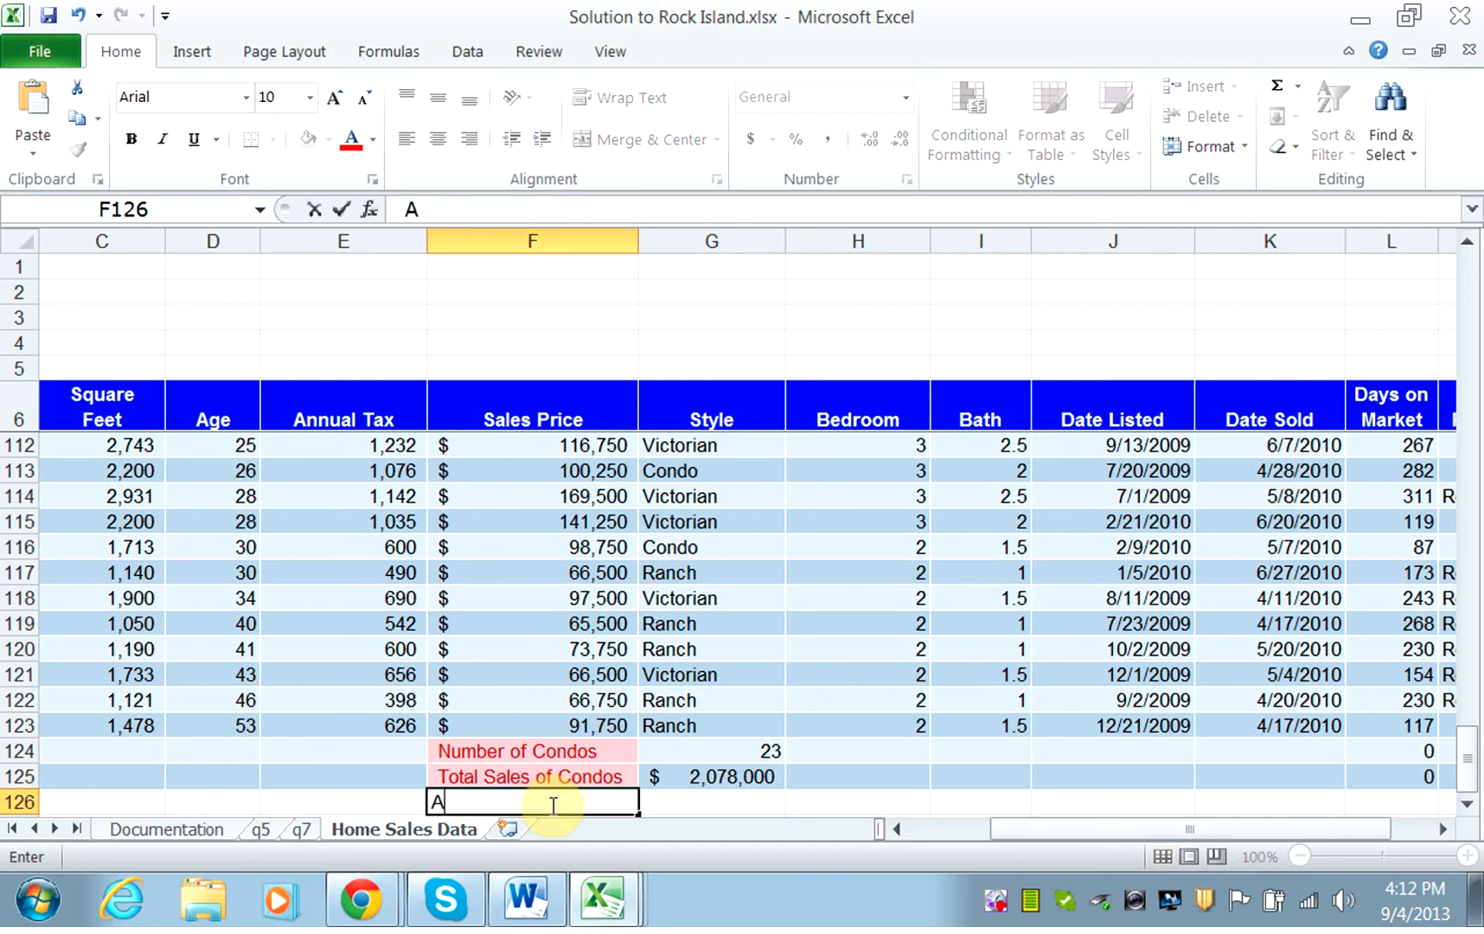
text(verage )
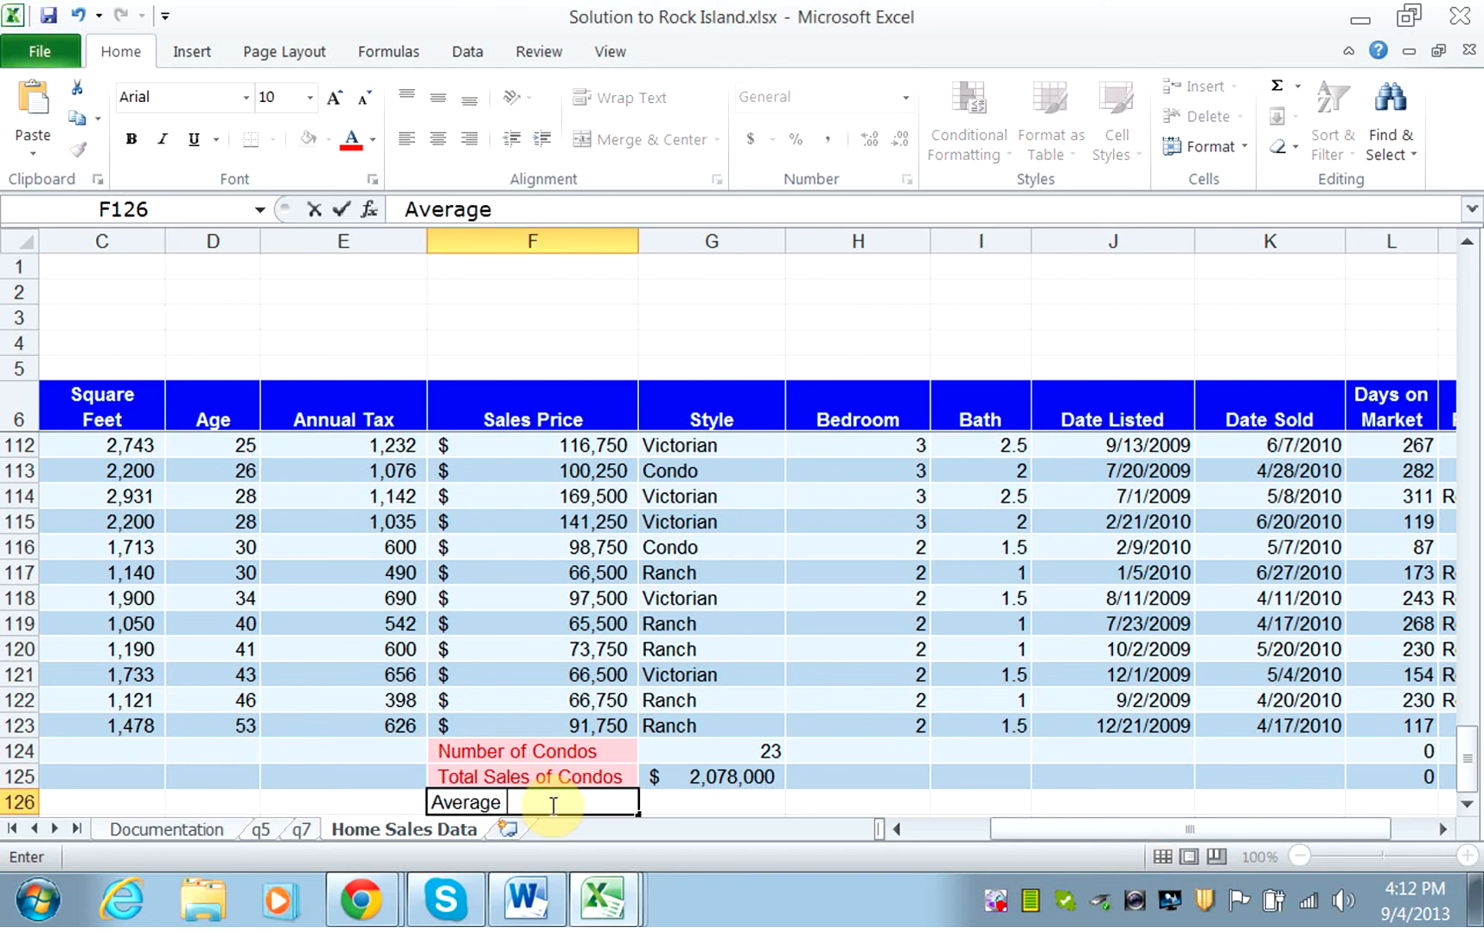
text(Sales P)
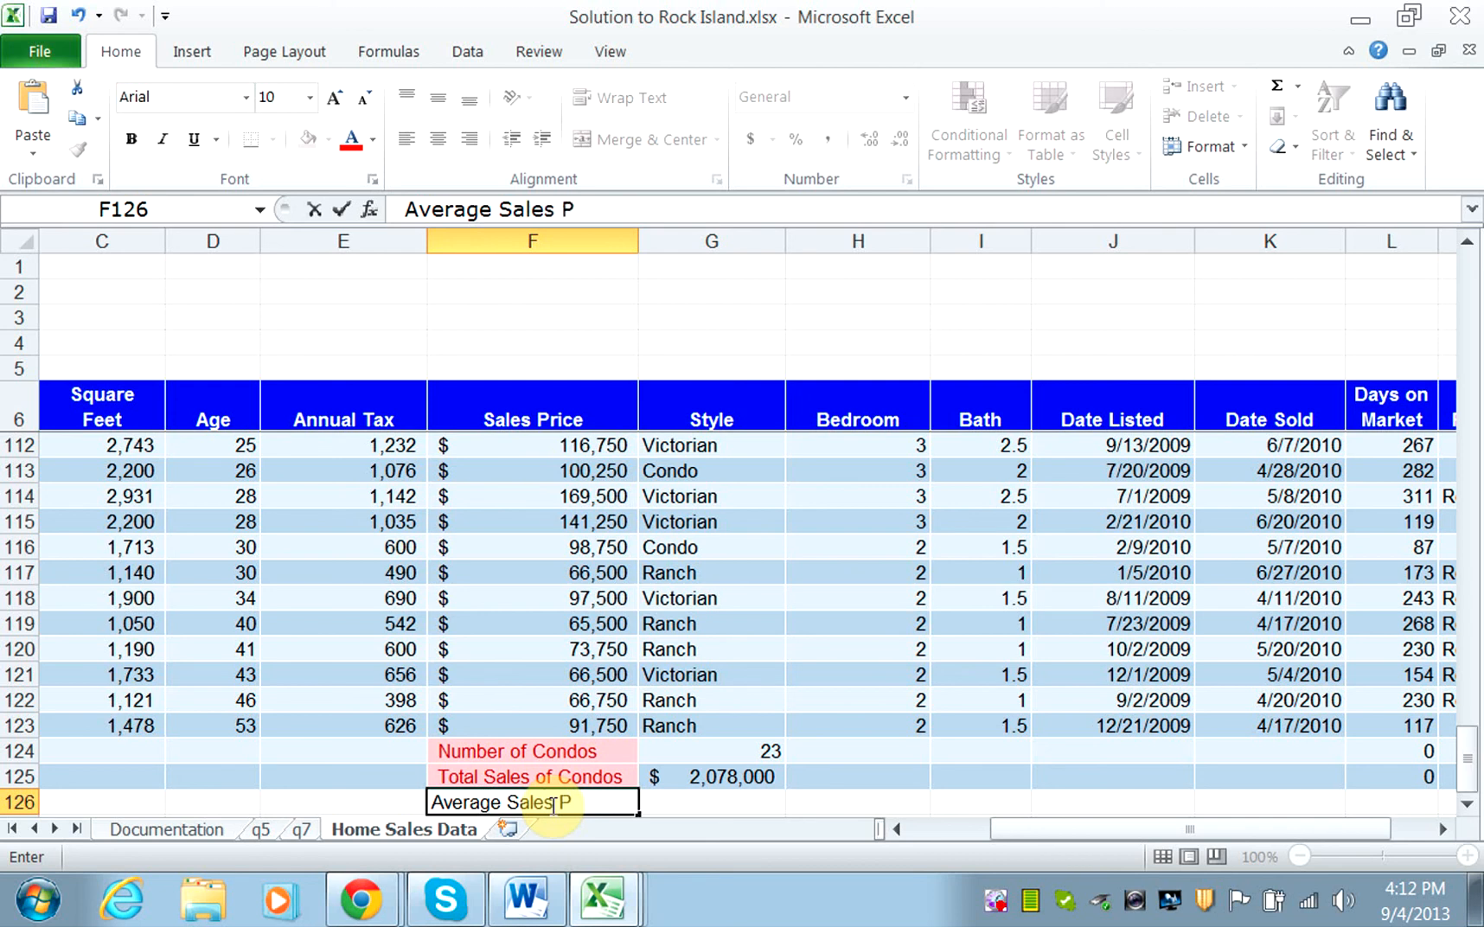
text(rice for C)
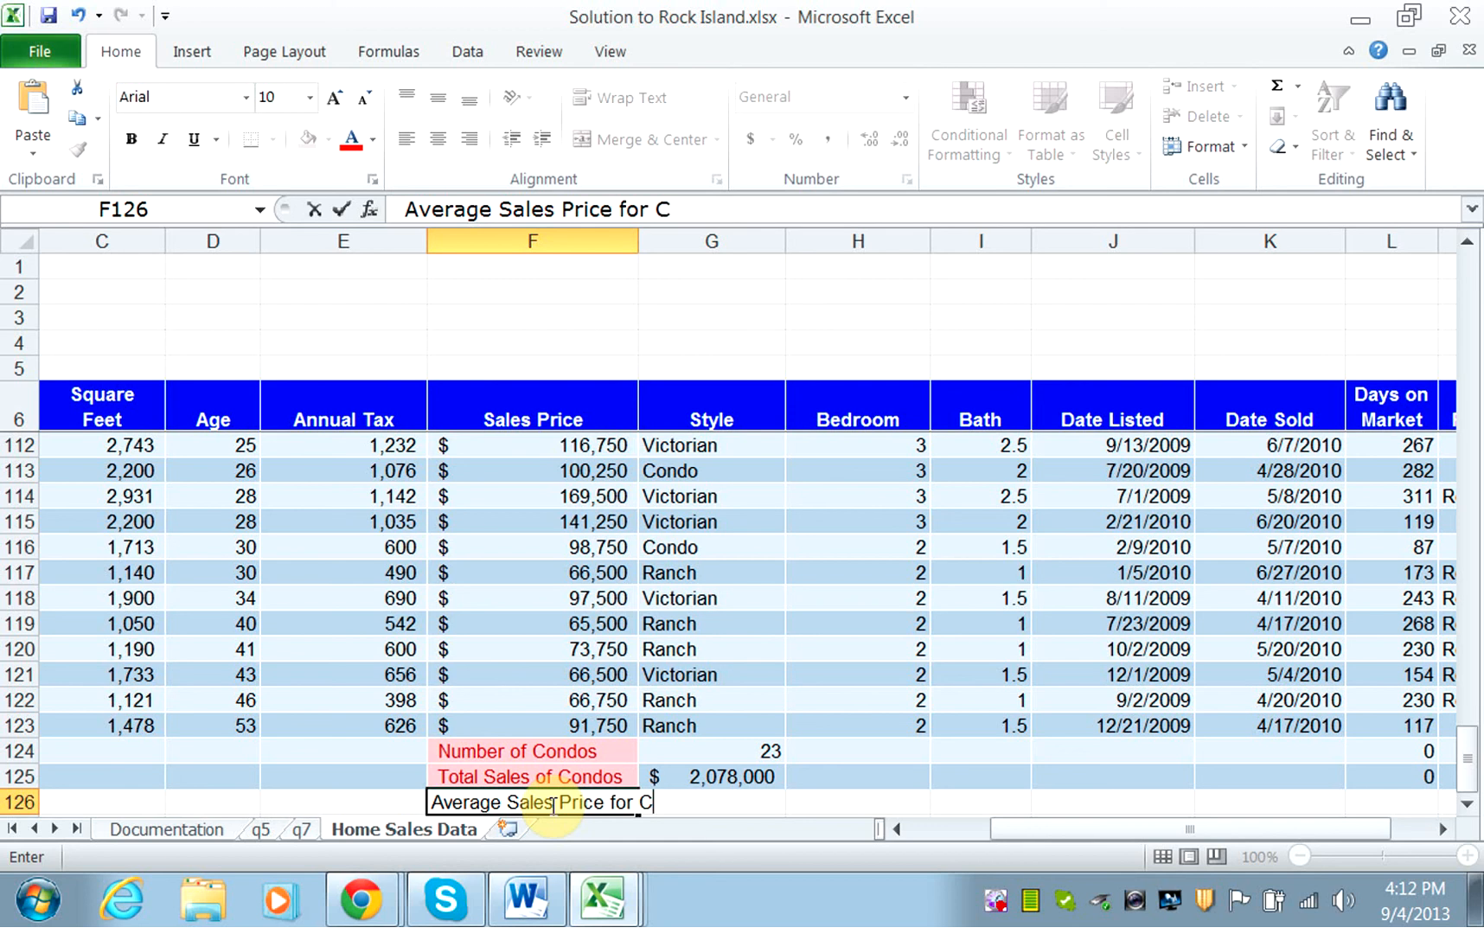
text(ondos)
key(Tab)
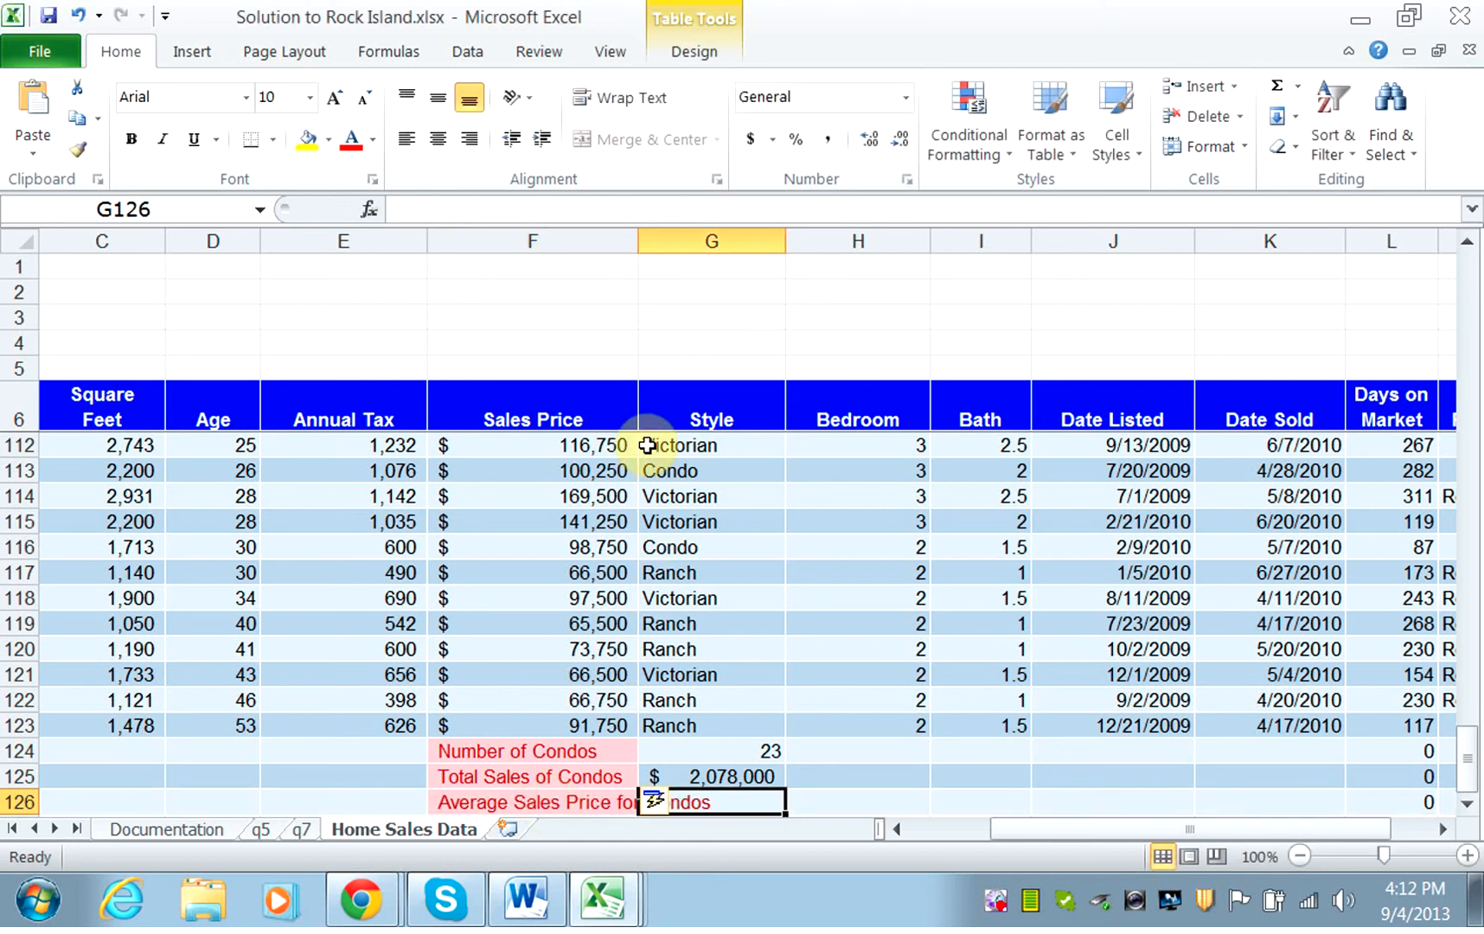
double_click(639, 245)
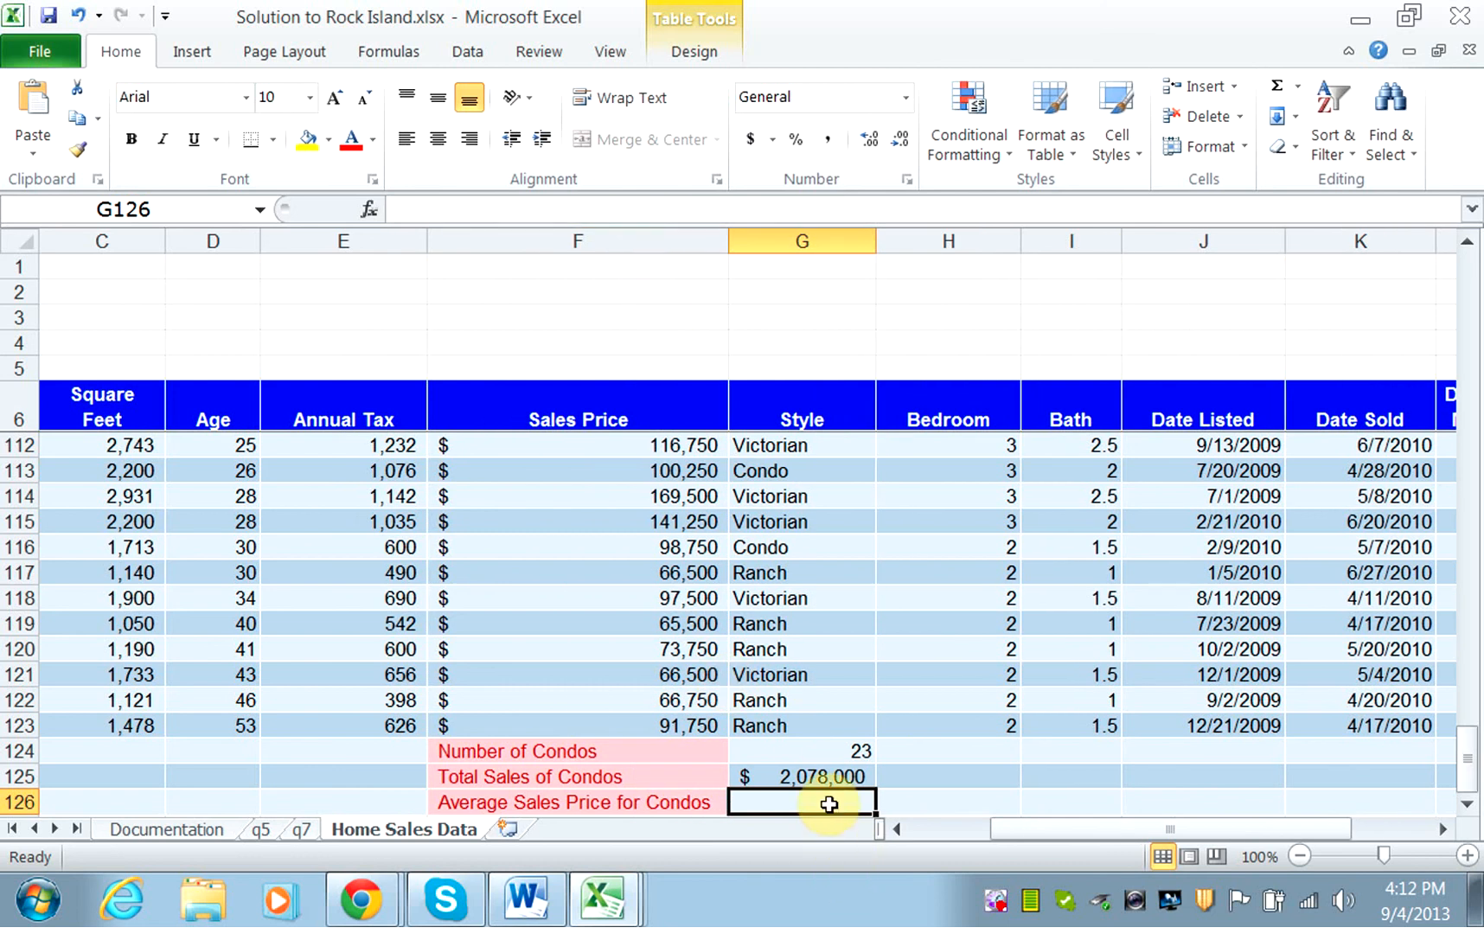
Start an AVERAGEIF formula in G126 with the Style cells G7:G123 as its range.
text(=a)
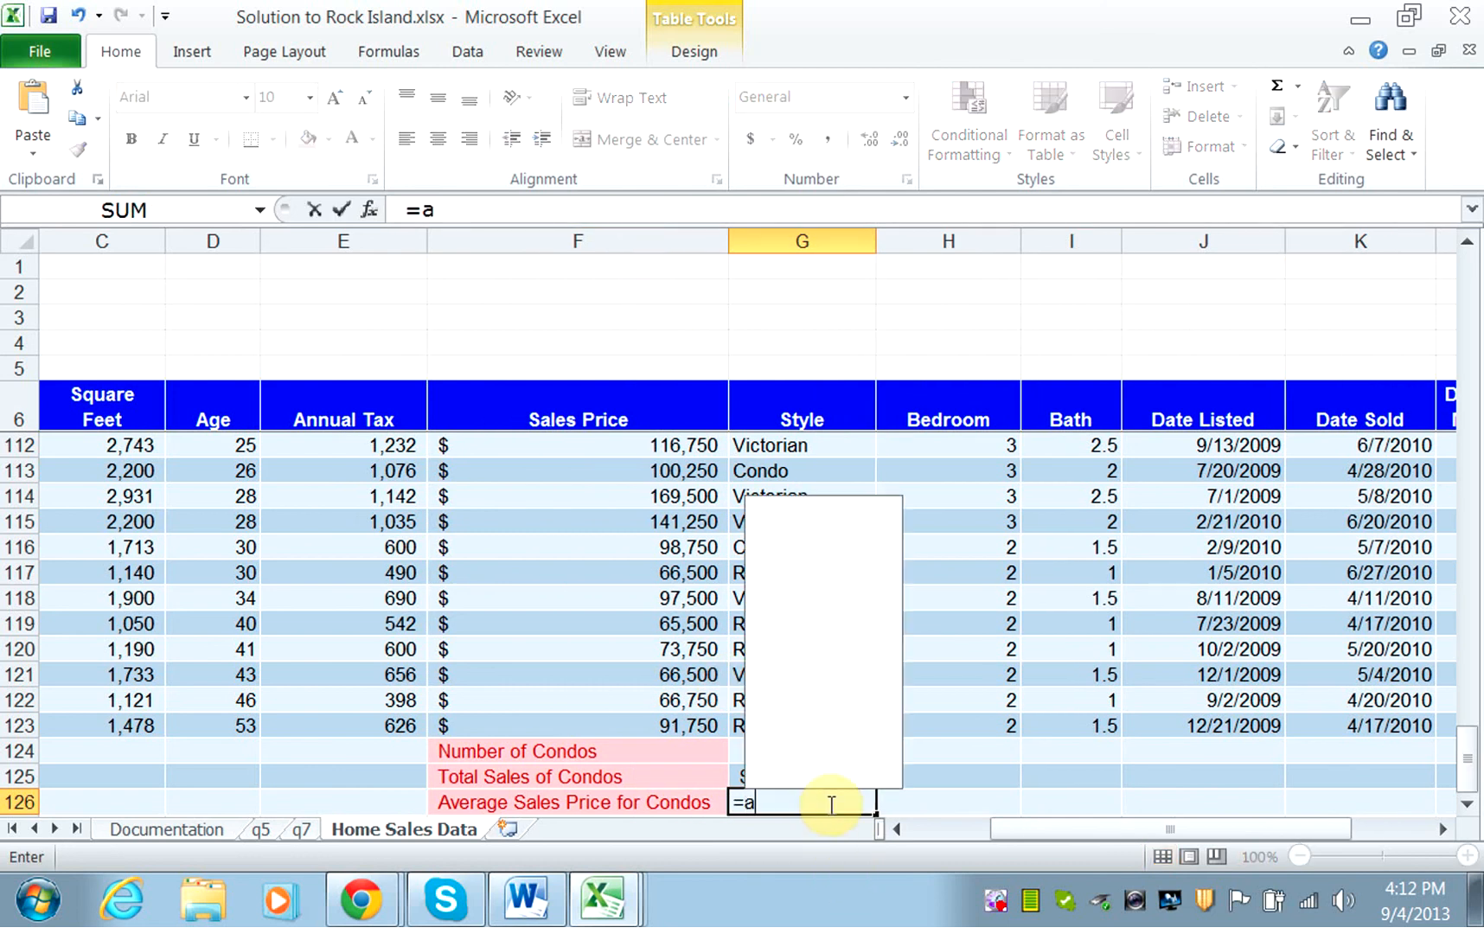
text(verag)
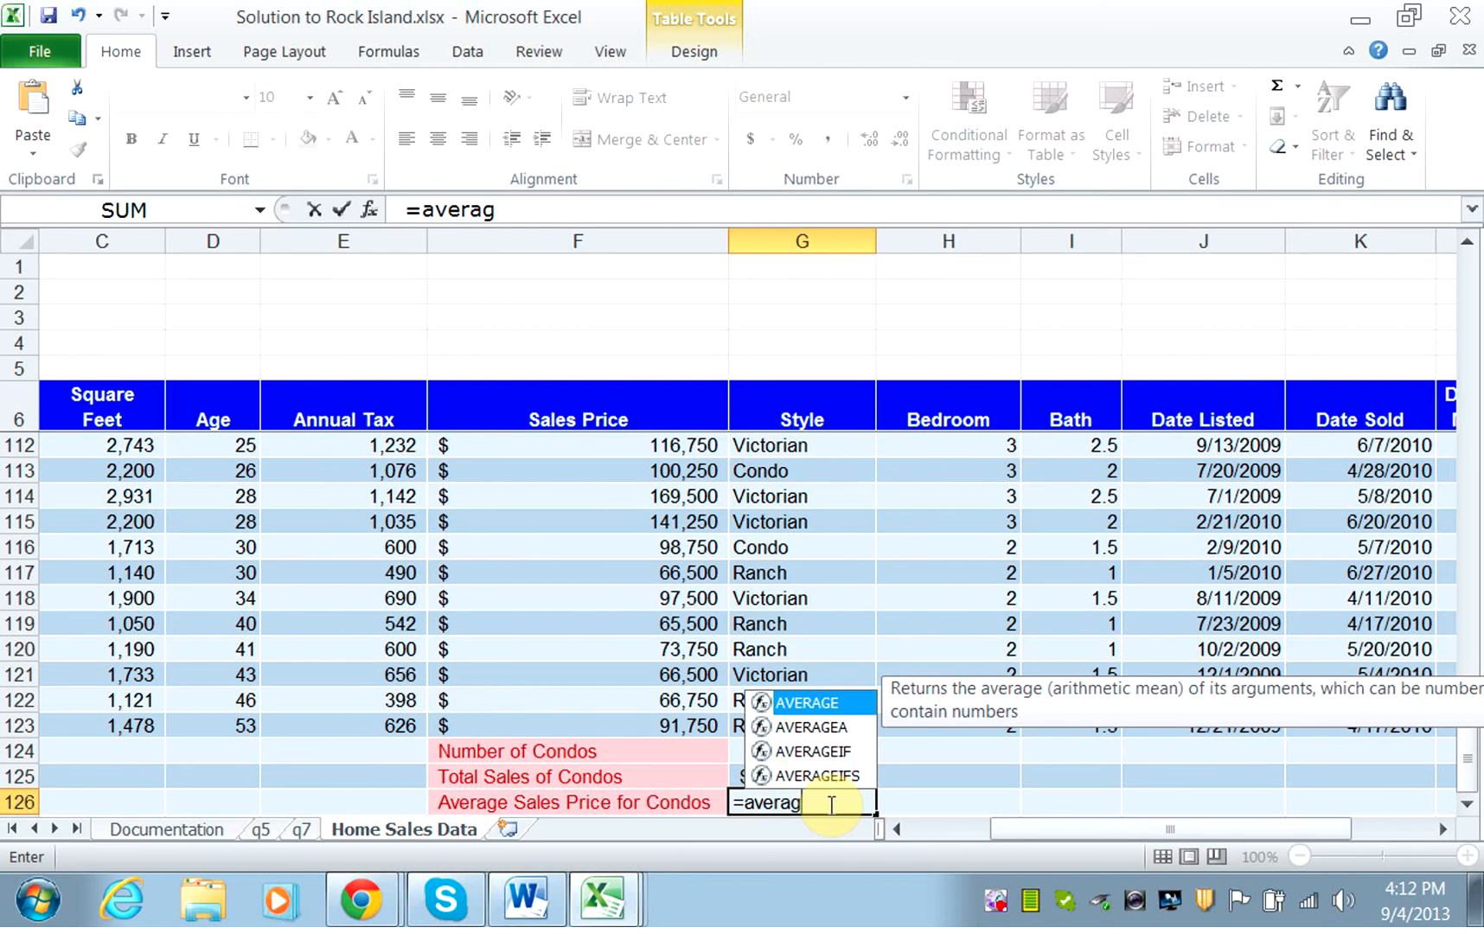
text(if)
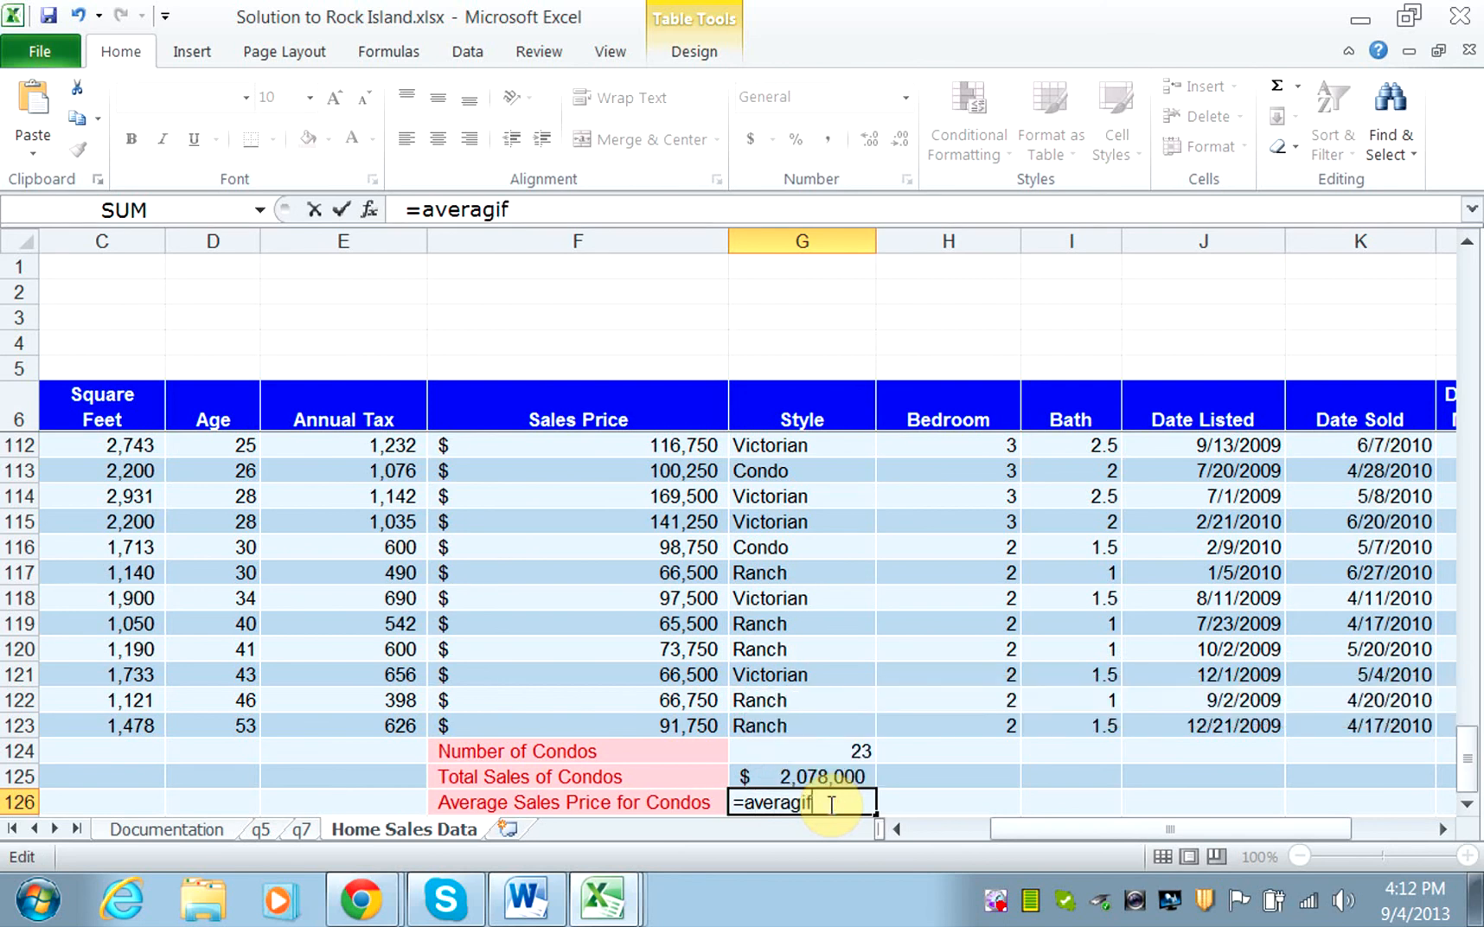
text(()
key(BackSpace)
key(BackSpace)
key(BackSpace)
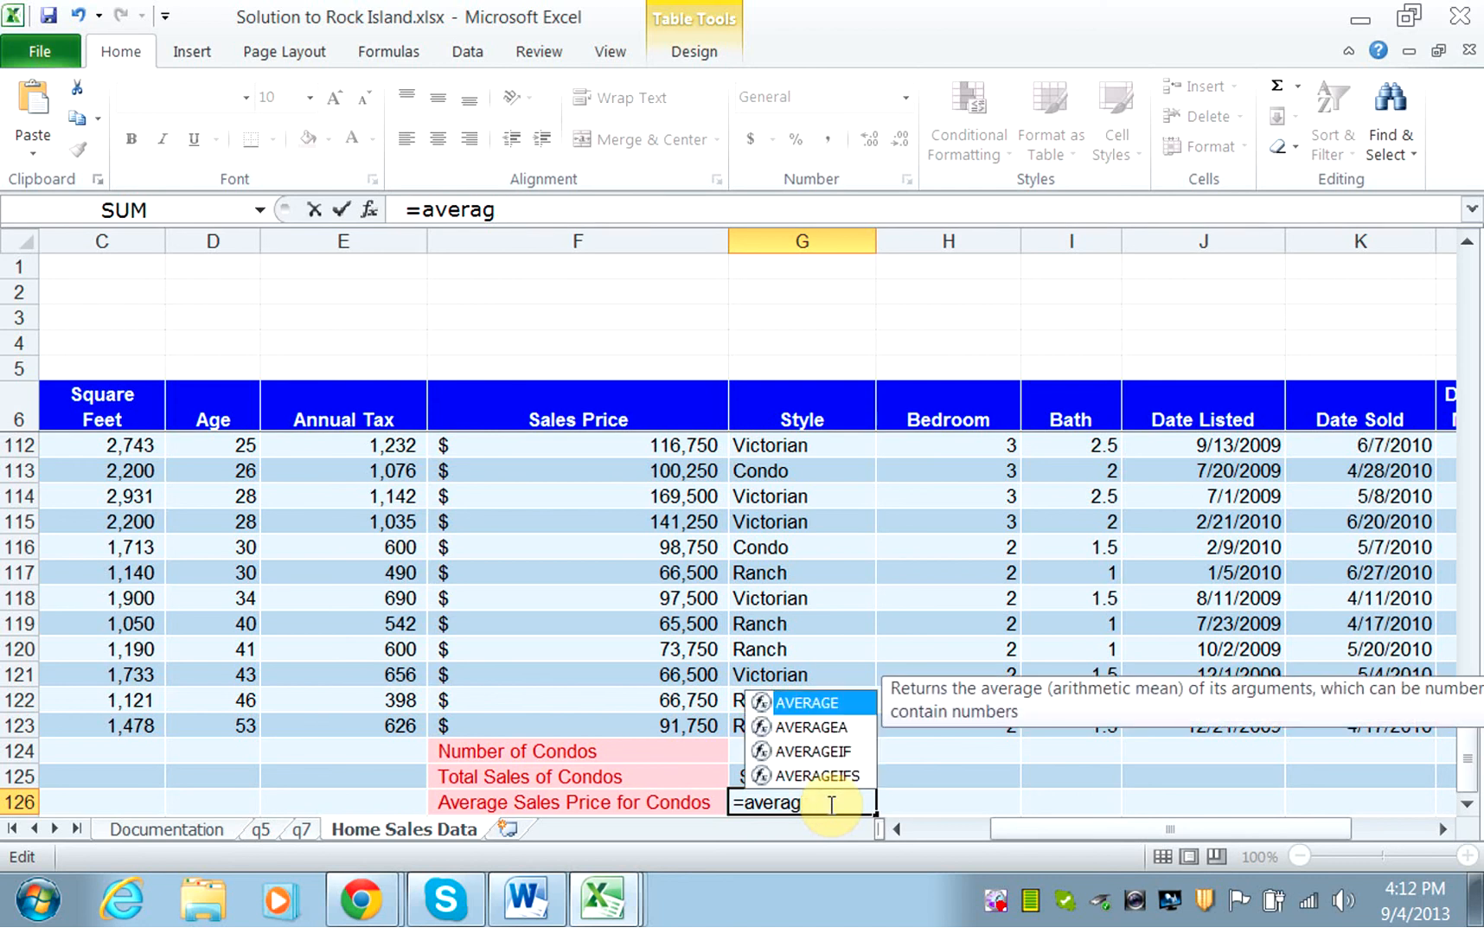
text(eif)
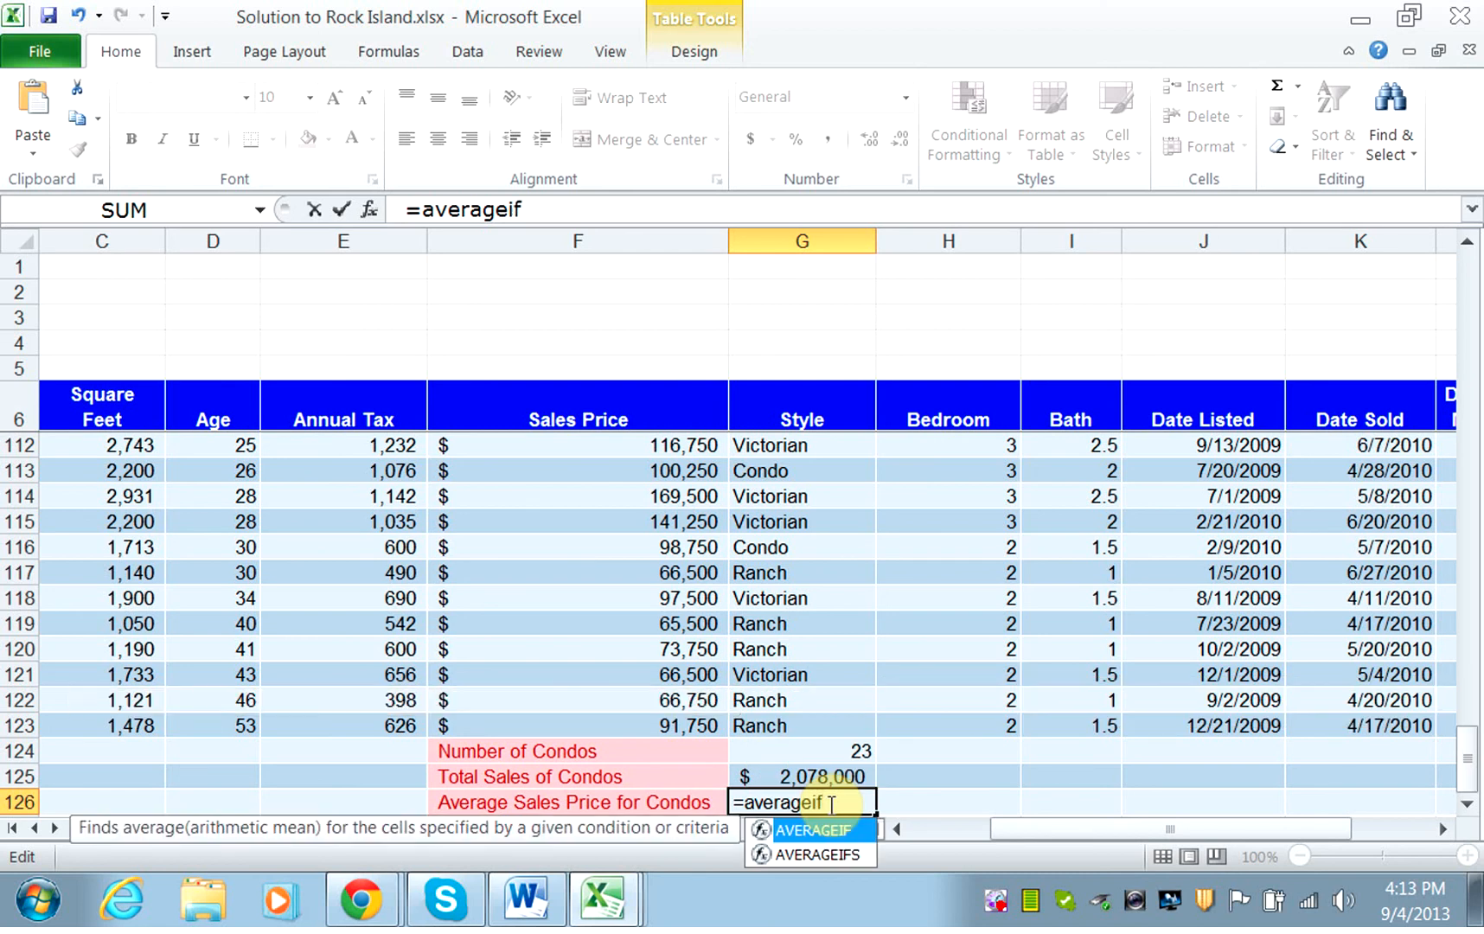
text(()
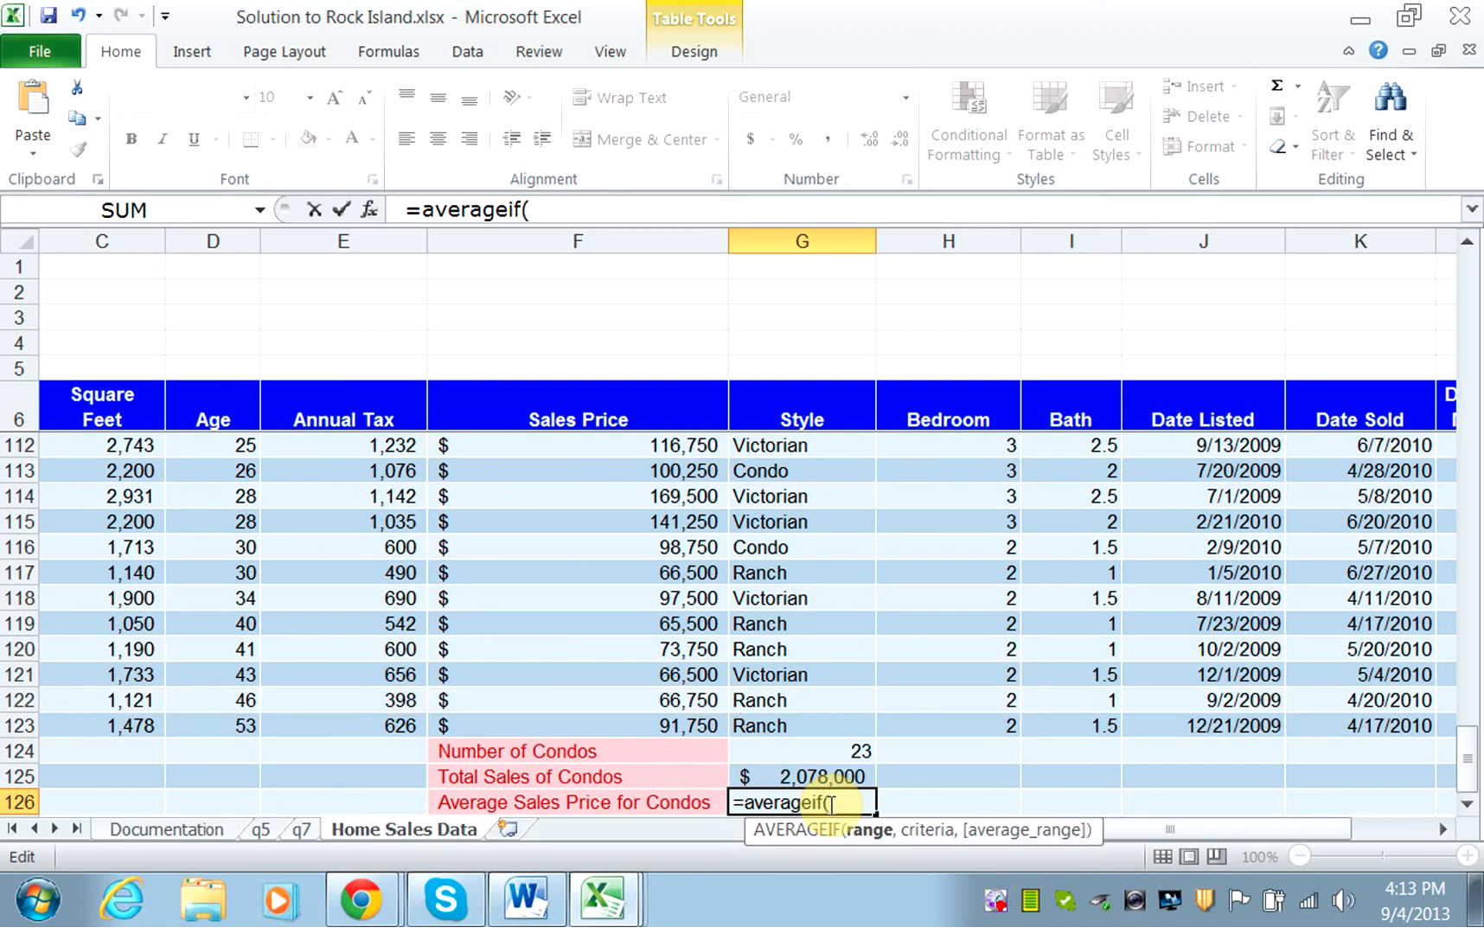
drag(1467, 768, 1467, 214)
drag(769, 445, 804, 706)
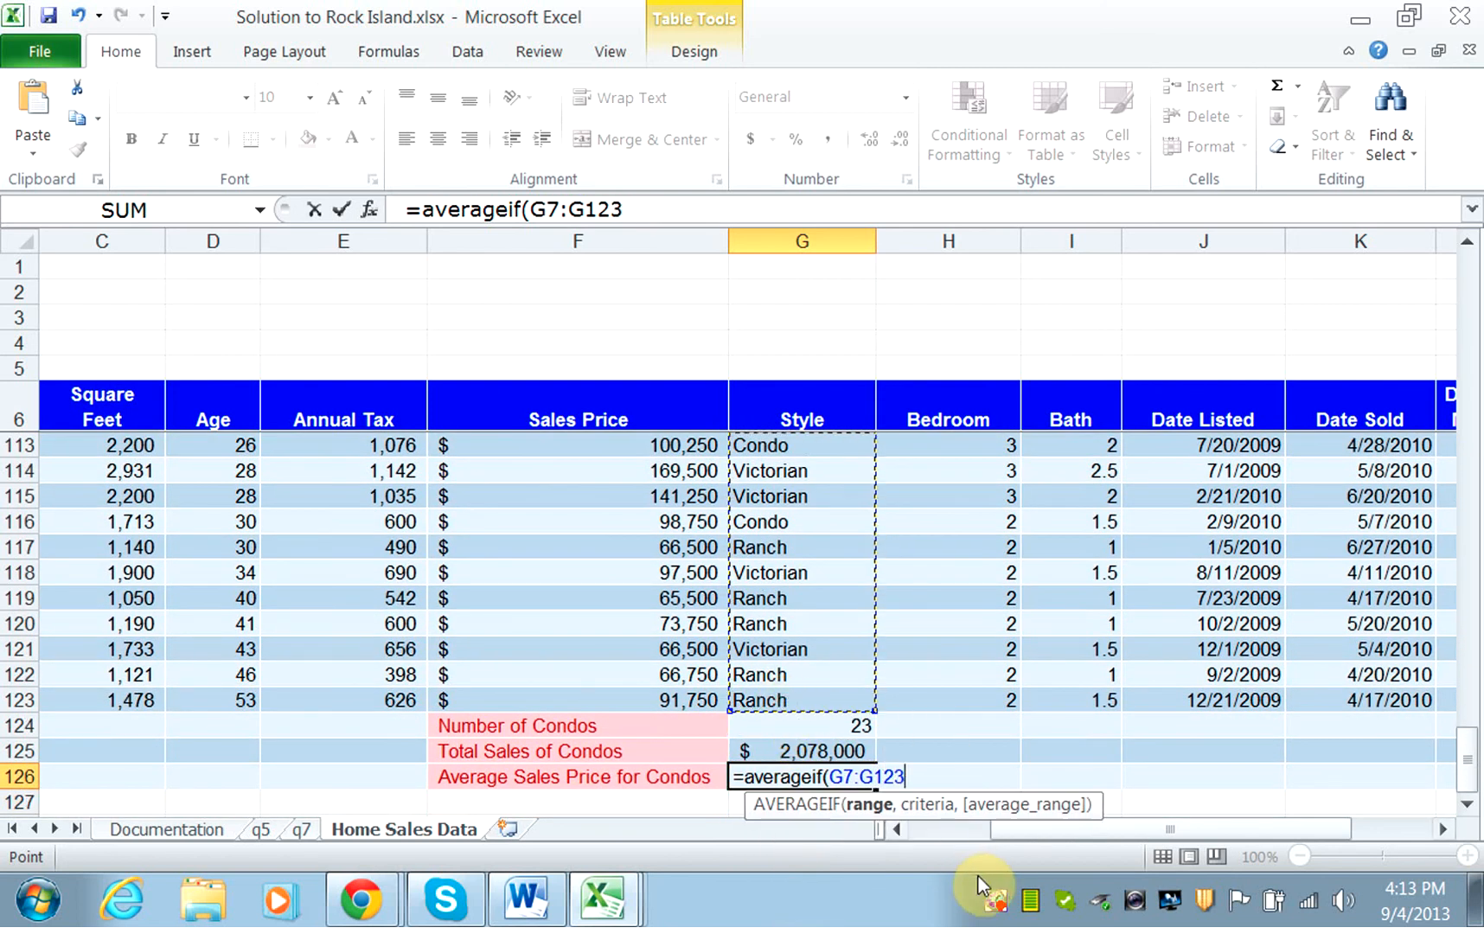
text(,)
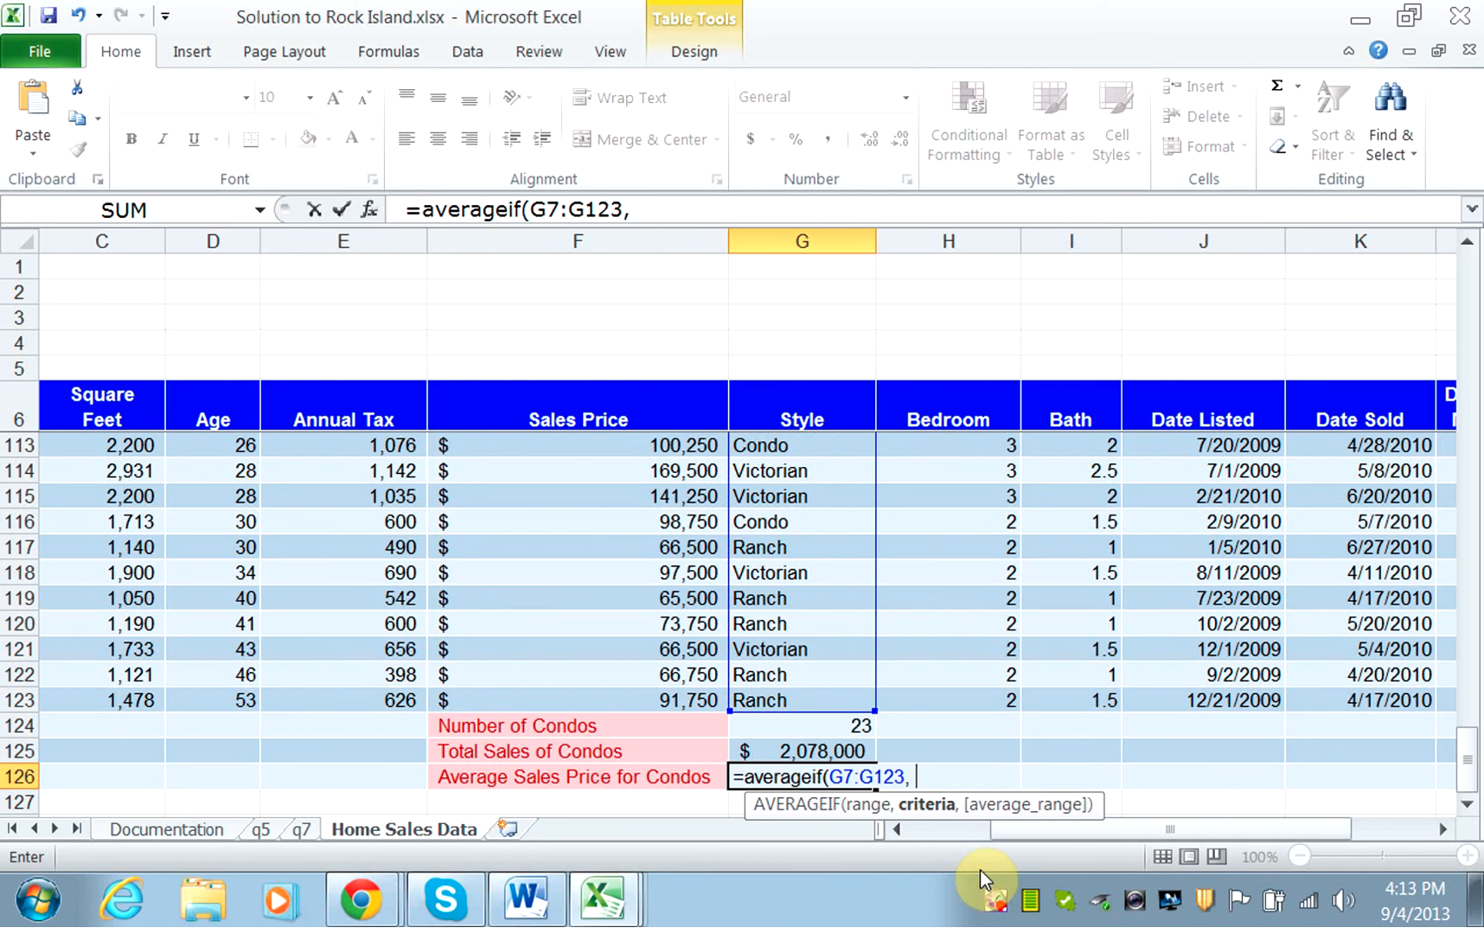
text( "Copndo)
Add "Condo" as the criteria of the AVERAGEIF formula in G126, followed by a comma for the average range.
key(BackSpace)
key(BackSpace)
key(BackSpace)
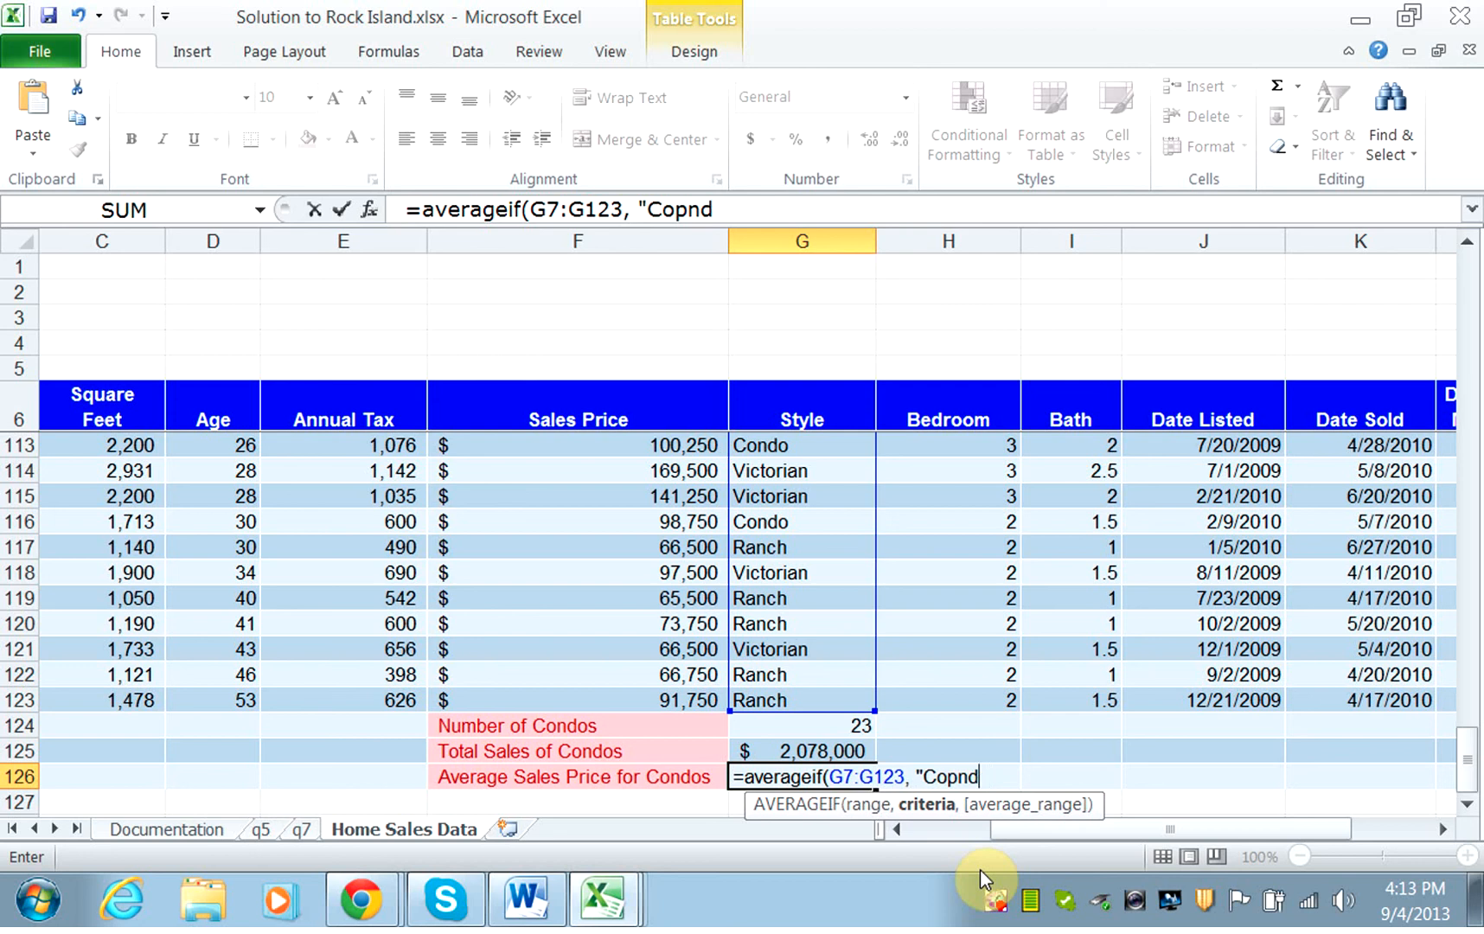
key(BackSpace)
text(ndo",)
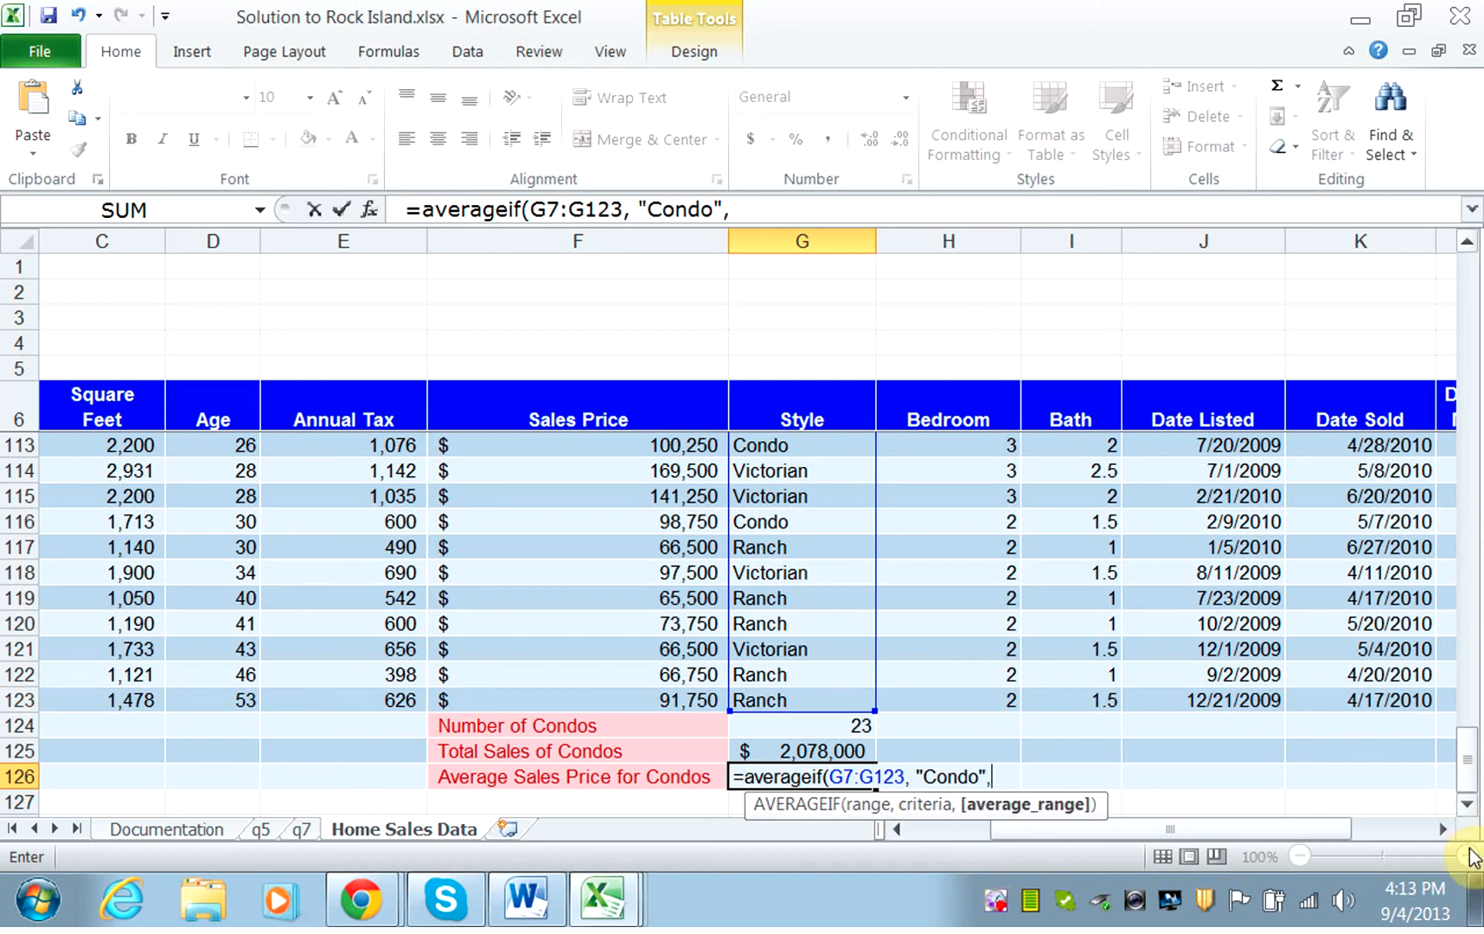
Add the Sales Price cells F7:F123 as the average range, close the AVERAGEIF formula, and enter it.
drag(1467, 787, 1462, 47)
drag(686, 444, 691, 695)
text())
key(Return)
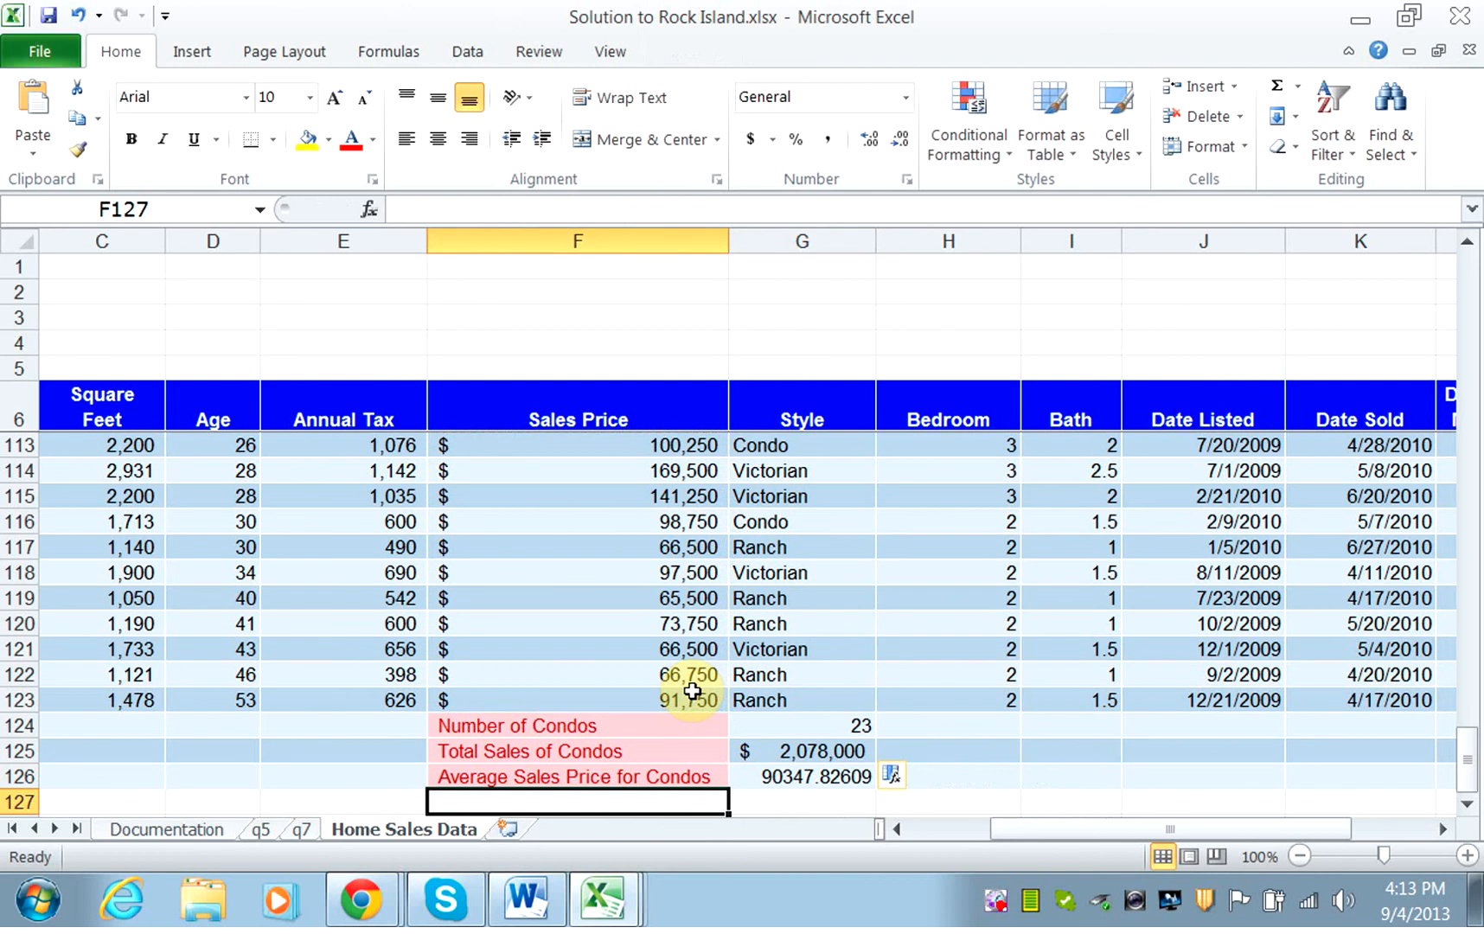
Copy the number format of the Total Sales of Condos value in G125 to G126 with Format Painter.
click(776, 752)
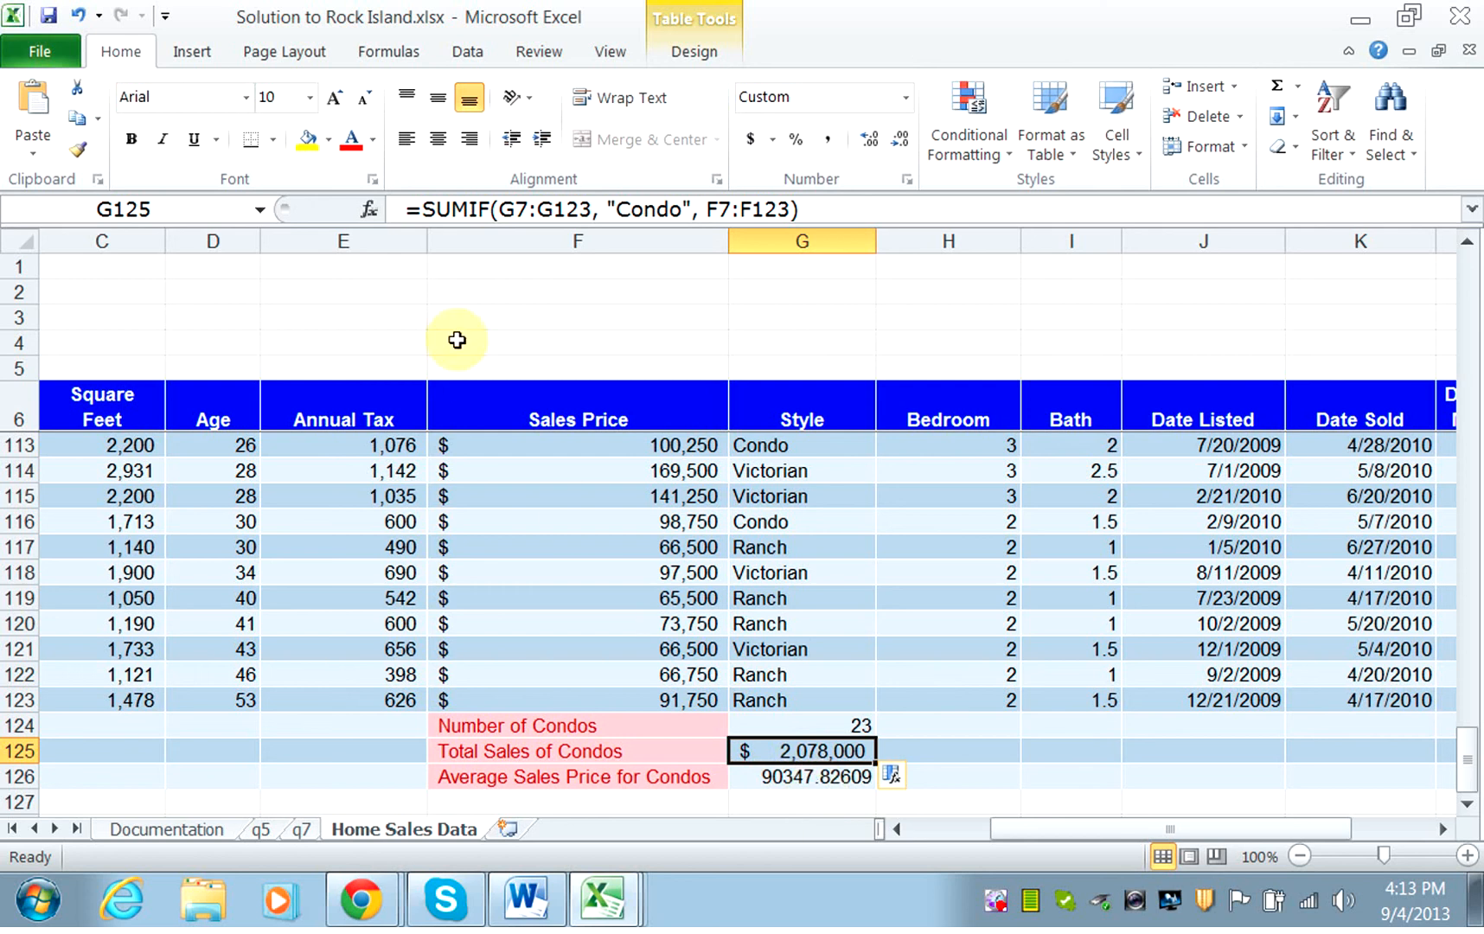
click(78, 153)
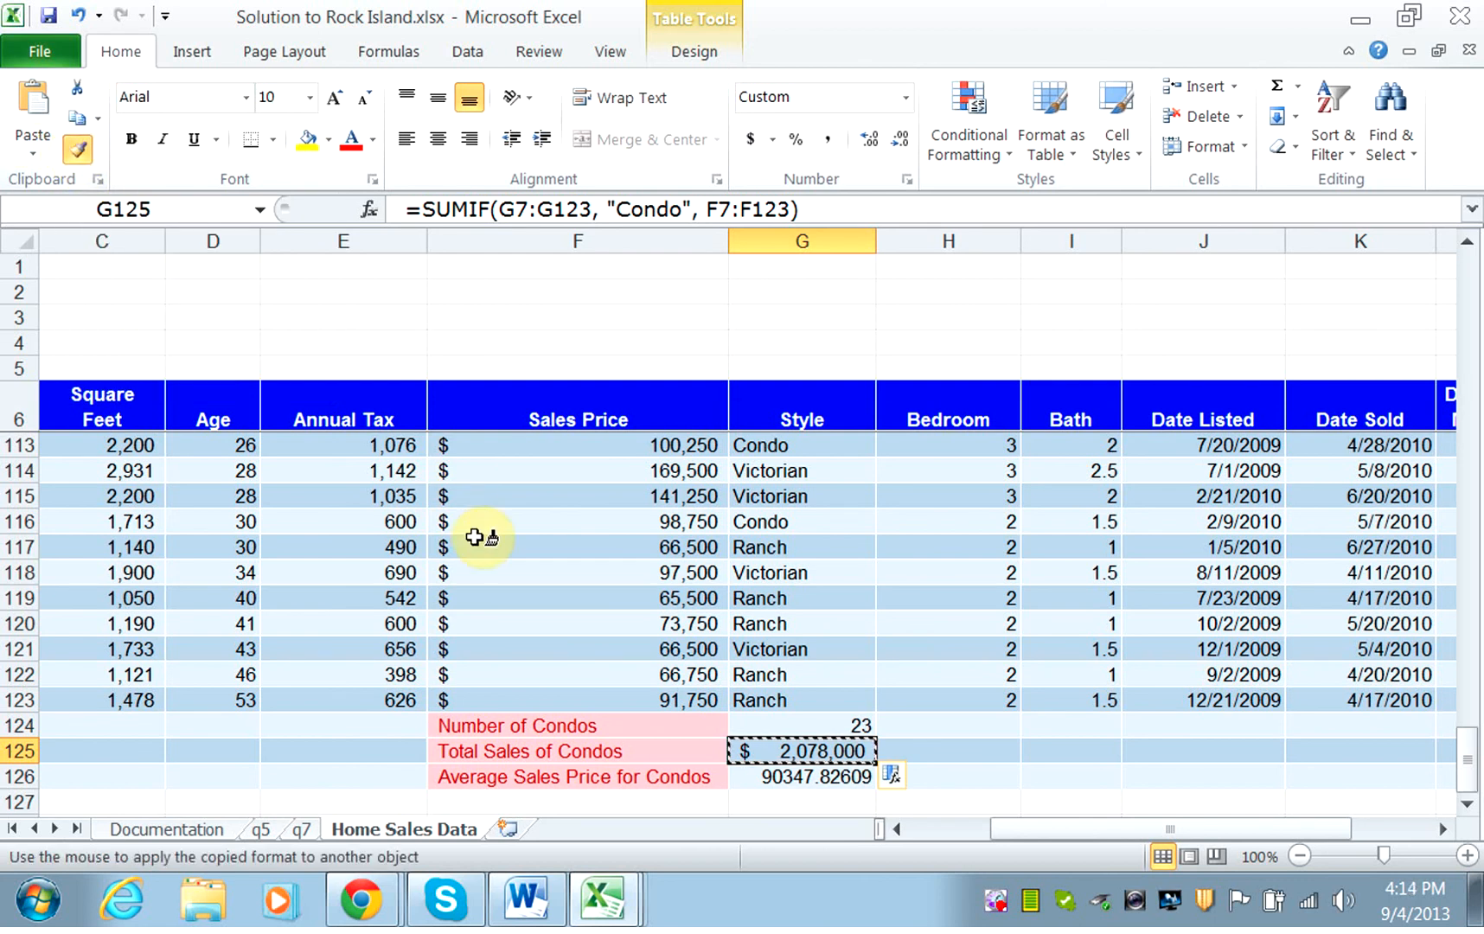
click(792, 781)
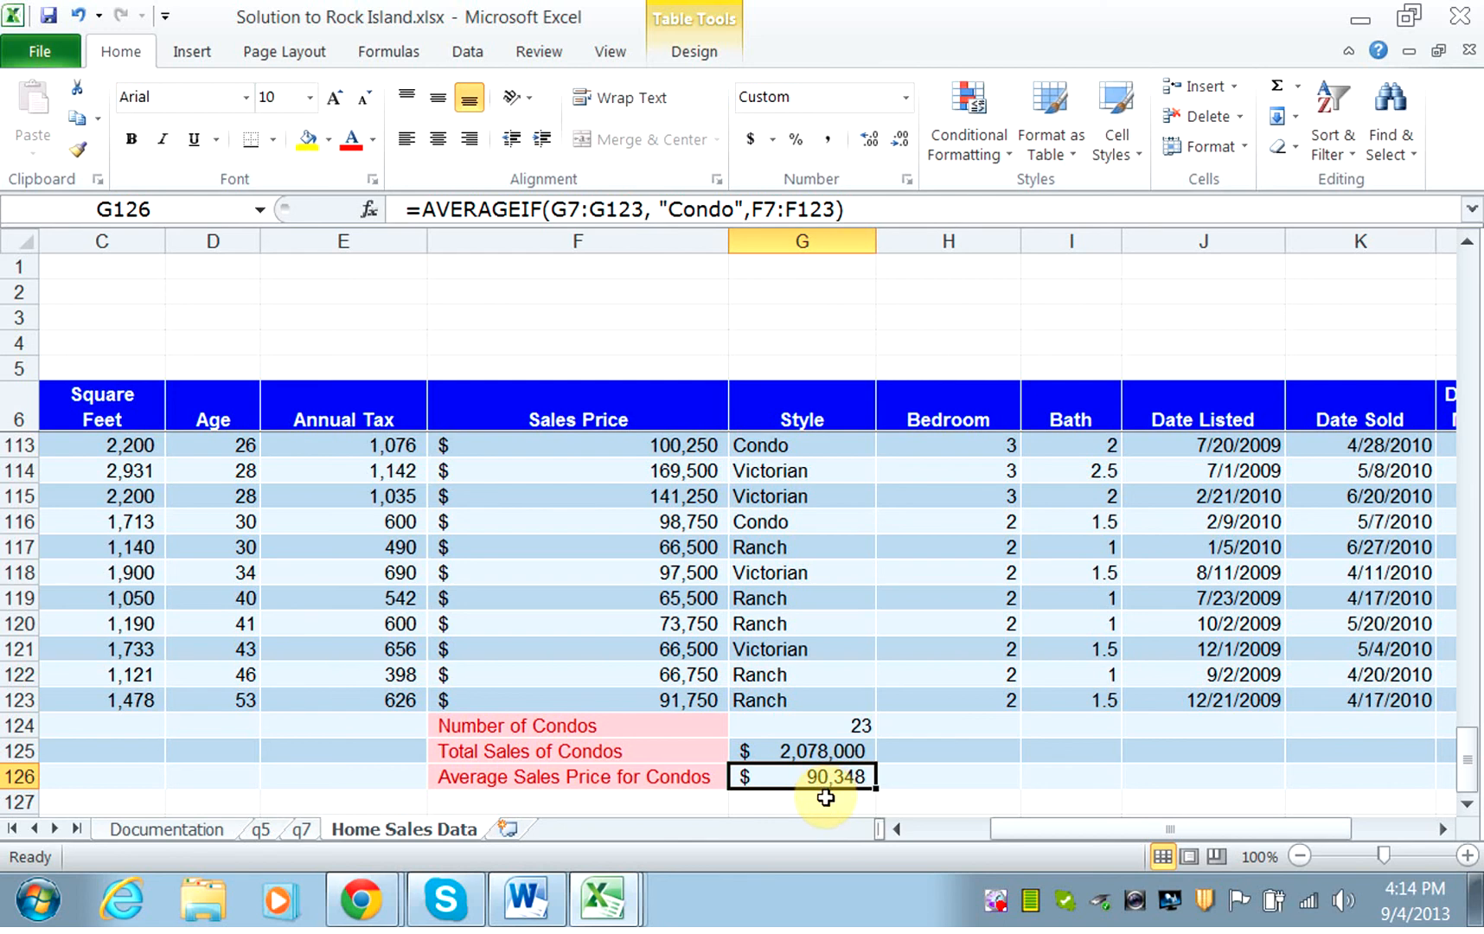
Compare the condo summaries with the Condo row of the q7 PivotTable, and return to the Home Sales Data sheet.
click(297, 833)
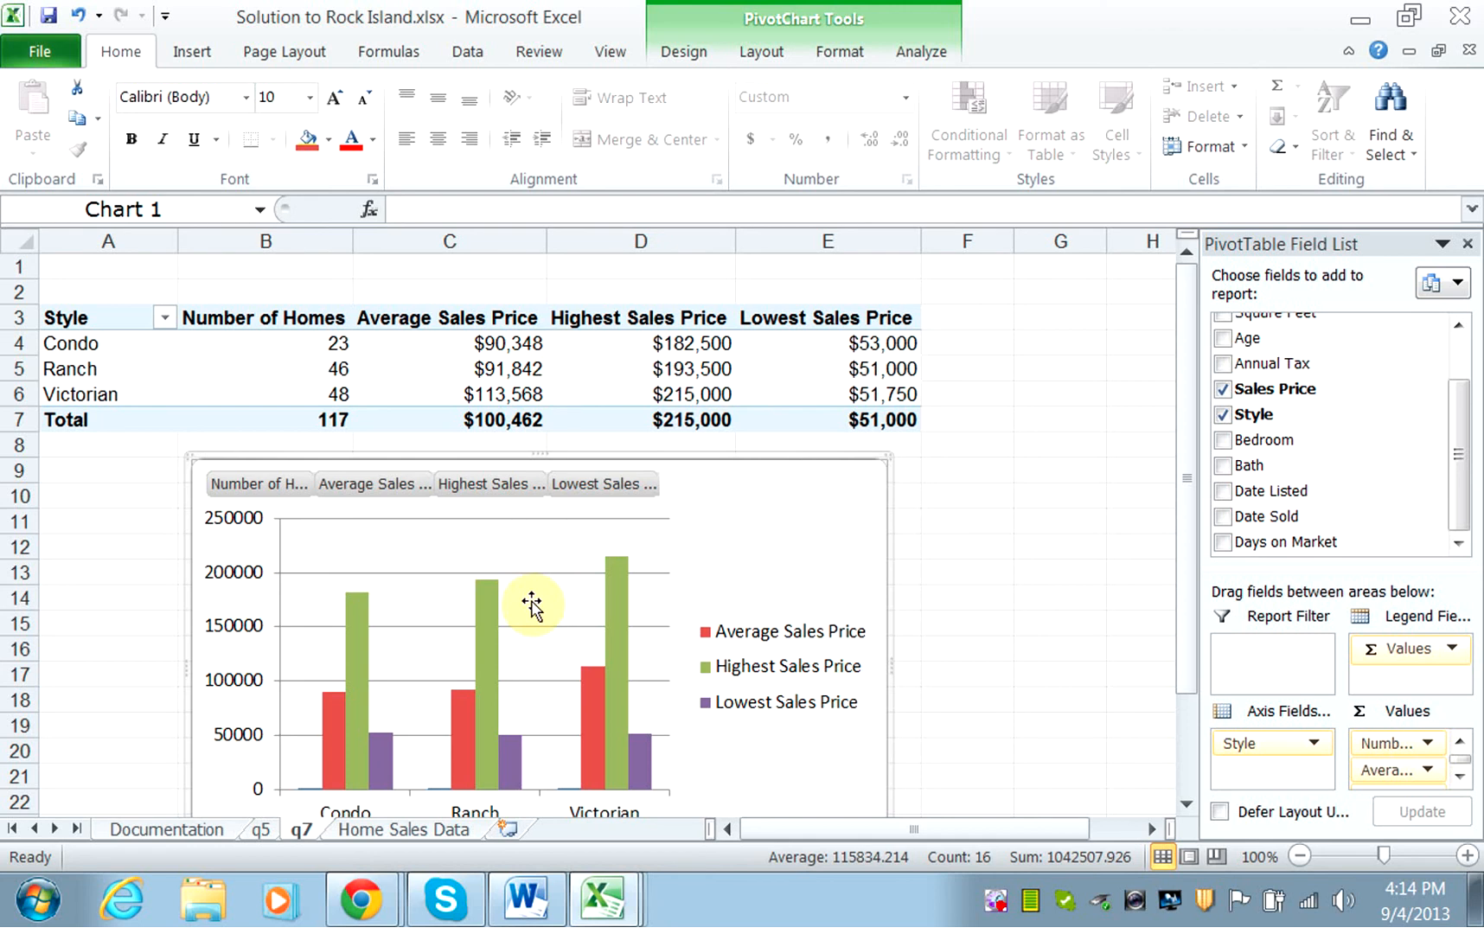
click(401, 828)
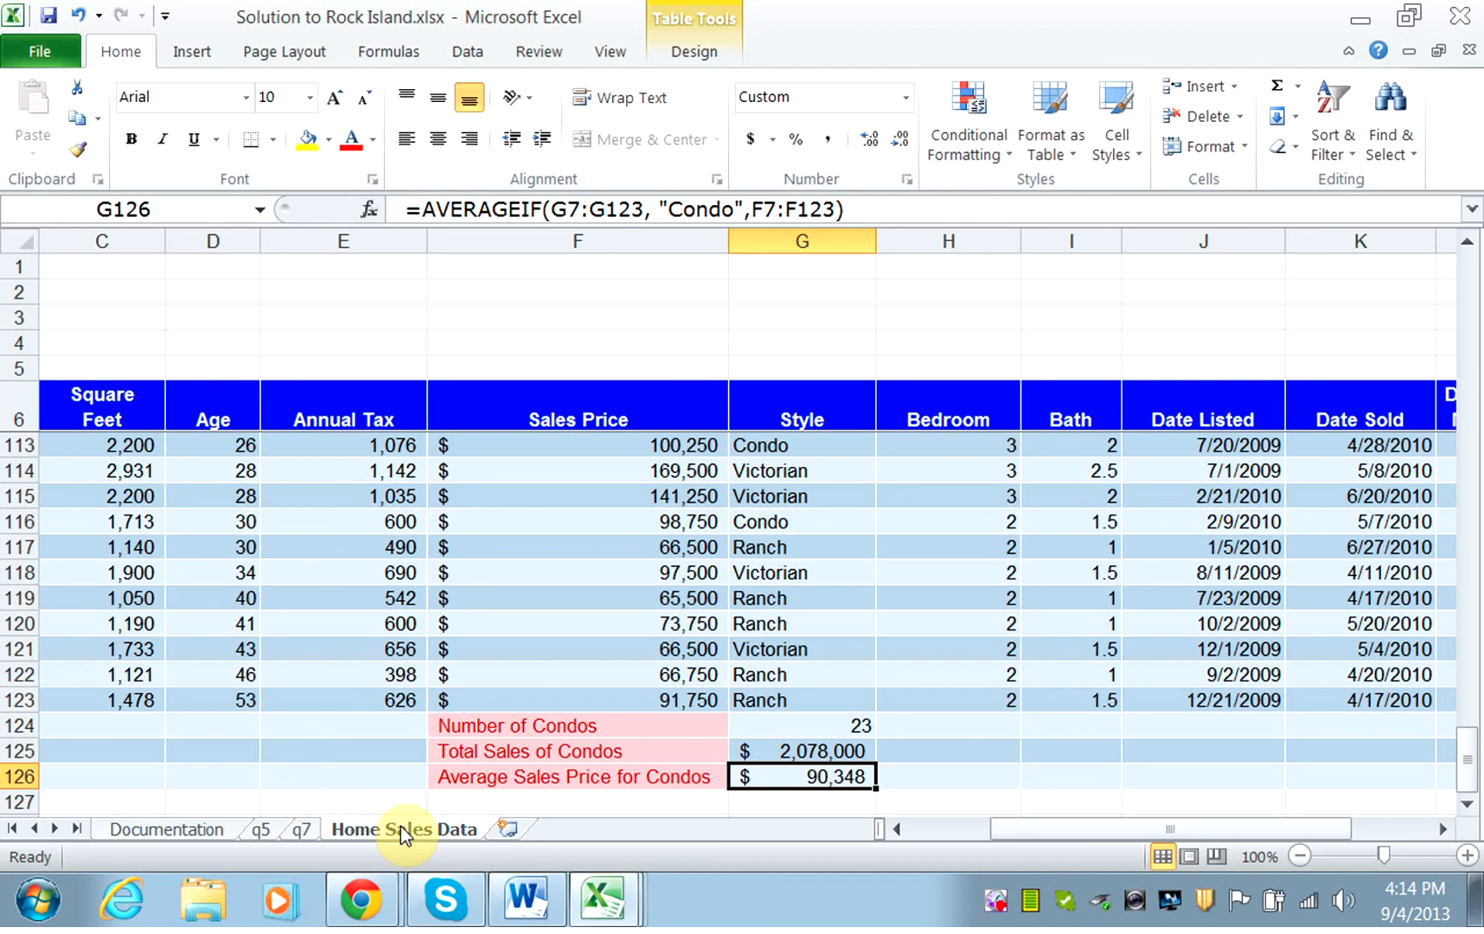
click(992, 901)
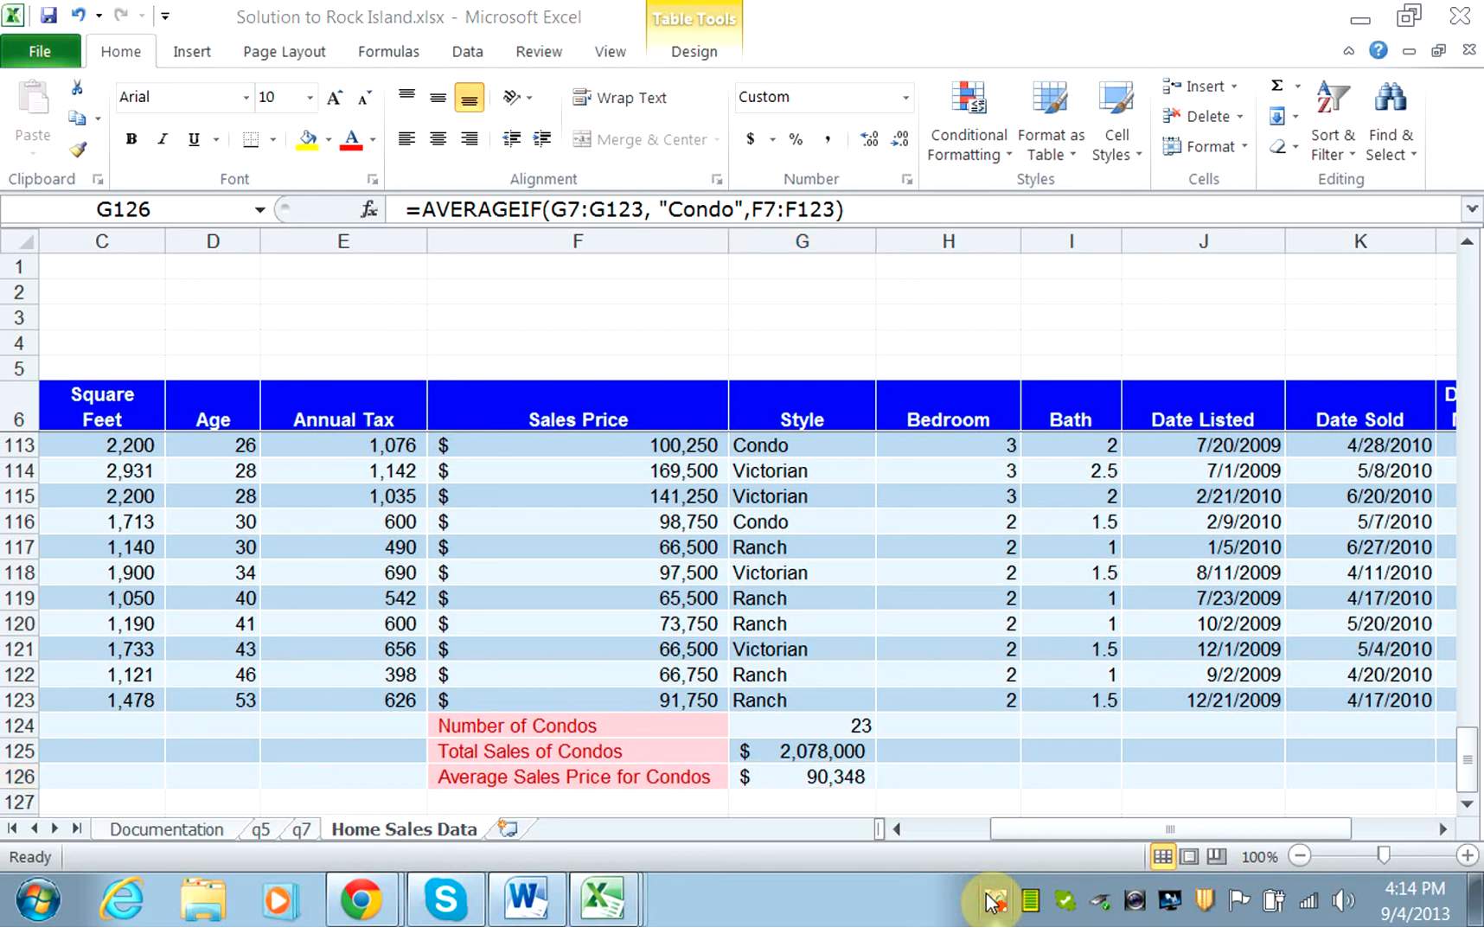